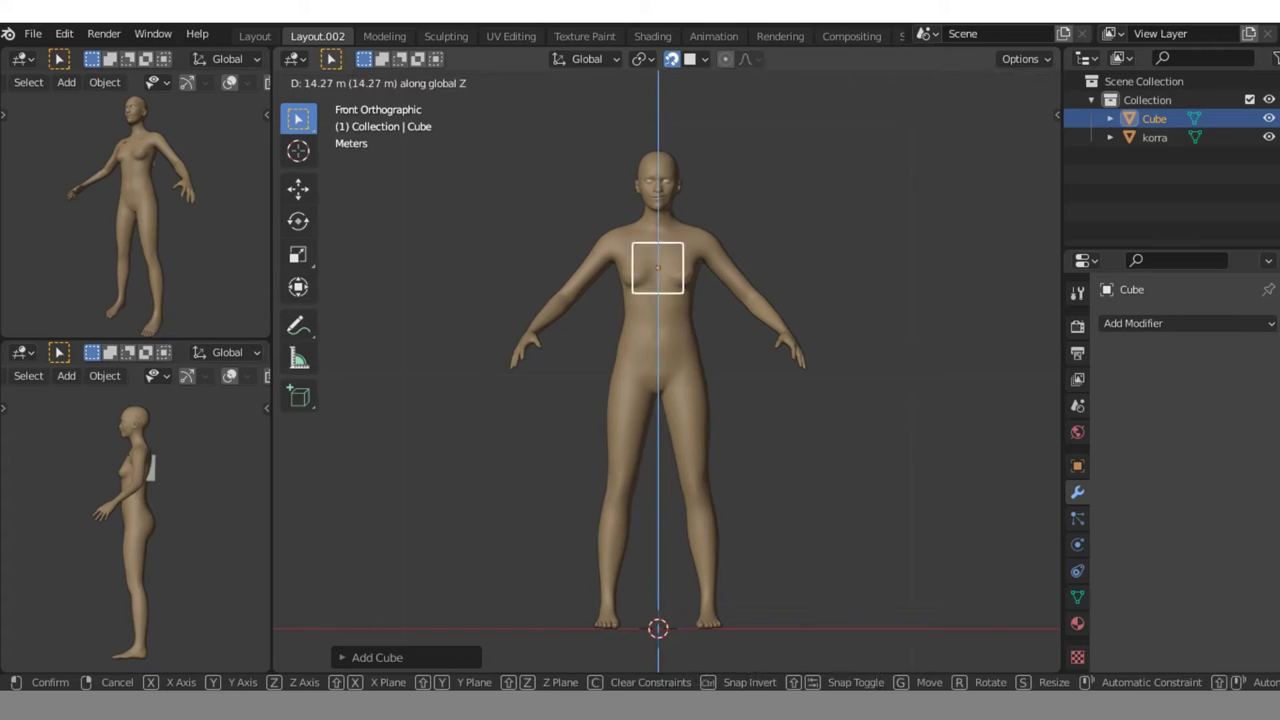
- Place the sphere on the chest and switch it into Sculpt Mode with brush settings shown
key(ctrl+1)
click(1077, 622)
key(ctrl+Tab)
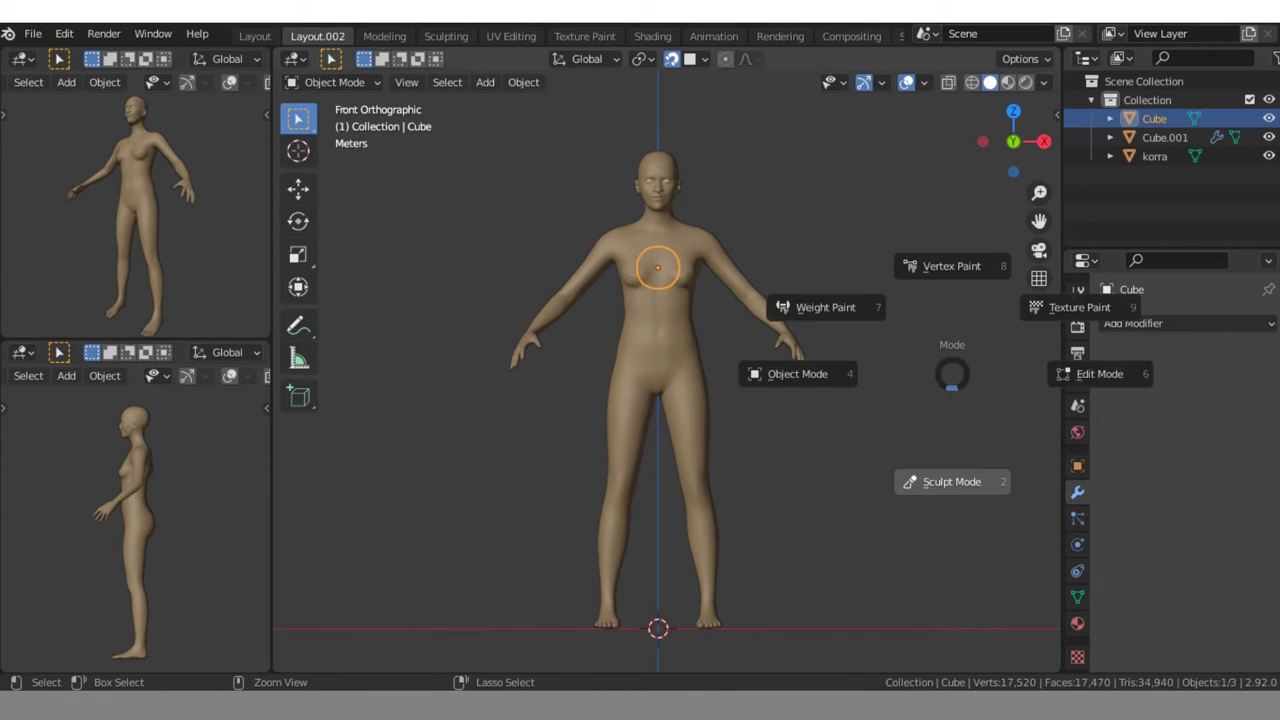
click(946, 481)
scroll(946, 481, up, 3)
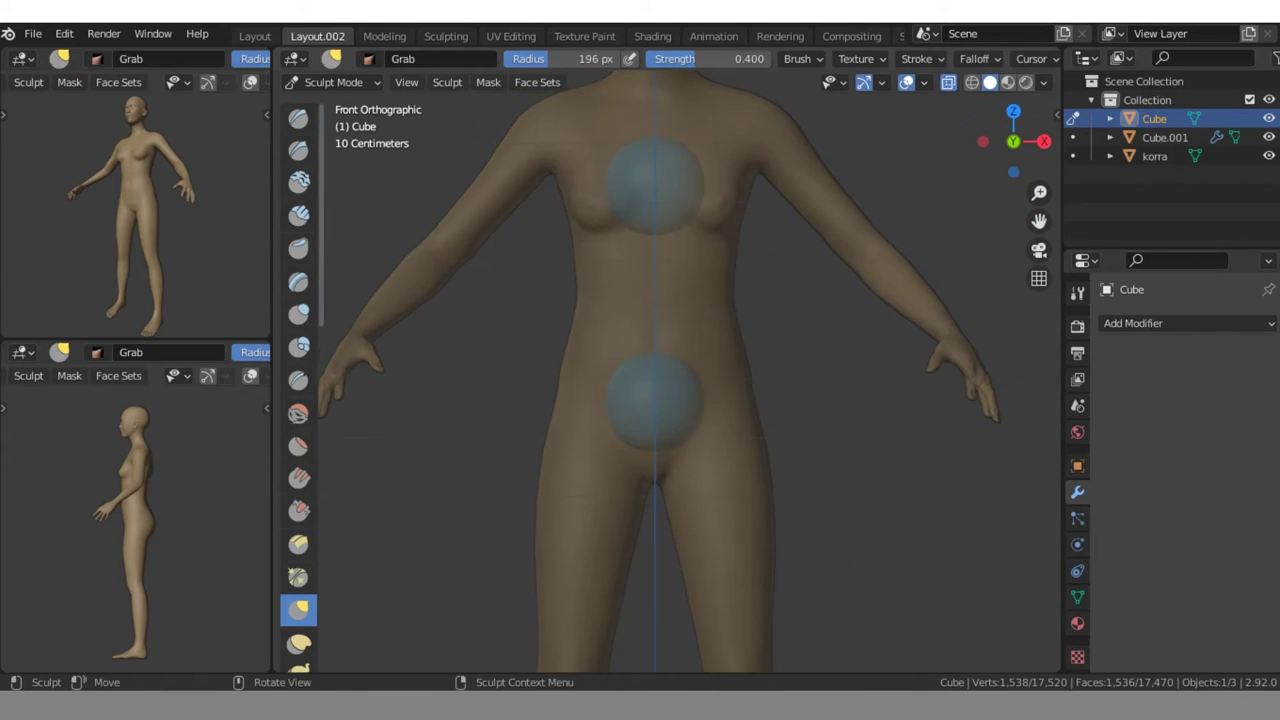
click(1077, 293)
scroll(1170, 450, down, 5)
- Grab-sculpt the blue sphere down over the torso and hip, shrinking the brush to 145 px
mouse_move(660, 200)
mouse_down()
mouse_move(668, 262)
mouse_move(731, 217)
mouse_up()
key(KP_3)
mouse_move(565, 258)
mouse_down()
mouse_move(686, 257)
mouse_move(705, 141)
mouse_up()
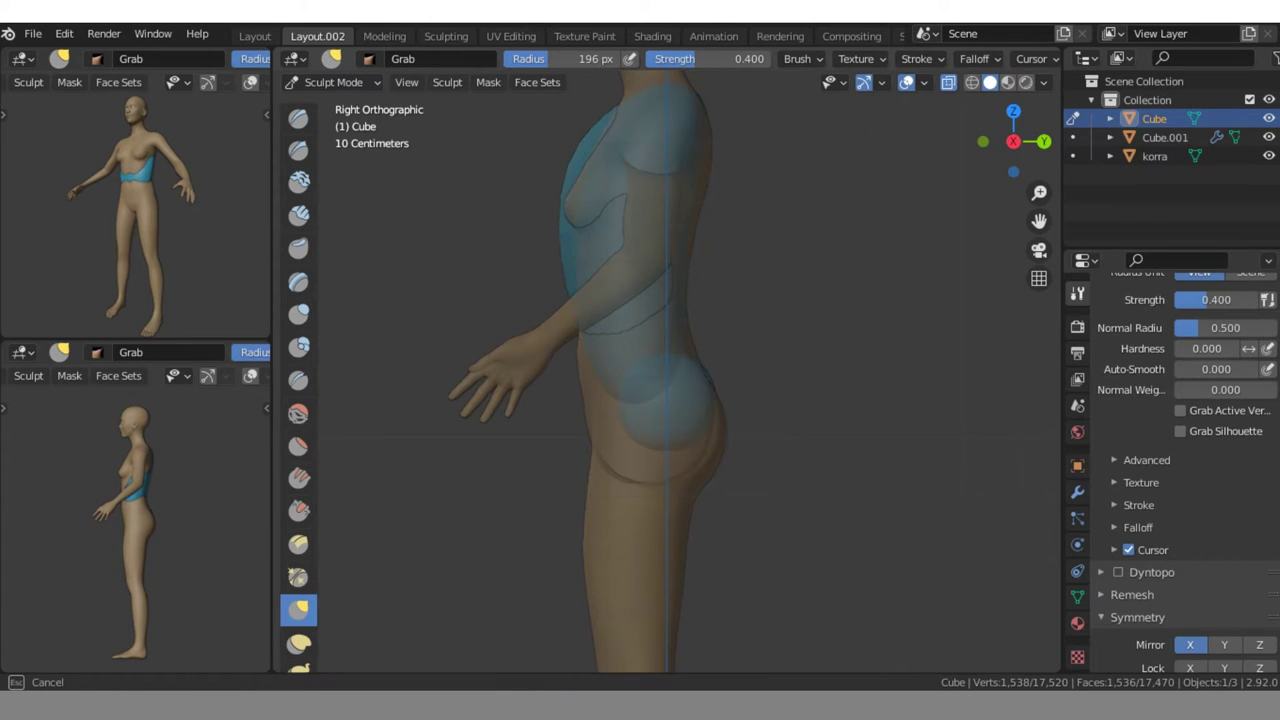
drag(640, 406, 645, 440)
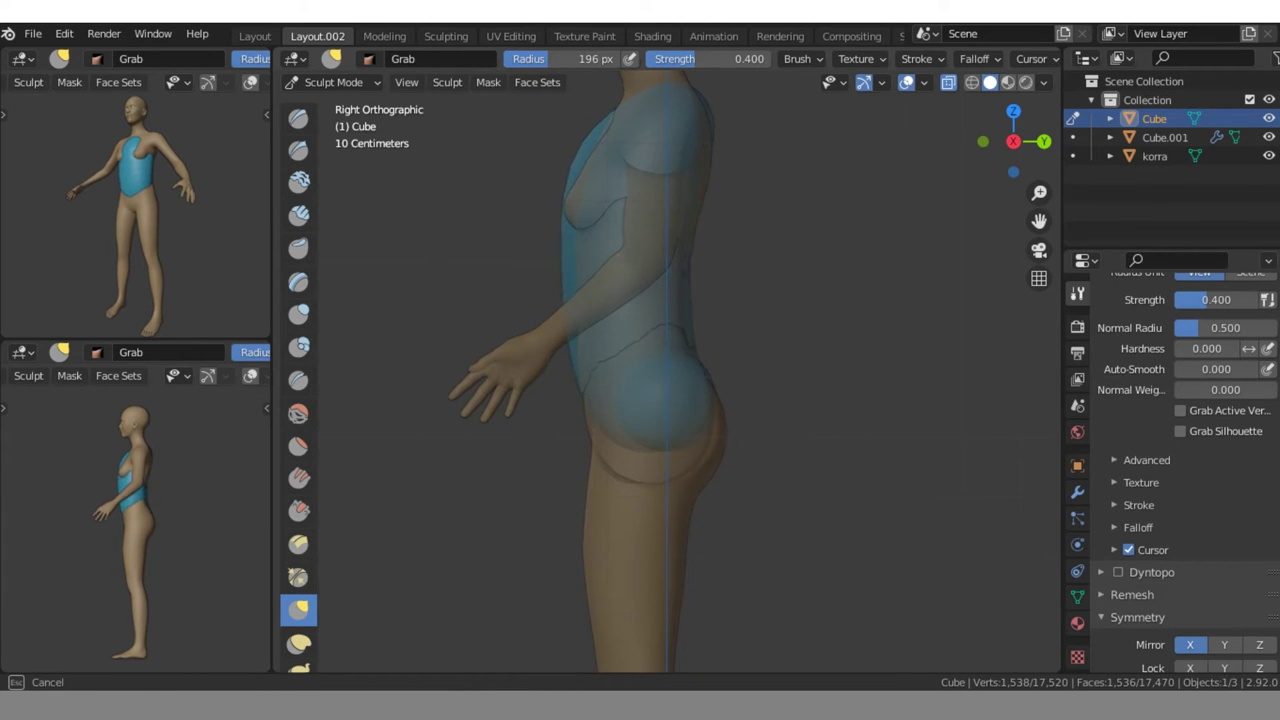
click(580, 206)
- Check the top from front and side, undo the torn strokes, and return to Object Mode
key(KP_1)
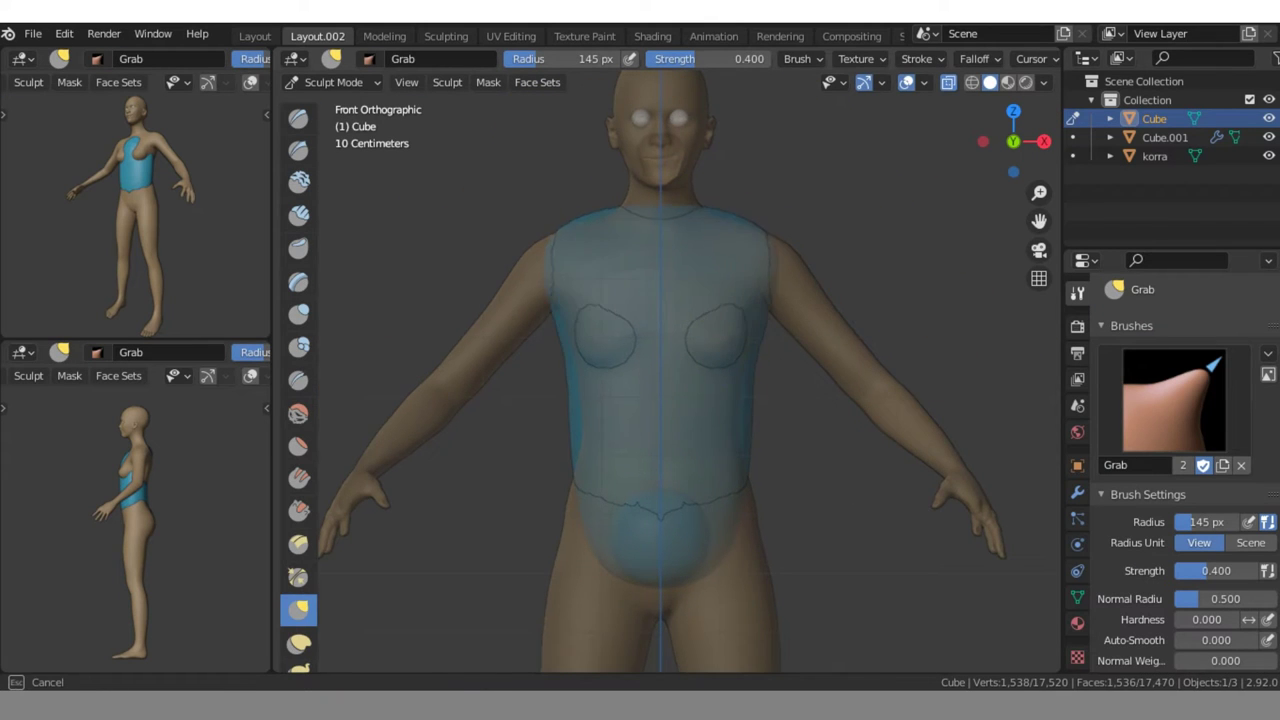
key(KP_3)
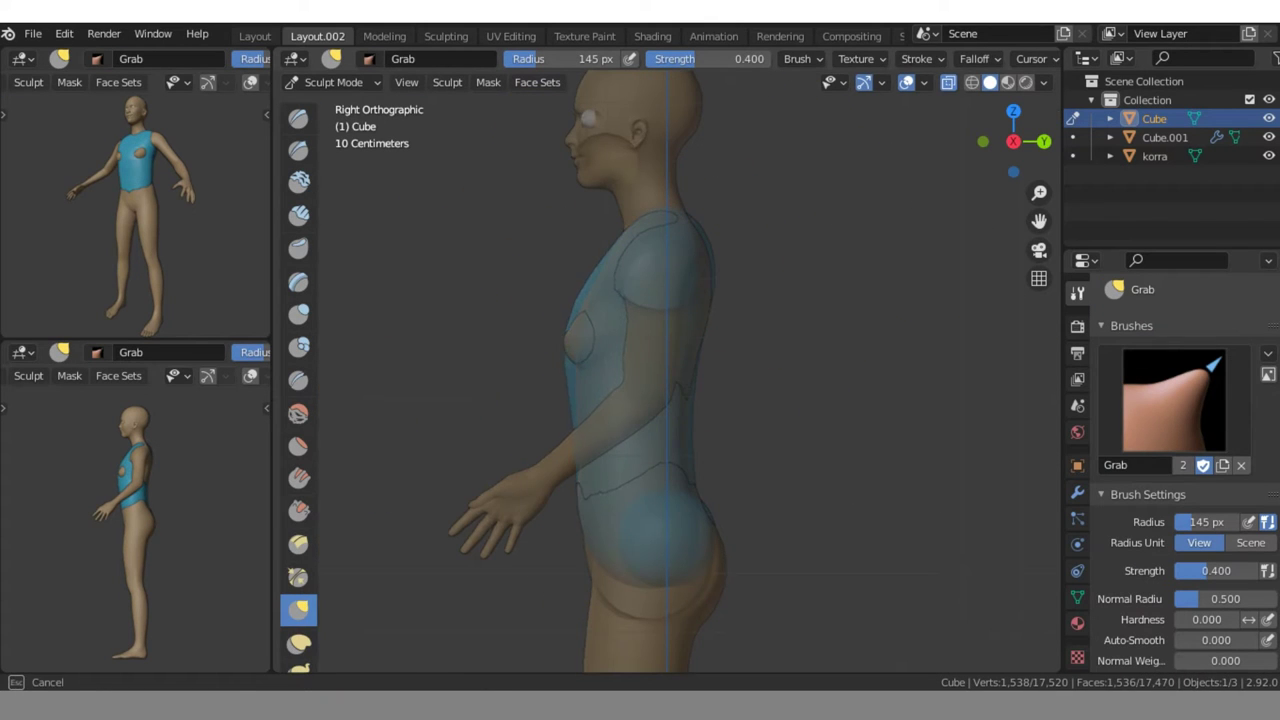
ctrl+middle_drag(706, 249, 706, 210)
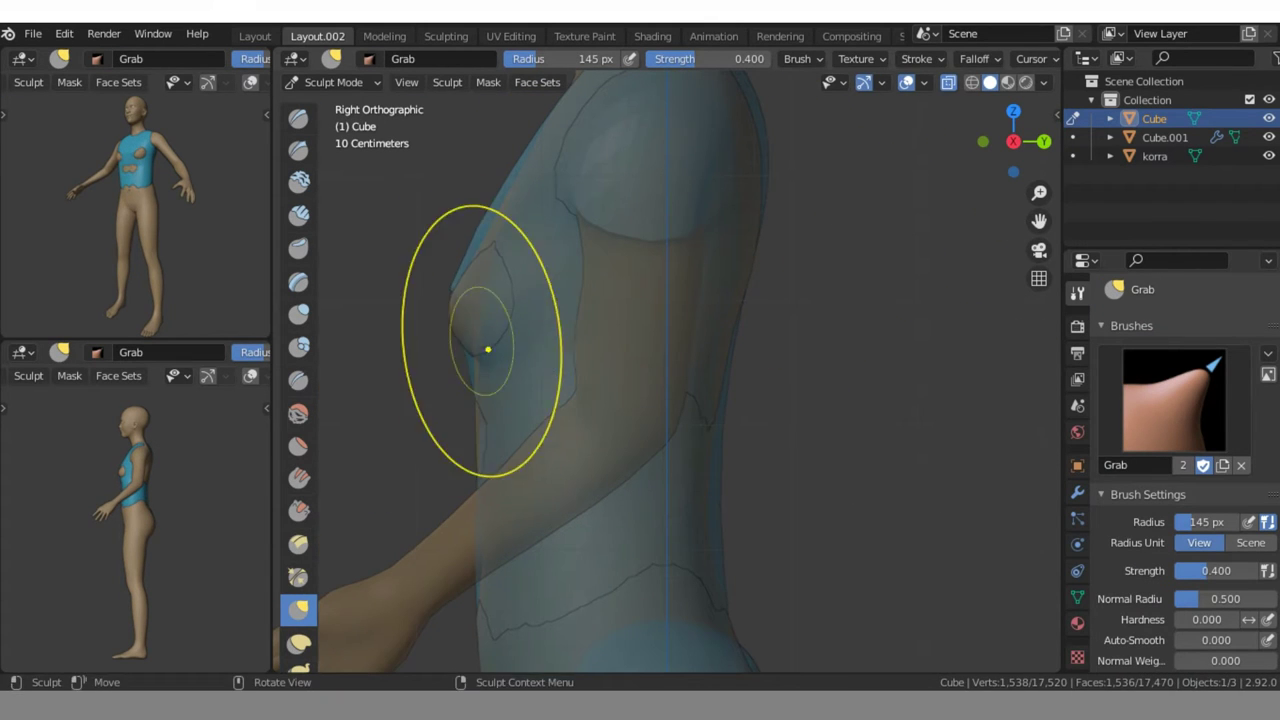
key(KP_1)
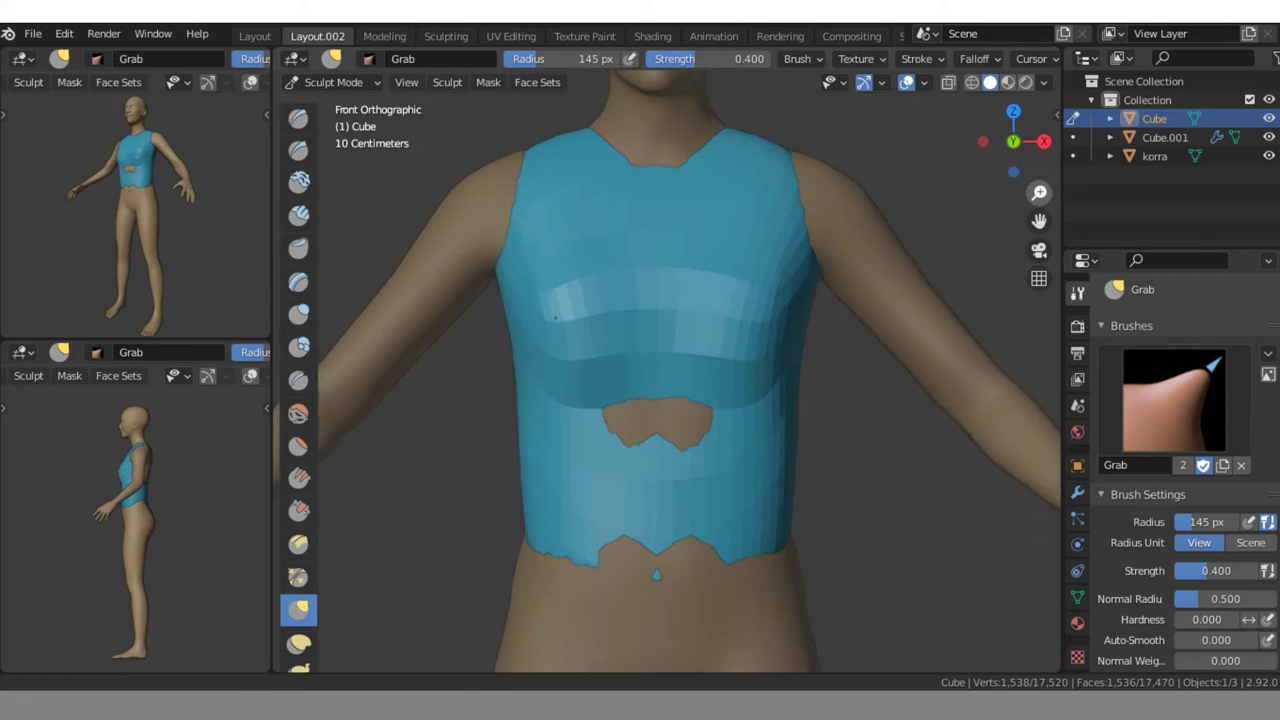
ctrl+middle_drag(657, 614, 657, 640)
key(Escape)
key(x)
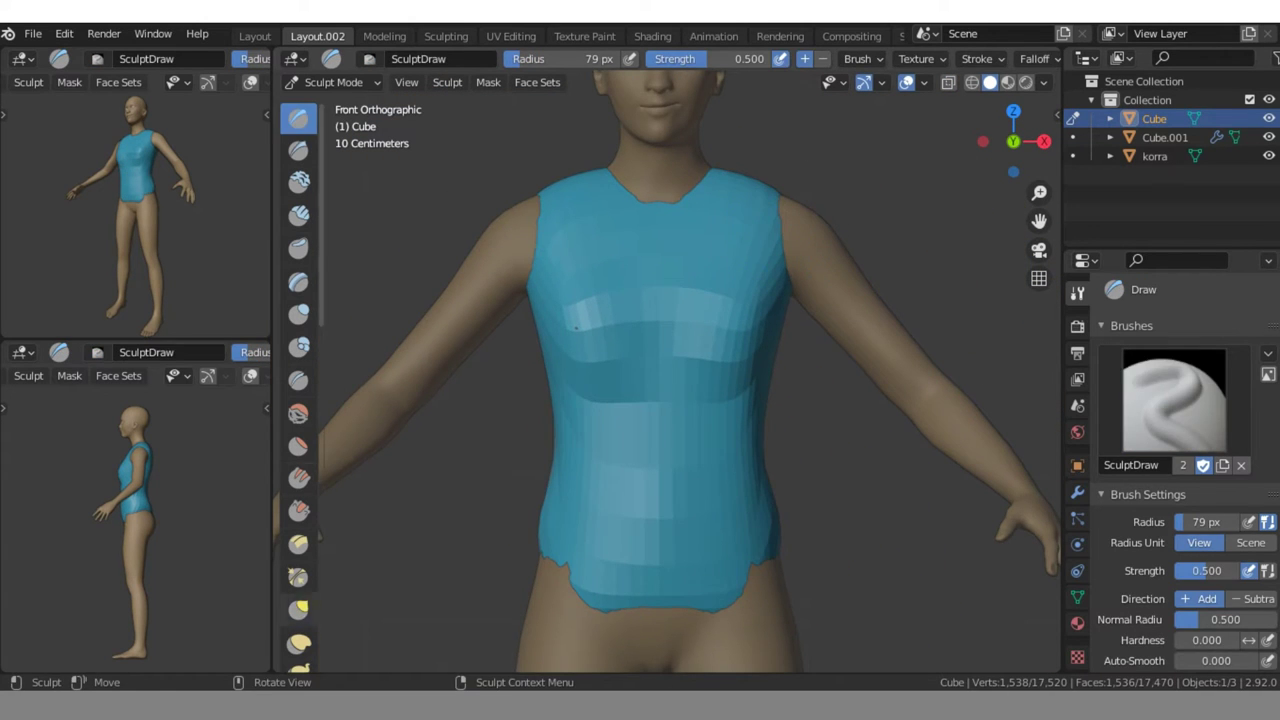
key(g)
scroll(668, 400, down, 5)
key(ctrl+Tab)
- Resize the waist sphere and show its modifiers
key(s)
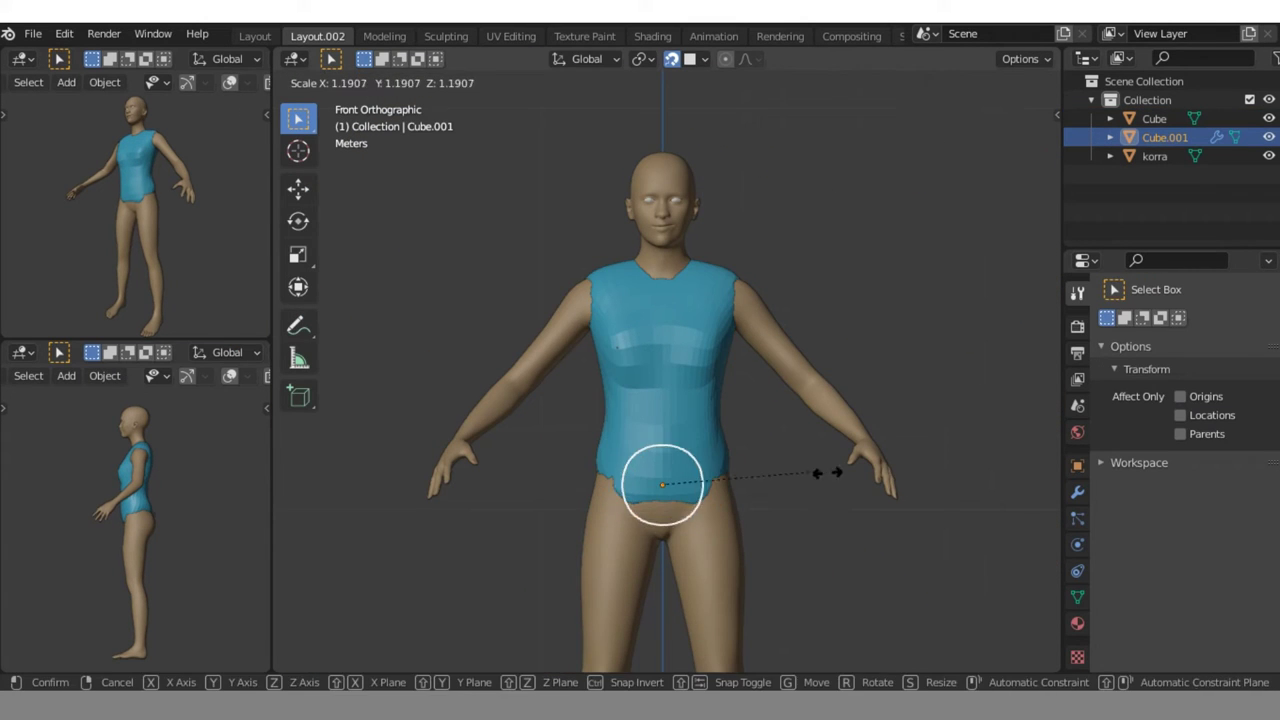
click(826, 472)
click(1077, 492)
shift+middle_drag(700, 480, 700, 280)
- Duplicate the sphere onto the thigh and stretch it tall along Z
key(shift+d)
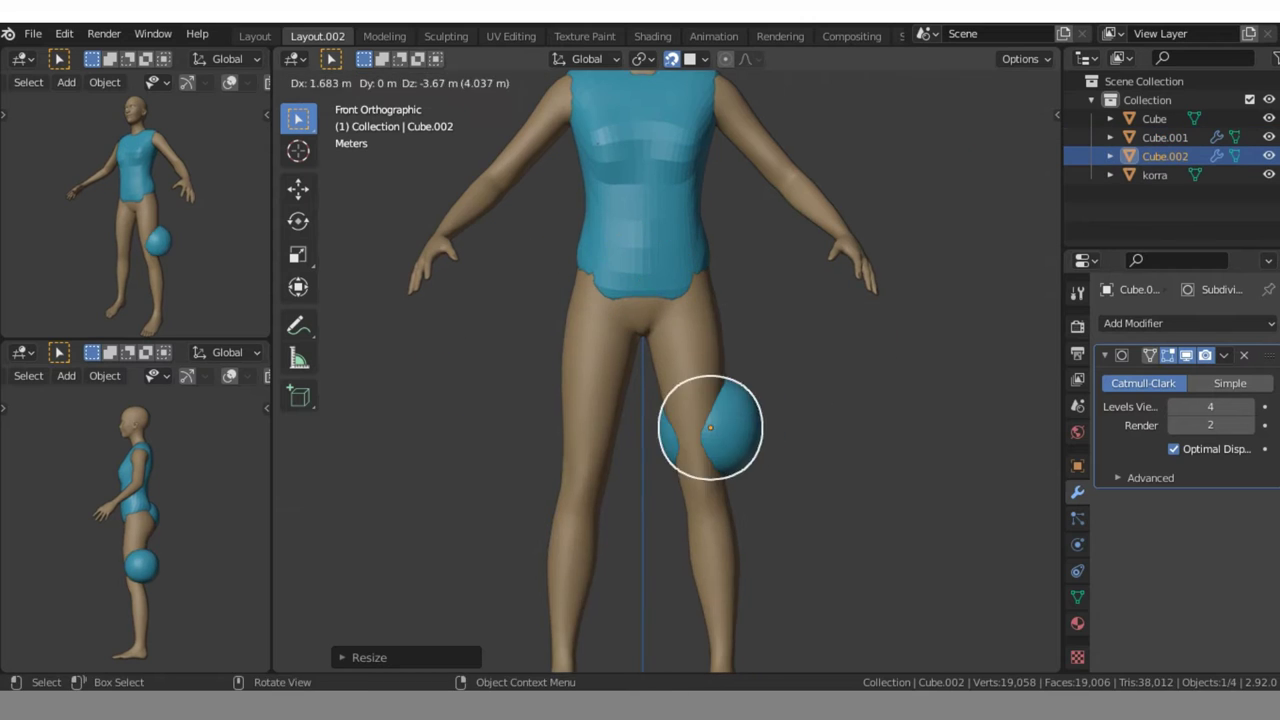
key(s)
key(z)
key(KP_3)
- Grab-sculpt the waist sphere into briefs with a 135 px brush, toggling X-ray
key(ctrl+Tab)
key(KP_1)
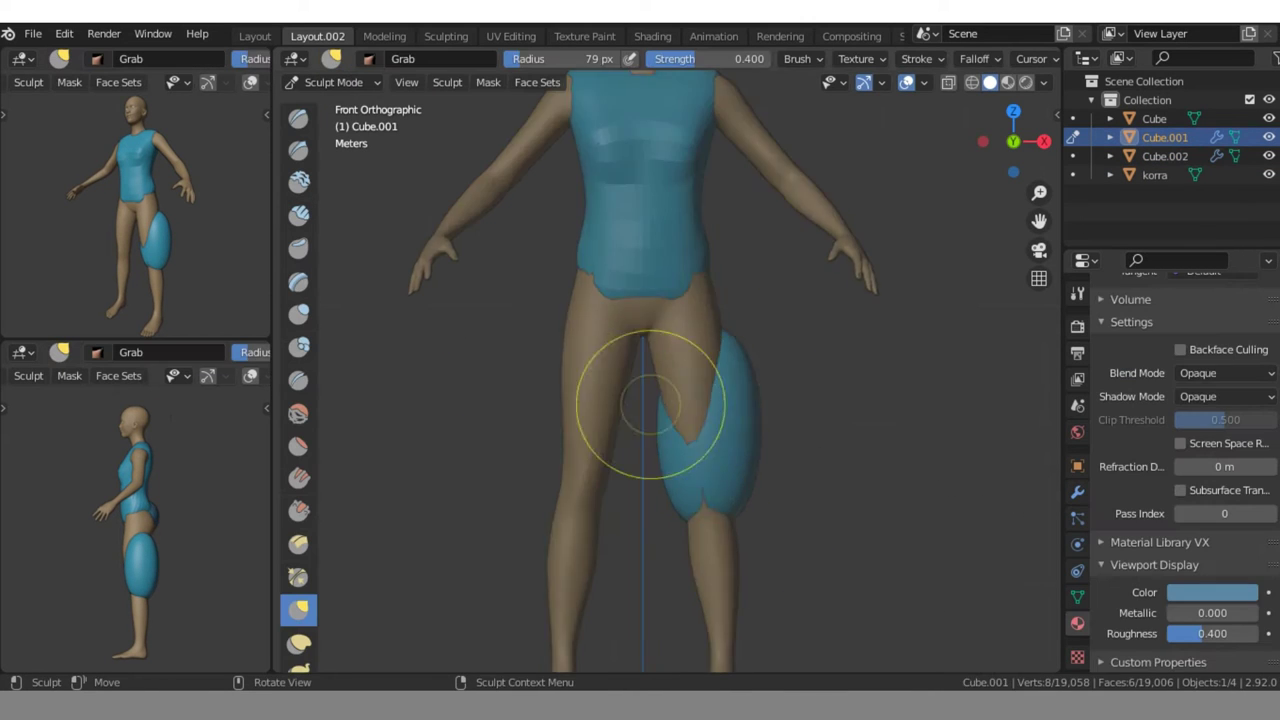
key(alt+z)
key(f)
key(alt+z)
key(KP_3)
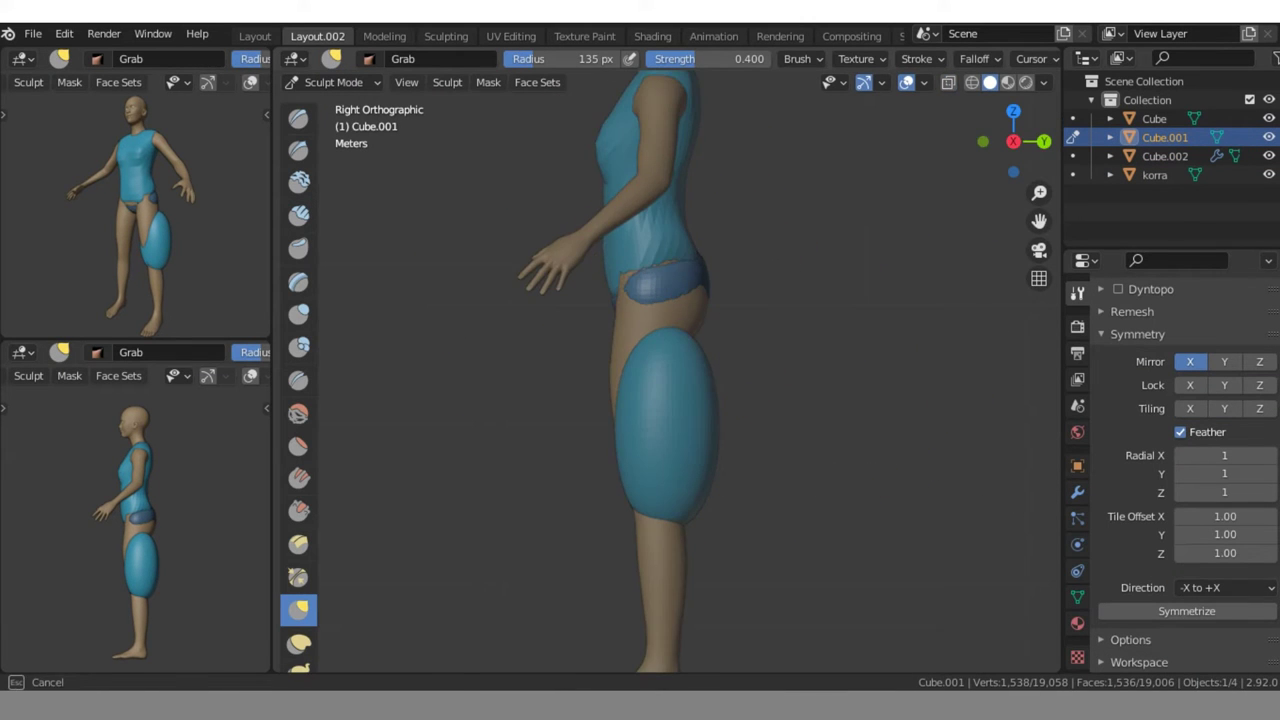
scroll(571, 214, up, 5)
shift+scroll(571, 214, up, 2)
- Check and shape the briefs from front, right and back views
key(KP_1)
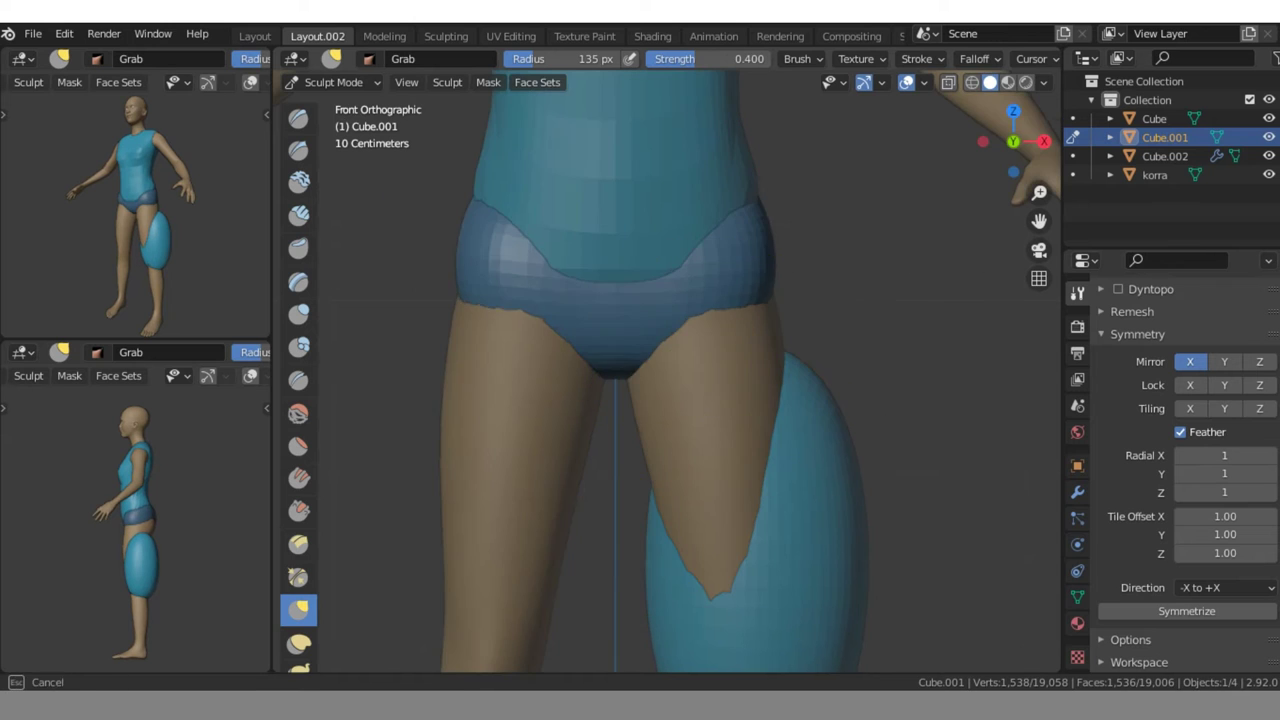
key(KP_3)
key(grave)
click(871, 254)
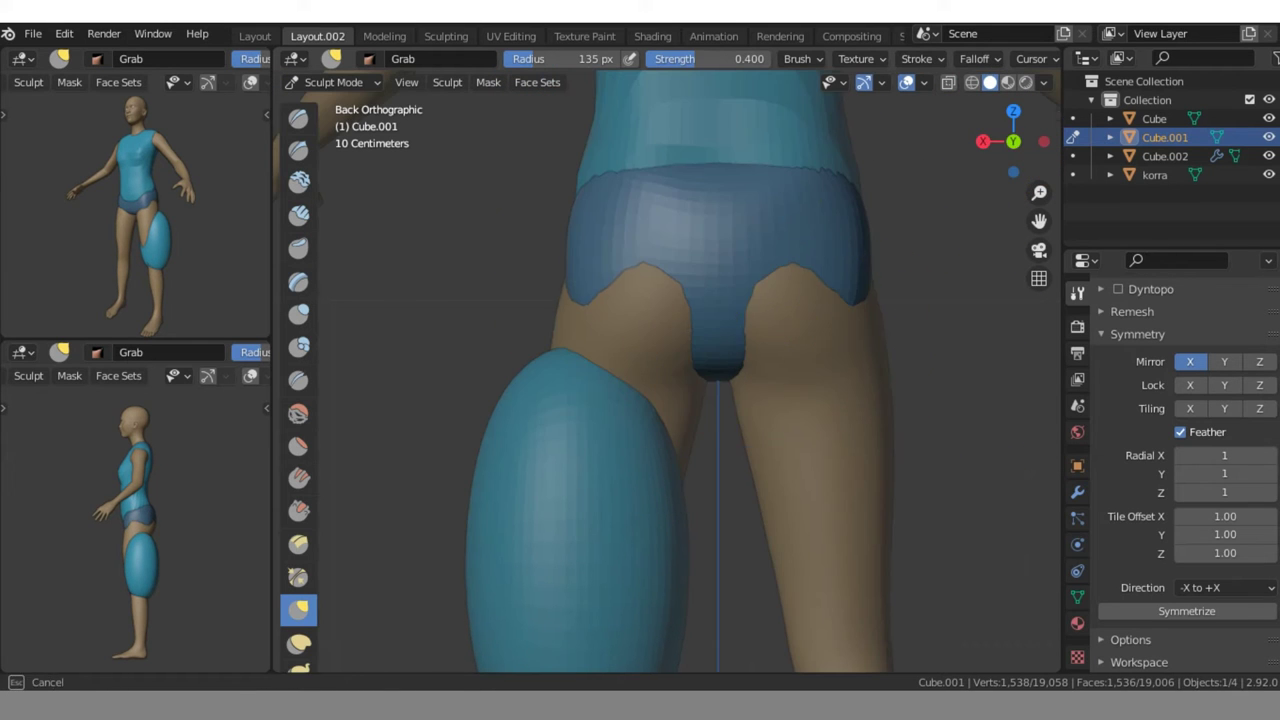
middle_drag(776, 318, 820, 337)
key(grave)
click(943, 337)
key(grave)
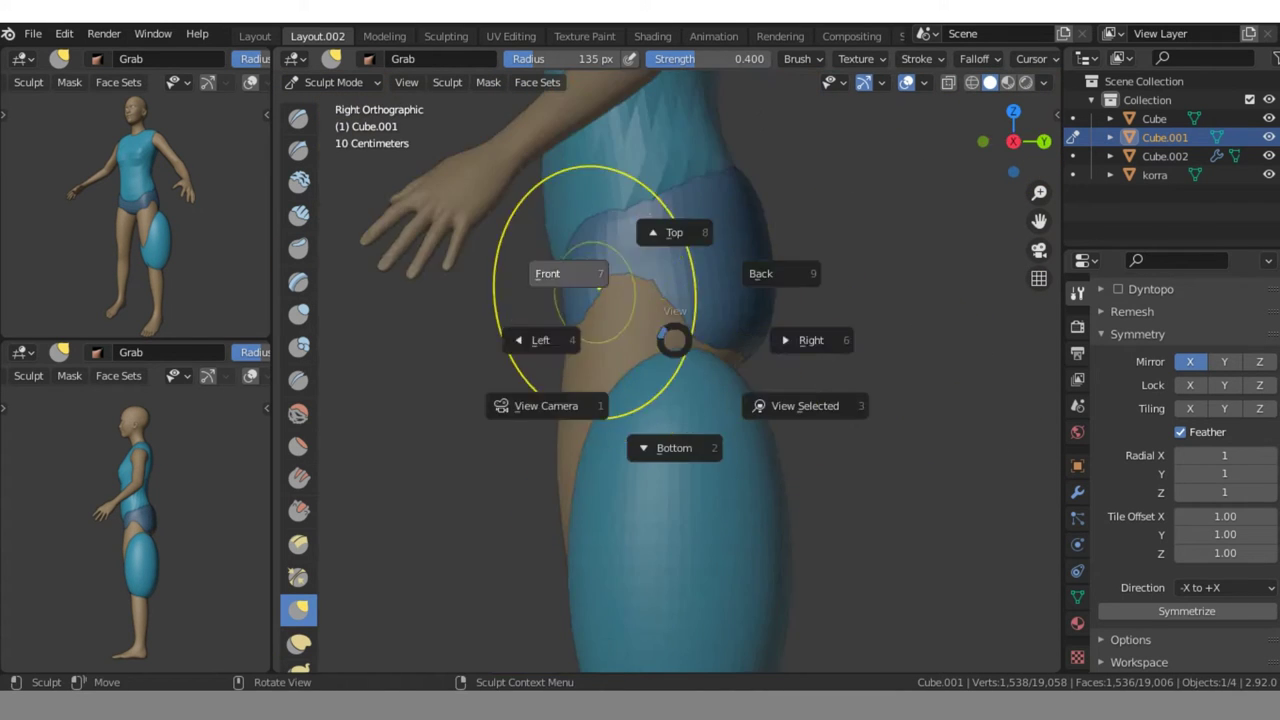
click(546, 274)
key(grave)
click(835, 295)
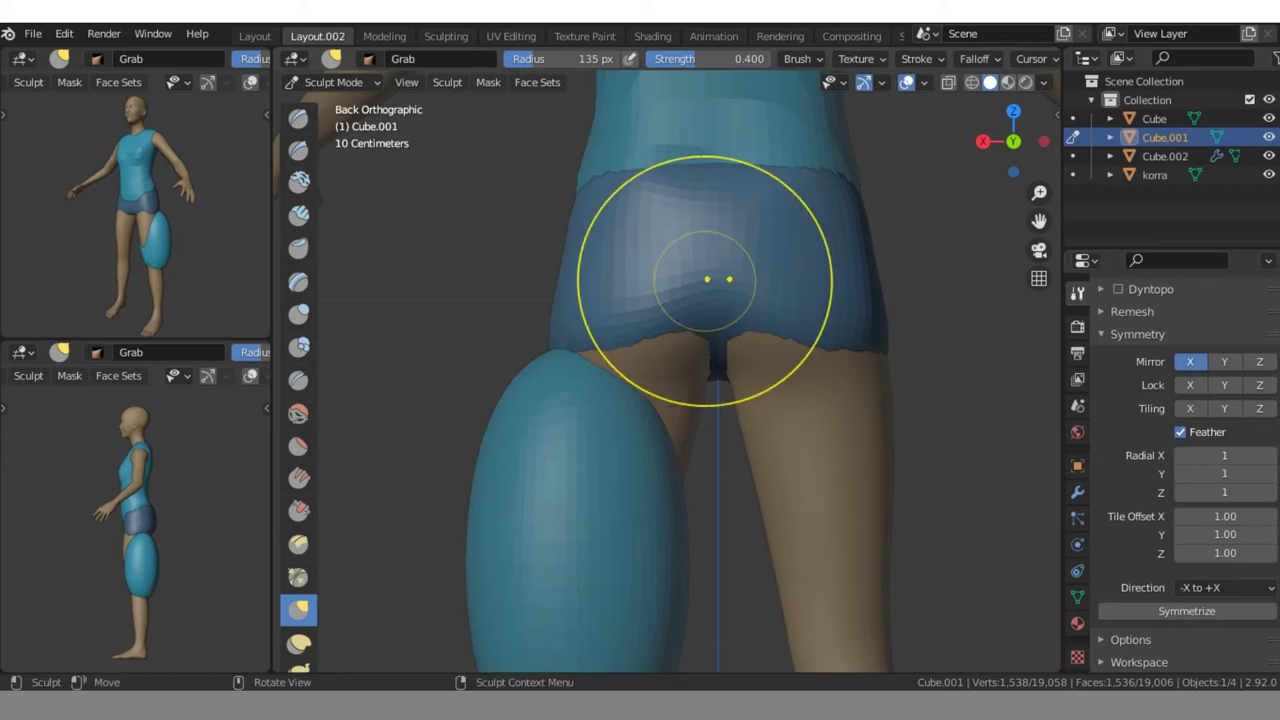
- Switch to the Draw brush, return to front view, then leave Sculpt Mode for the whole figure
key(x)
key(grave)
click(806, 317)
key(ctrl+Tab)
scroll(667, 375, down, 3)
- Give the thigh sphere the darker blue Material.001 and apply its Subdivision modifier
click(1165, 156)
click(1077, 622)
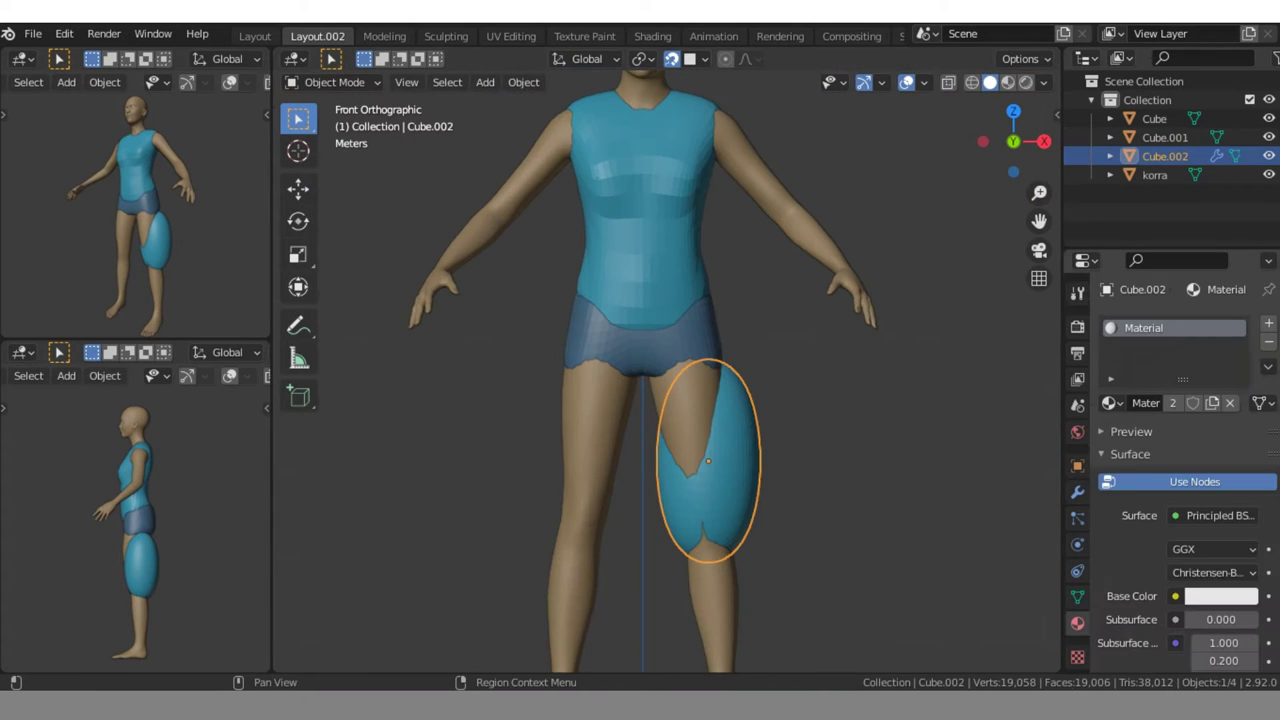
click(1109, 402)
click(960, 440)
click(1077, 492)
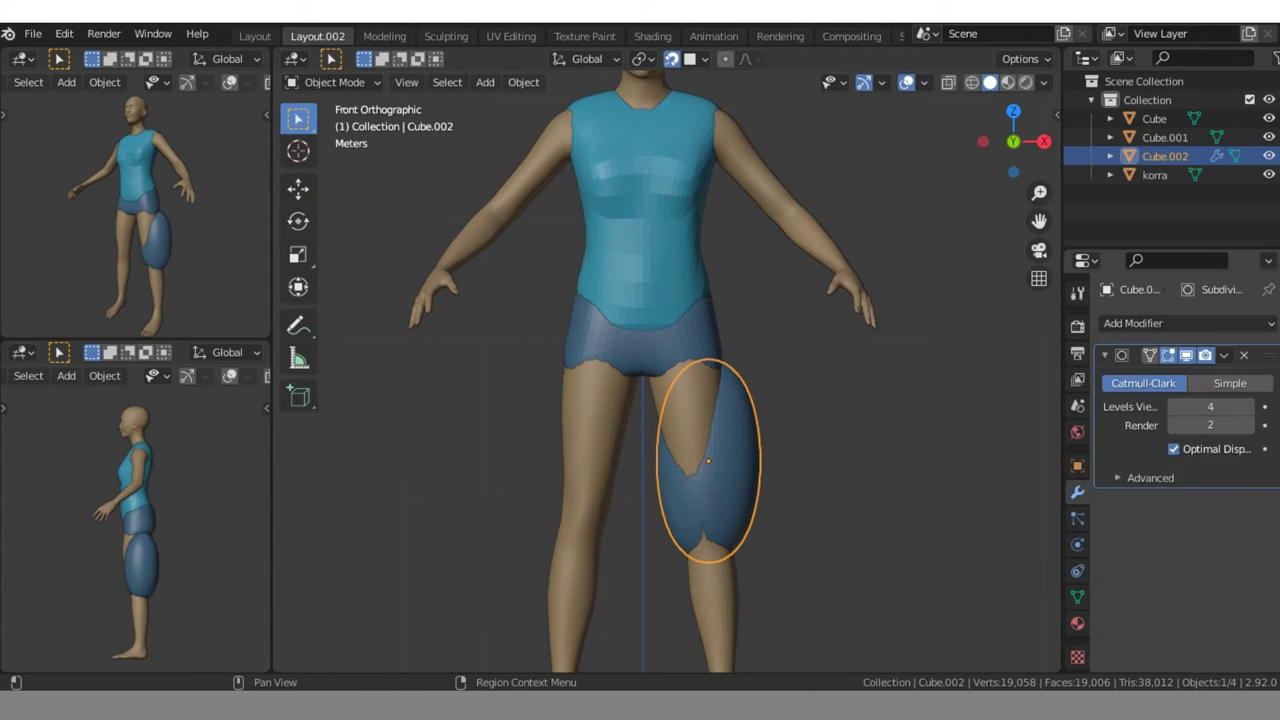
key(ctrl+a)
- Reposition the thigh sphere and sculpt it into a puffy pant leg in X-ray
key(g)
key(Return)
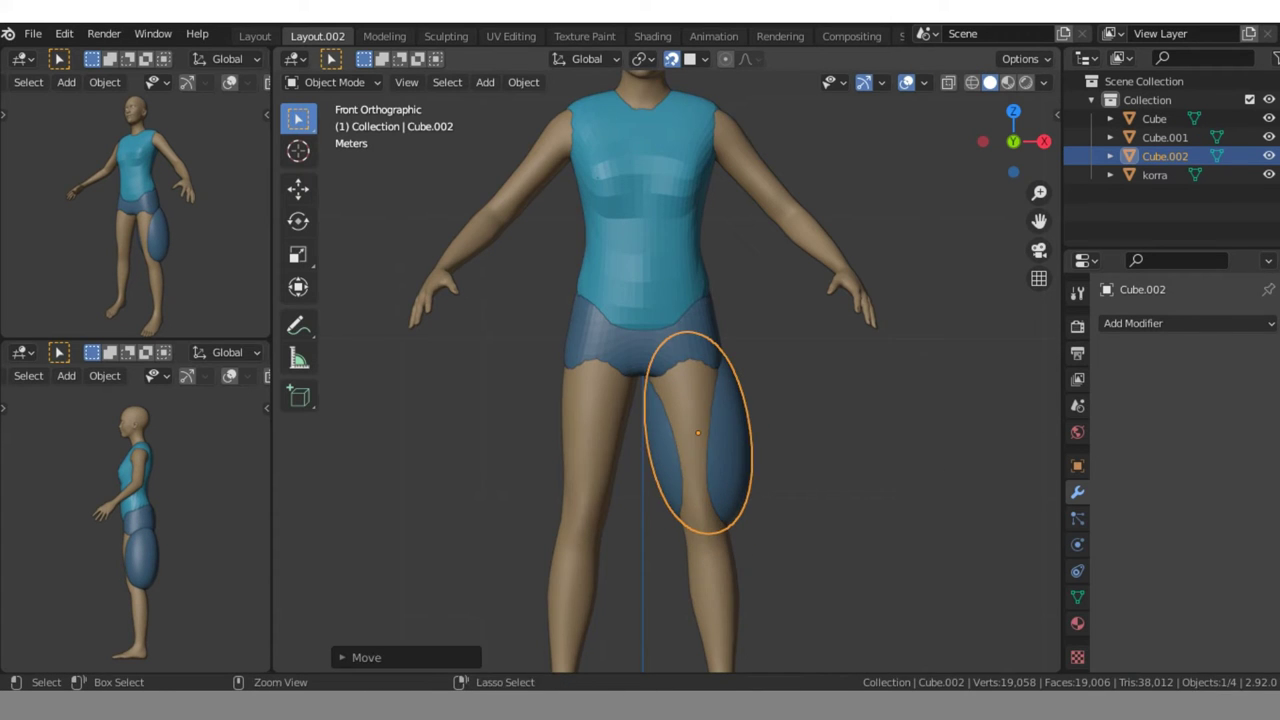
key(ctrl+Tab)
key(alt+z)
scroll(1000, 180, up, 3)
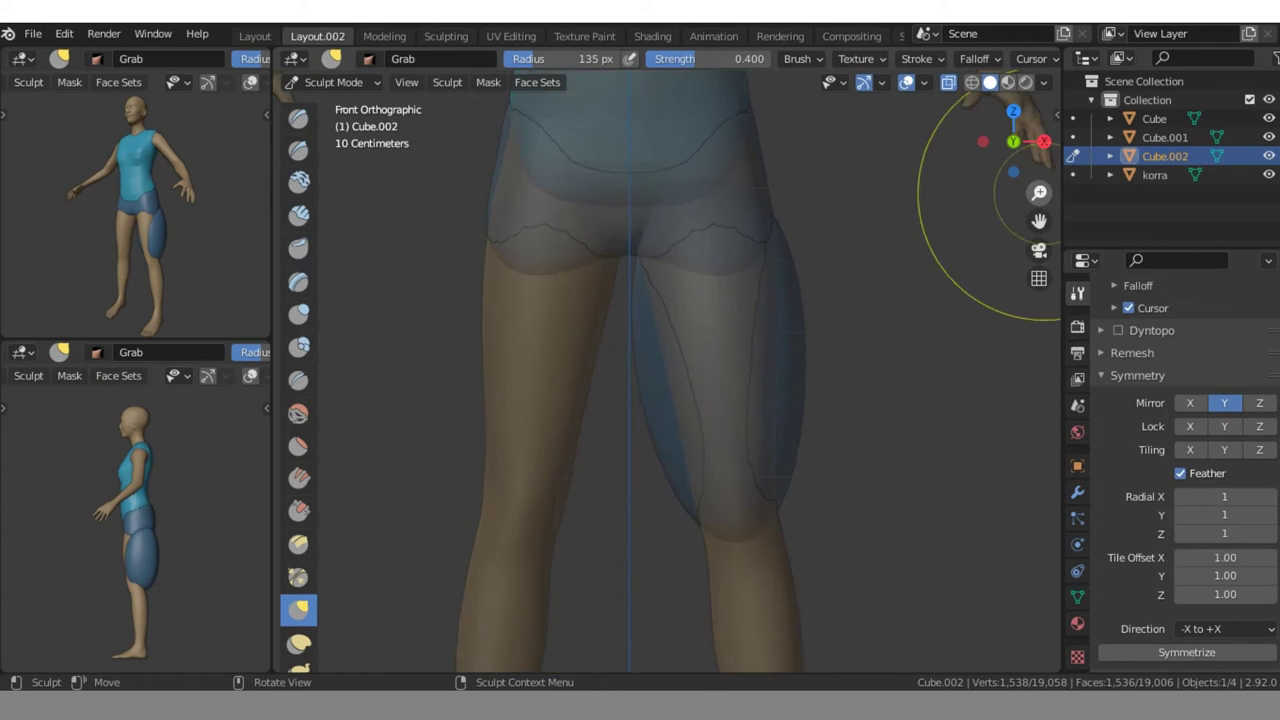
scroll(720, 458, down, 2)
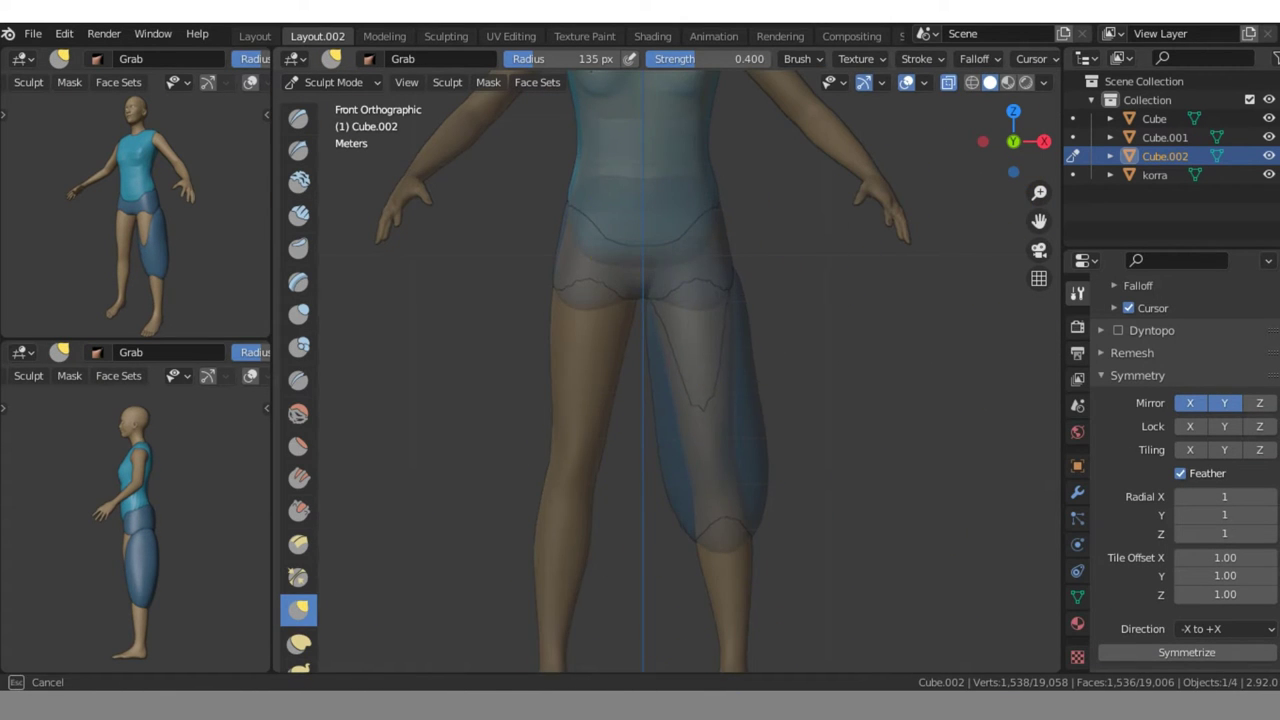
click(1044, 141)
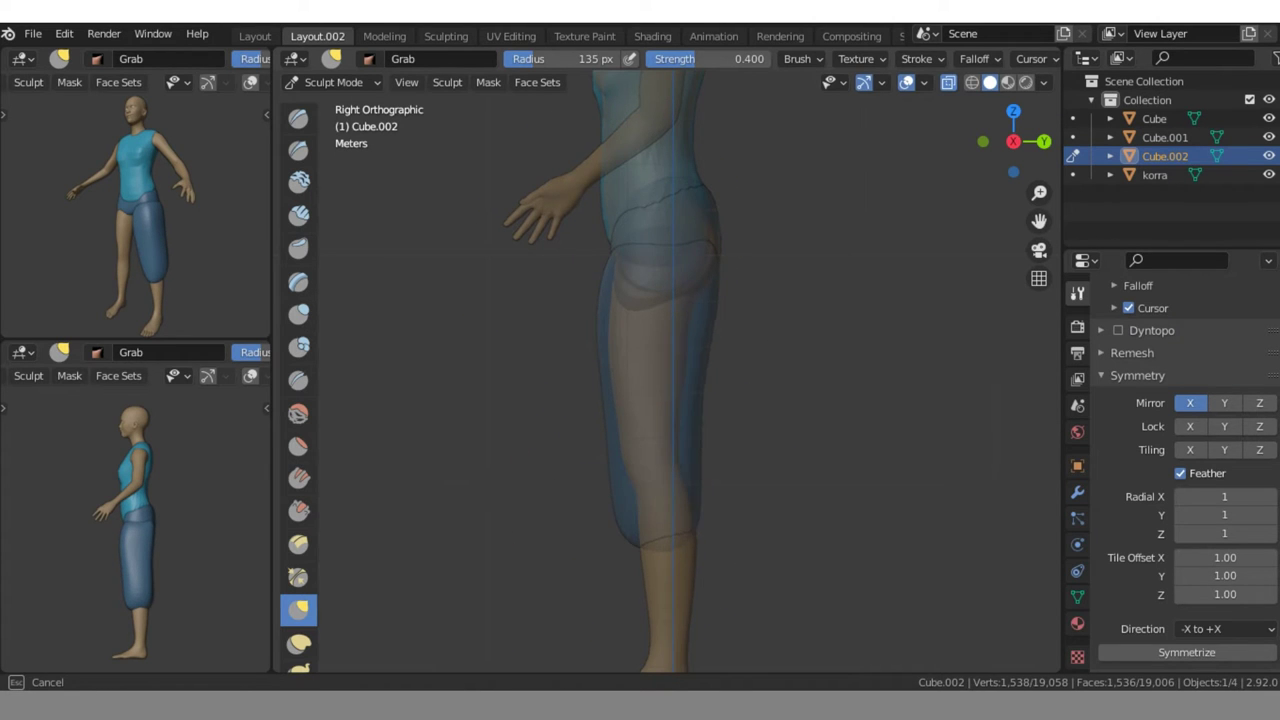
key(KP_1)
key(alt+z)
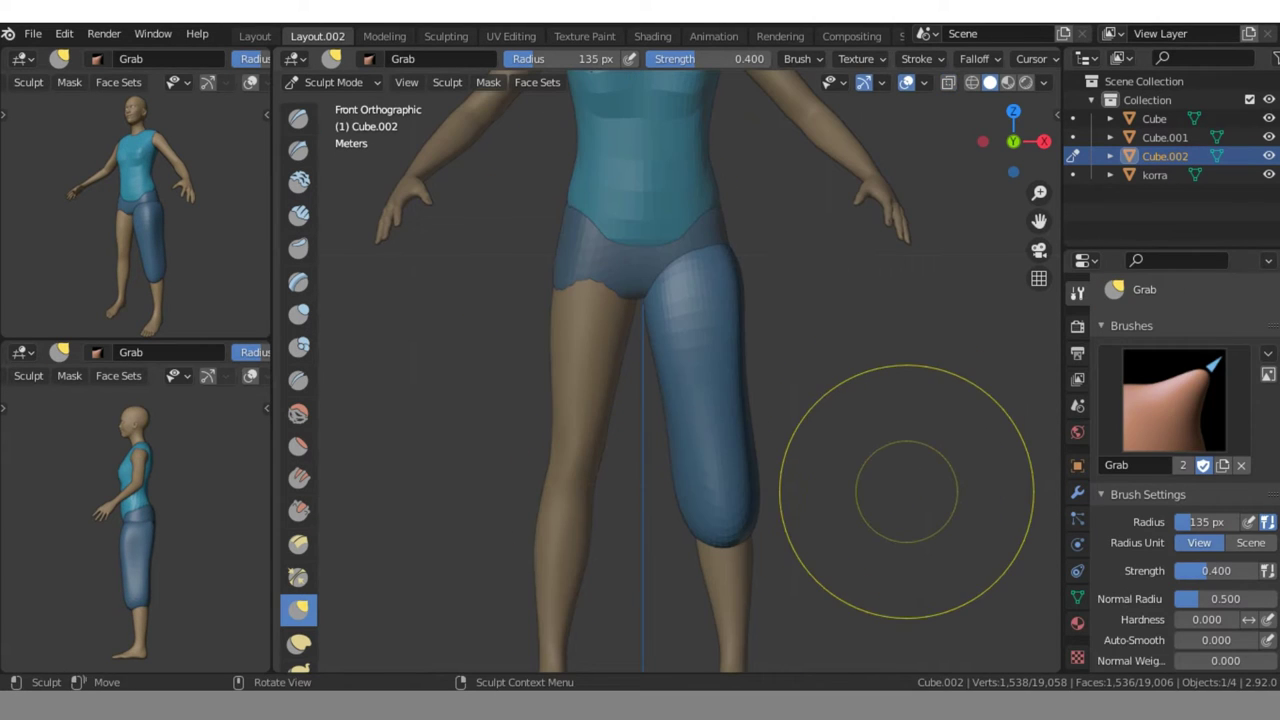
- Add a Mirror modifier to the pant leg with Cube as the Mirror Object
key(Tab)
click(1077, 492)
click(1183, 249)
click(910, 500)
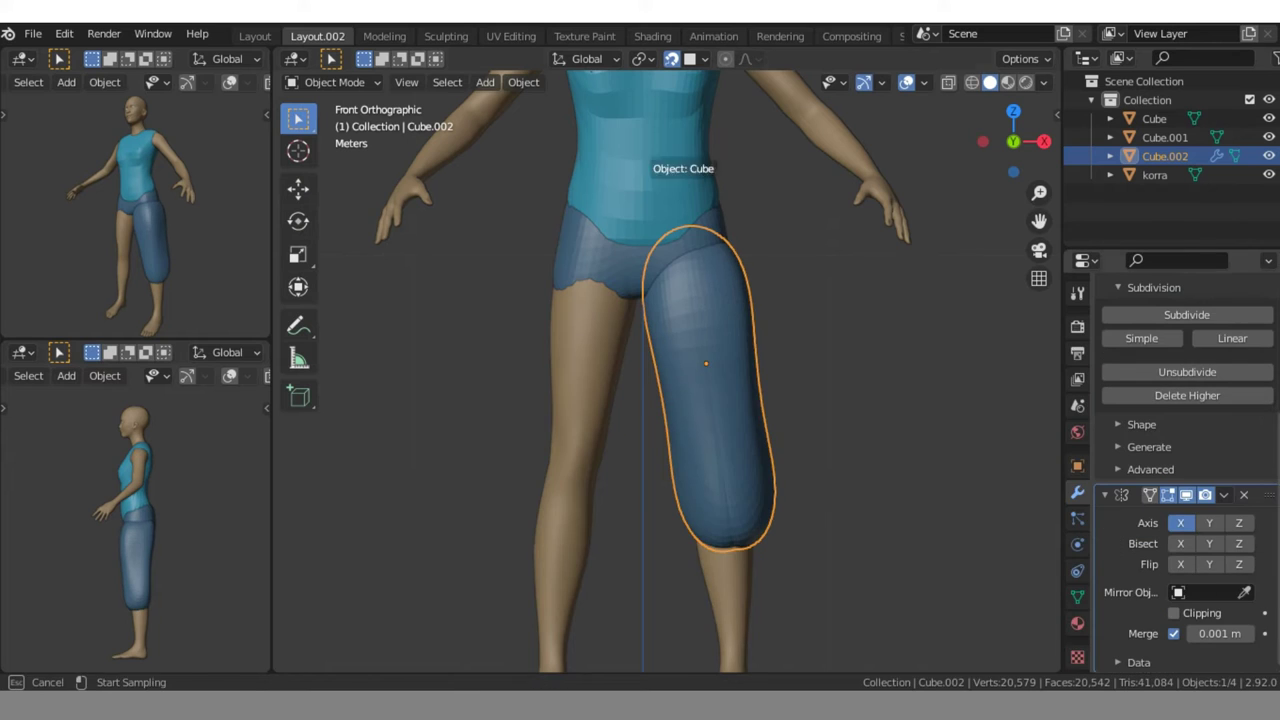
click(651, 180)
- Refine both mirrored pant legs in Sculpt Mode from several angles, then return to Object Mode
key(ctrl+Tab)
scroll(640, 370, up, 2)
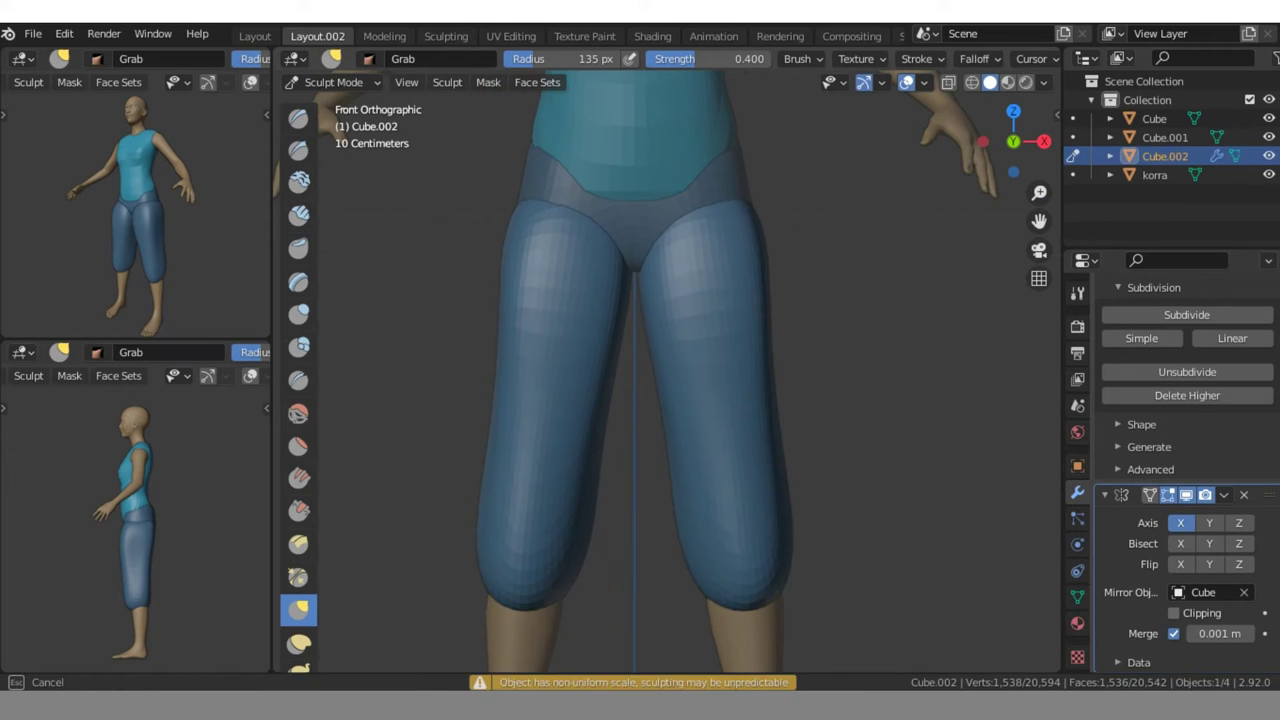
key(KP_3)
key(alt+z)
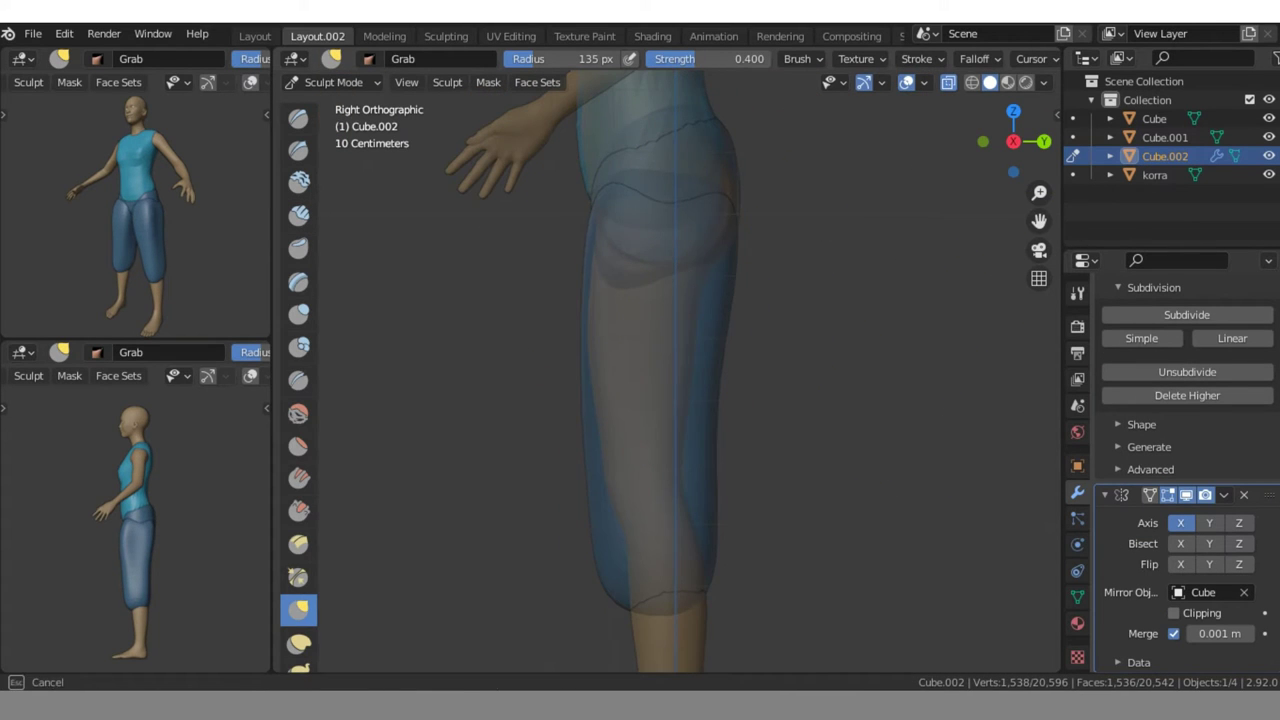
alt+middle_drag(733, 465, 620, 468)
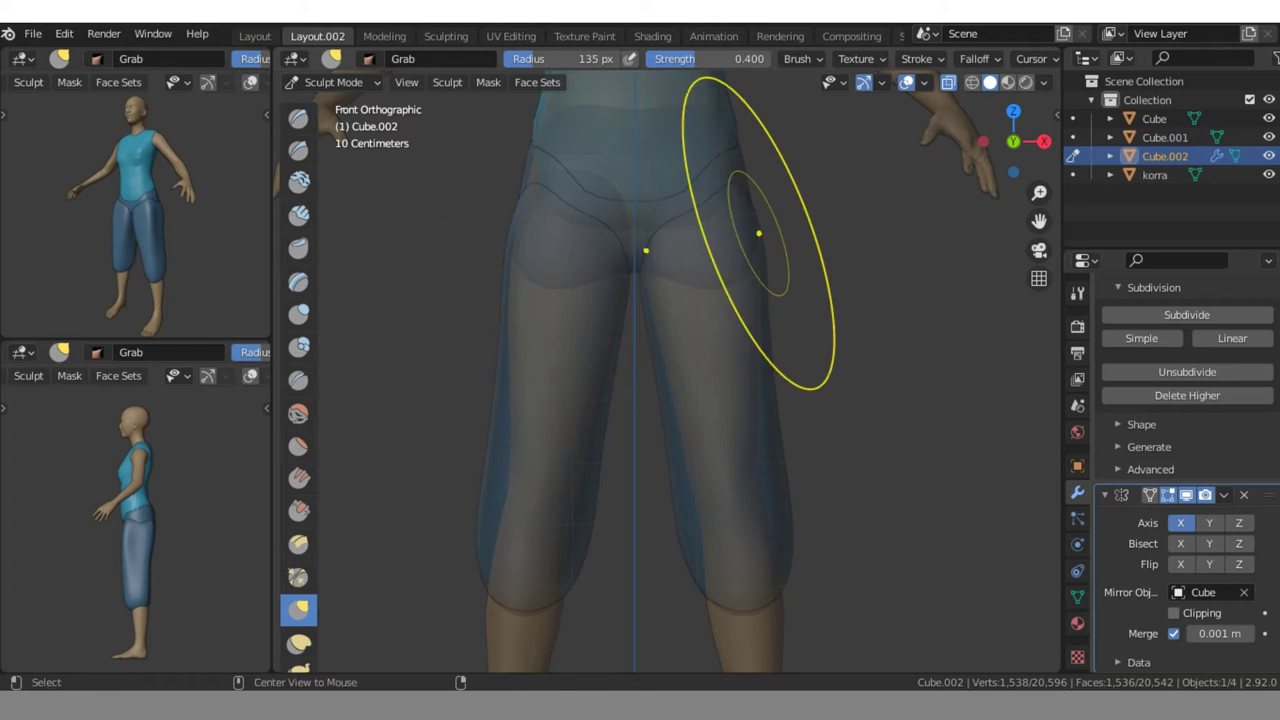
key(alt+z)
mouse_move(757, 229)
alt+middle_down()
mouse_move(598, 350)
mouse_move(900, 419)
alt+middle_up()
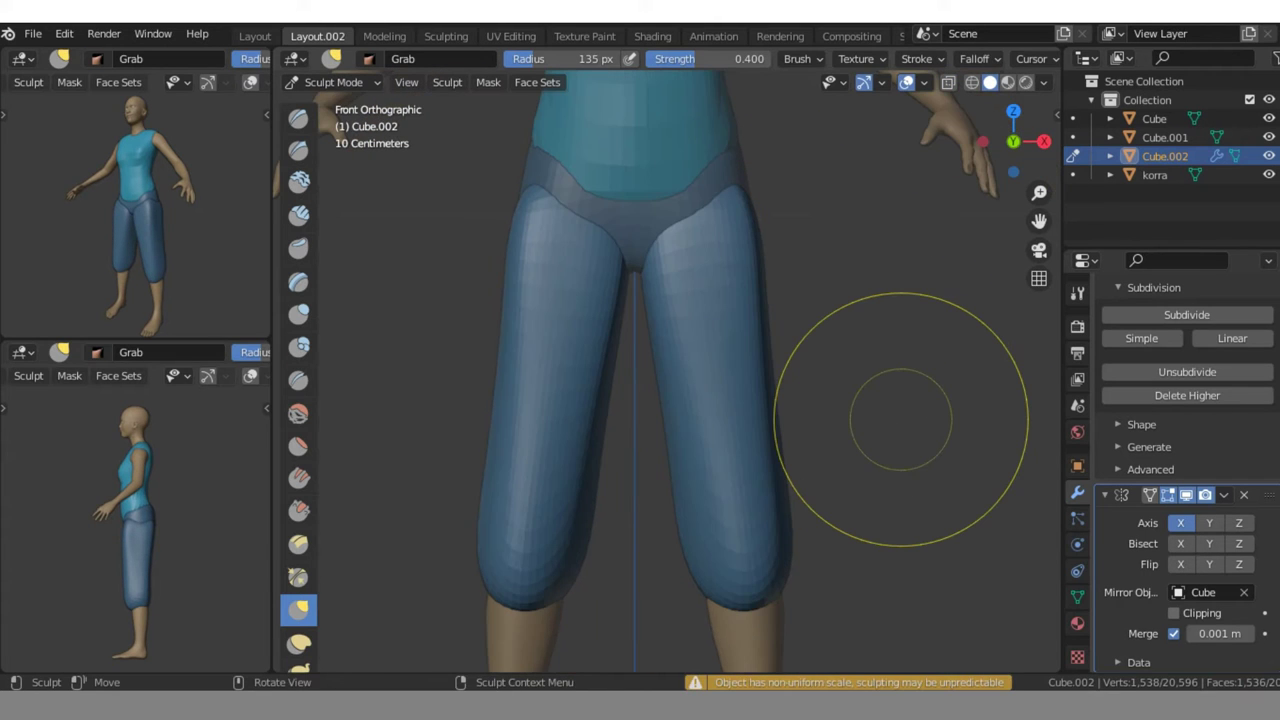
key(ctrl+Tab)
drag(1039, 192, 1039, 215)
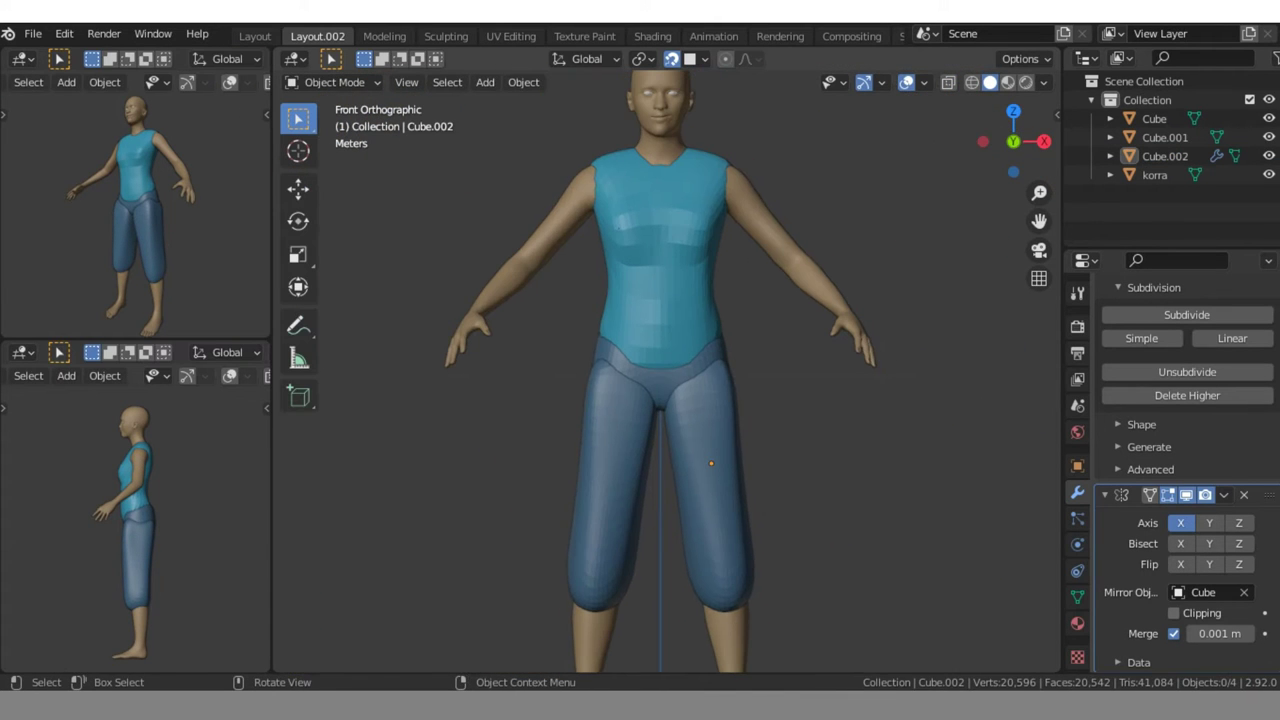
- Frame the shirt and sculpt its chest in X-ray with the Draw brush
scroll(660, 360, down, 2)
click(671, 230)
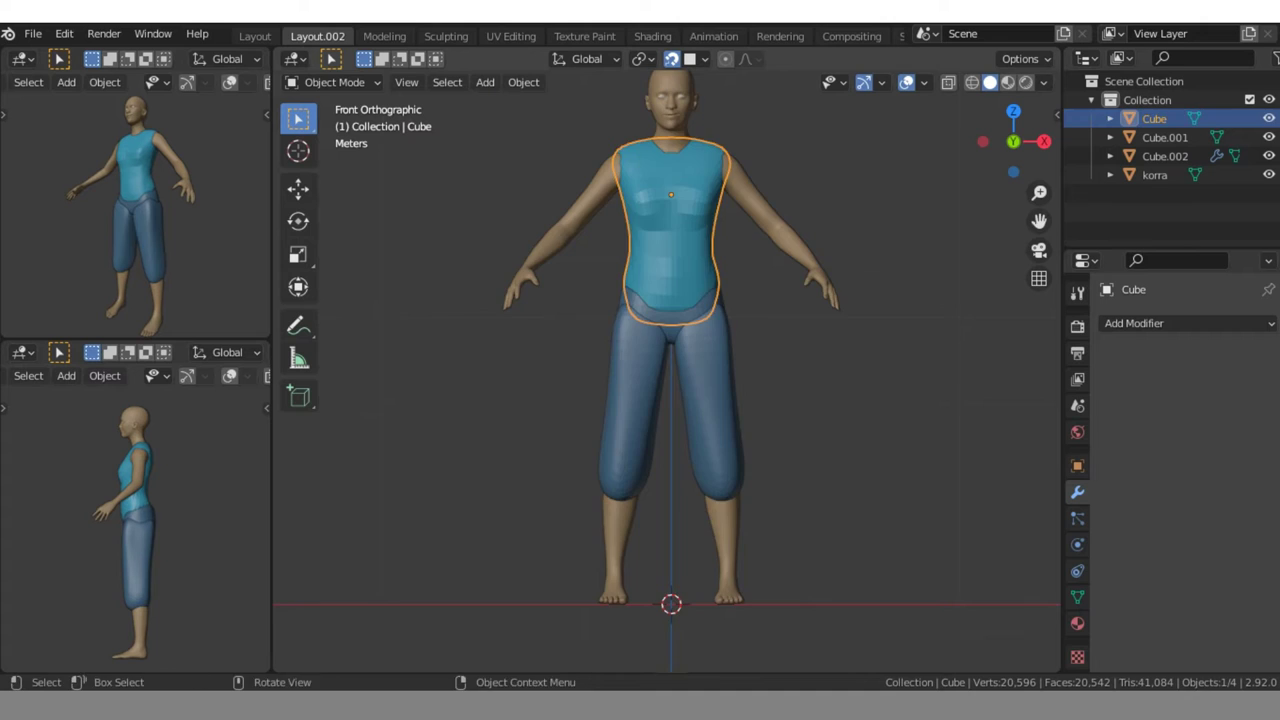
key(KP_Decimal)
key(alt+z)
key(ctrl+Tab)
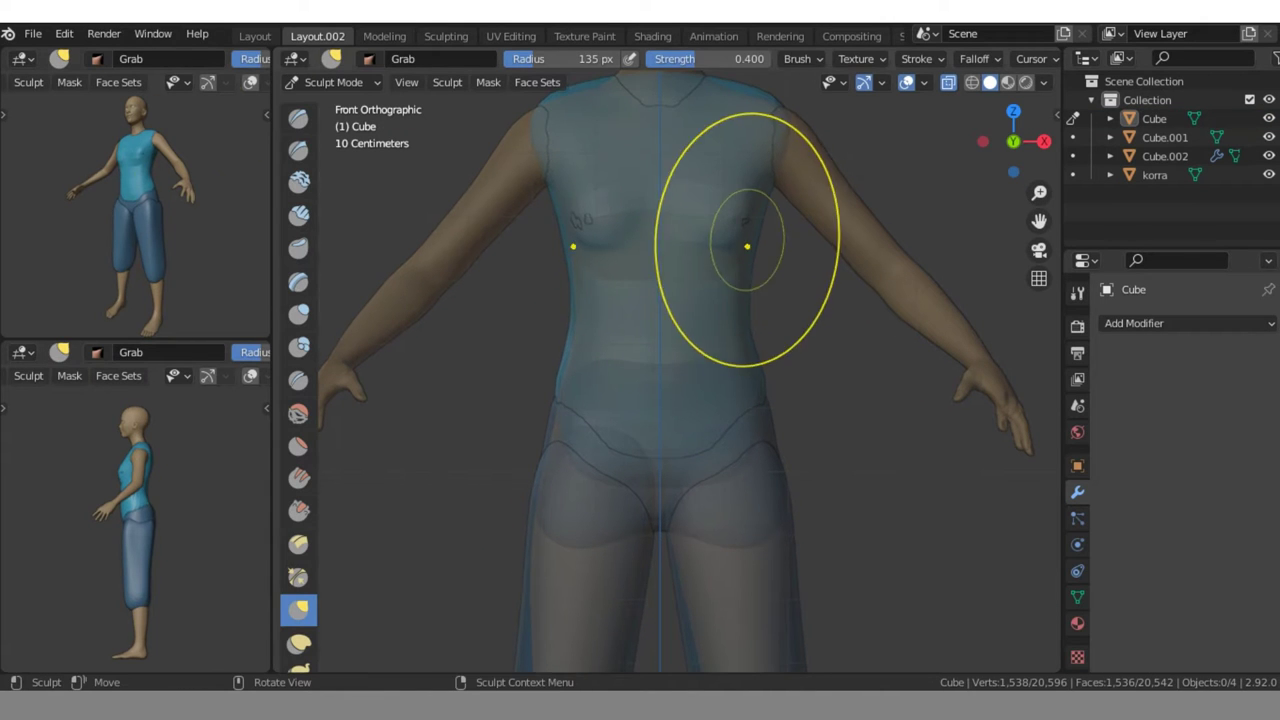
click(298, 118)
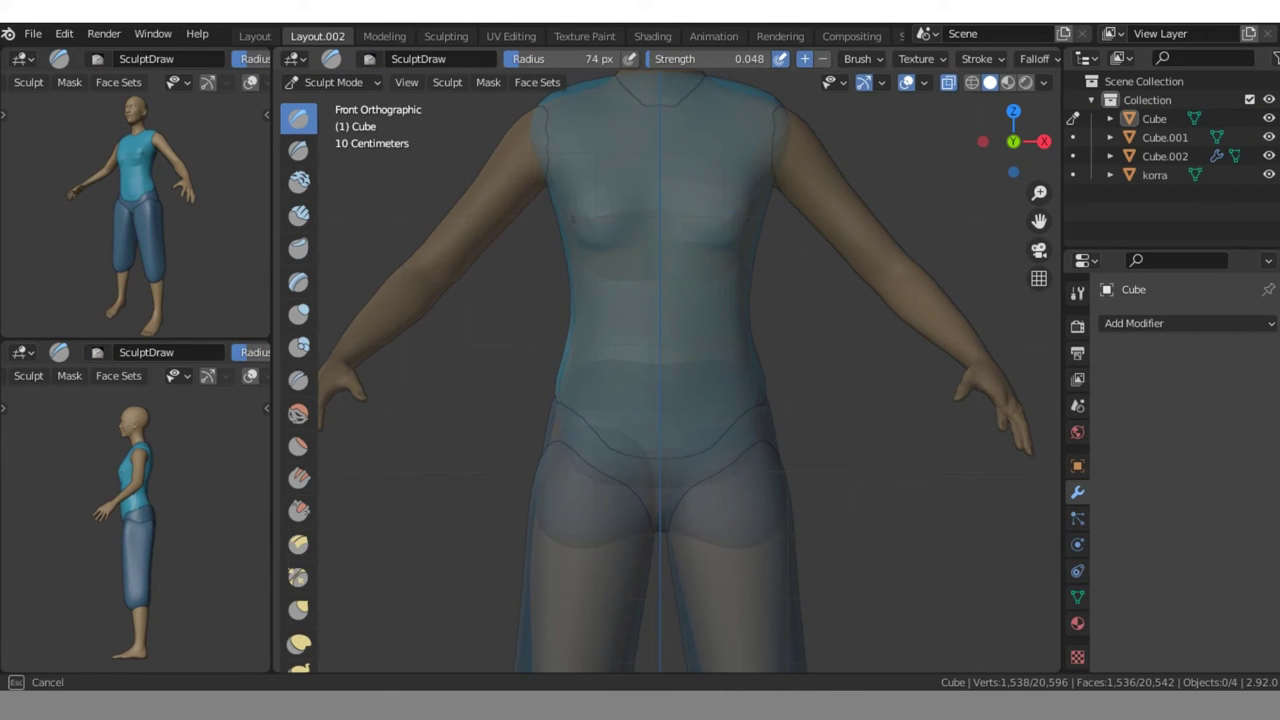
scroll(770, 397, down, 2)
- Return to Object Mode with X-ray off and select the pants
key(ctrl+Tab)
key(alt+z)
click(700, 520)
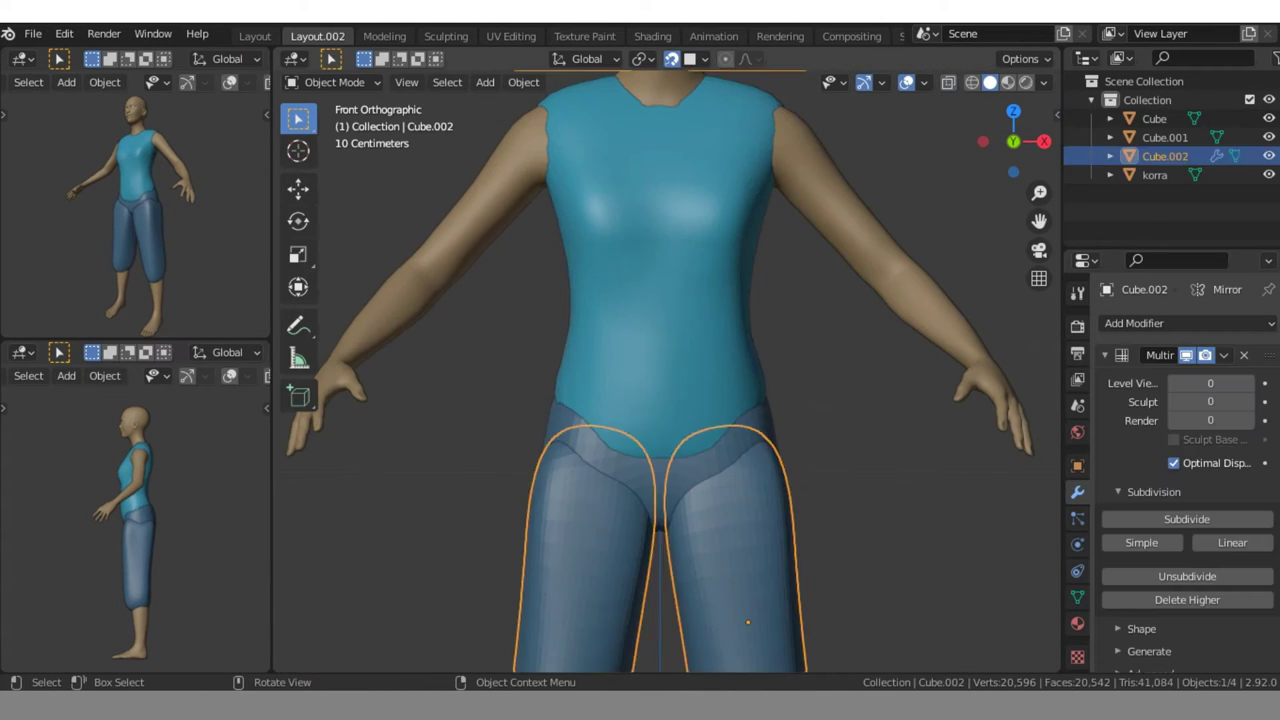
scroll(700, 520, down, 1)
shift+middle_drag(700, 520, 705, 454)
- Add a cube beside the right shin, give it level-4 subdivision, and stretch it vertically
key(shift+a)
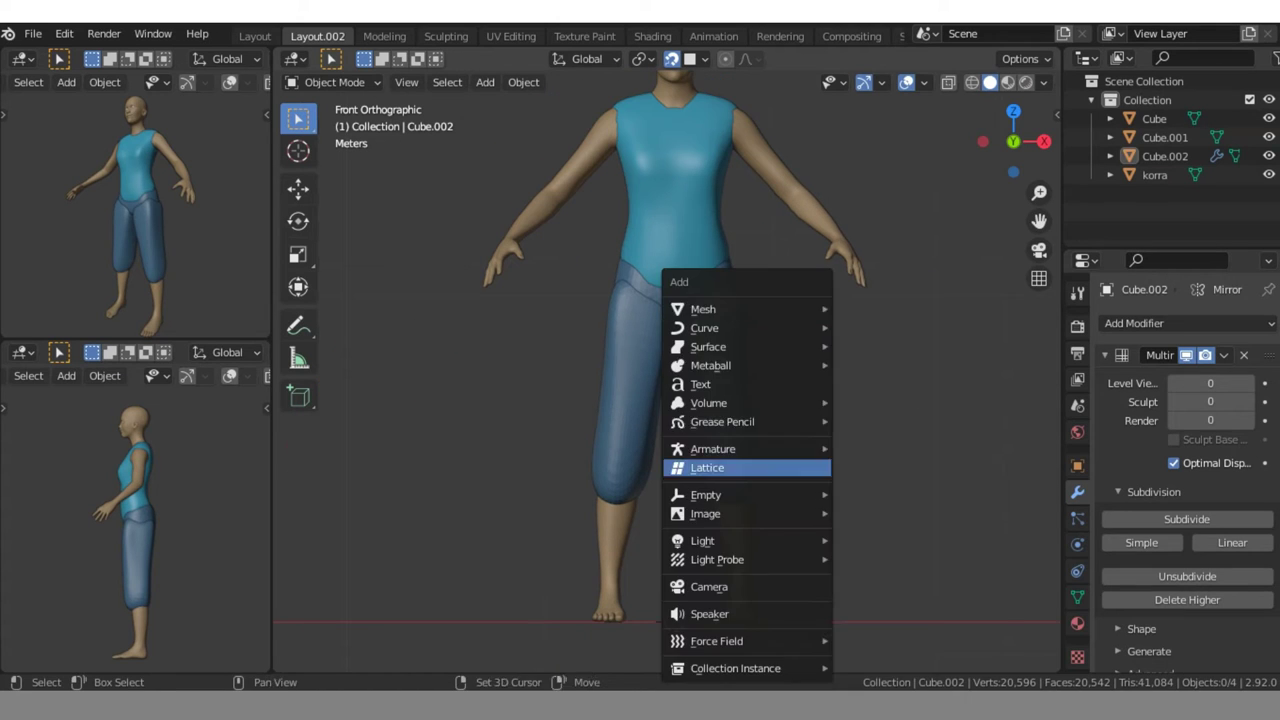
click(880, 330)
key(g)
click(749, 517)
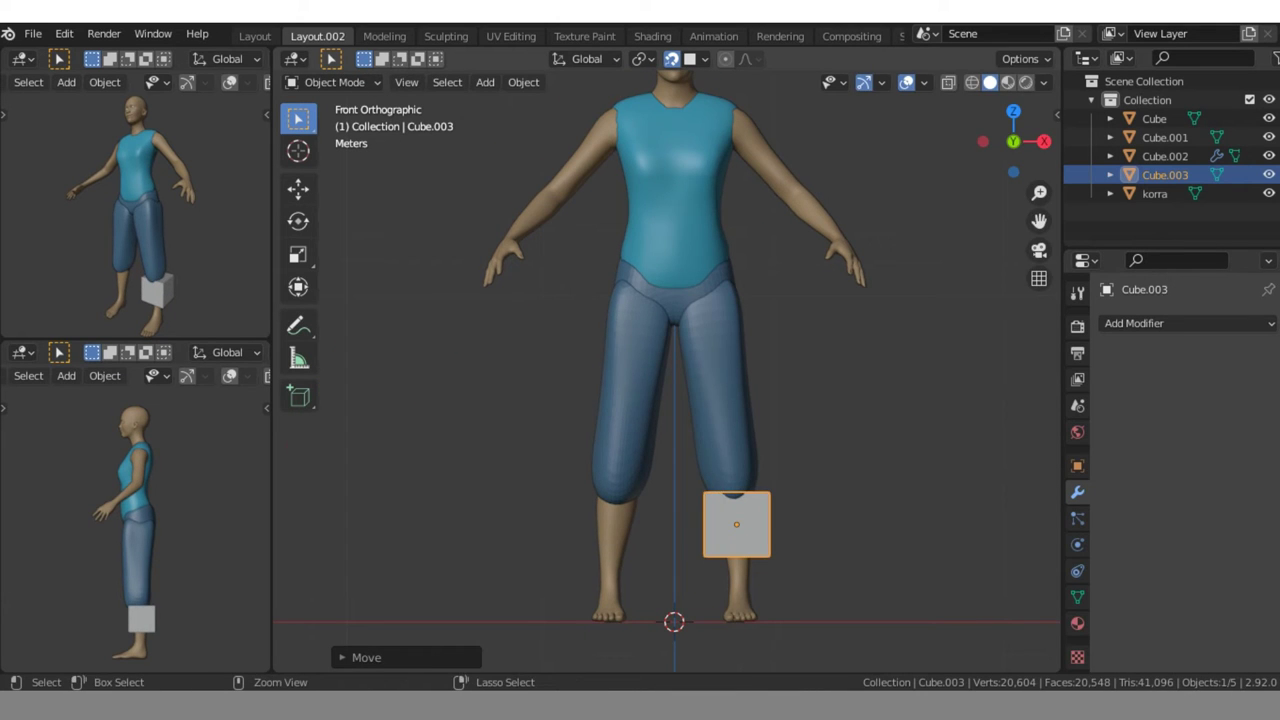
key(ctrl+4)
key(KP_3)
drag(1039, 220, 1056, 130)
scroll(700, 420, up, 4)
key(s)
key(z)
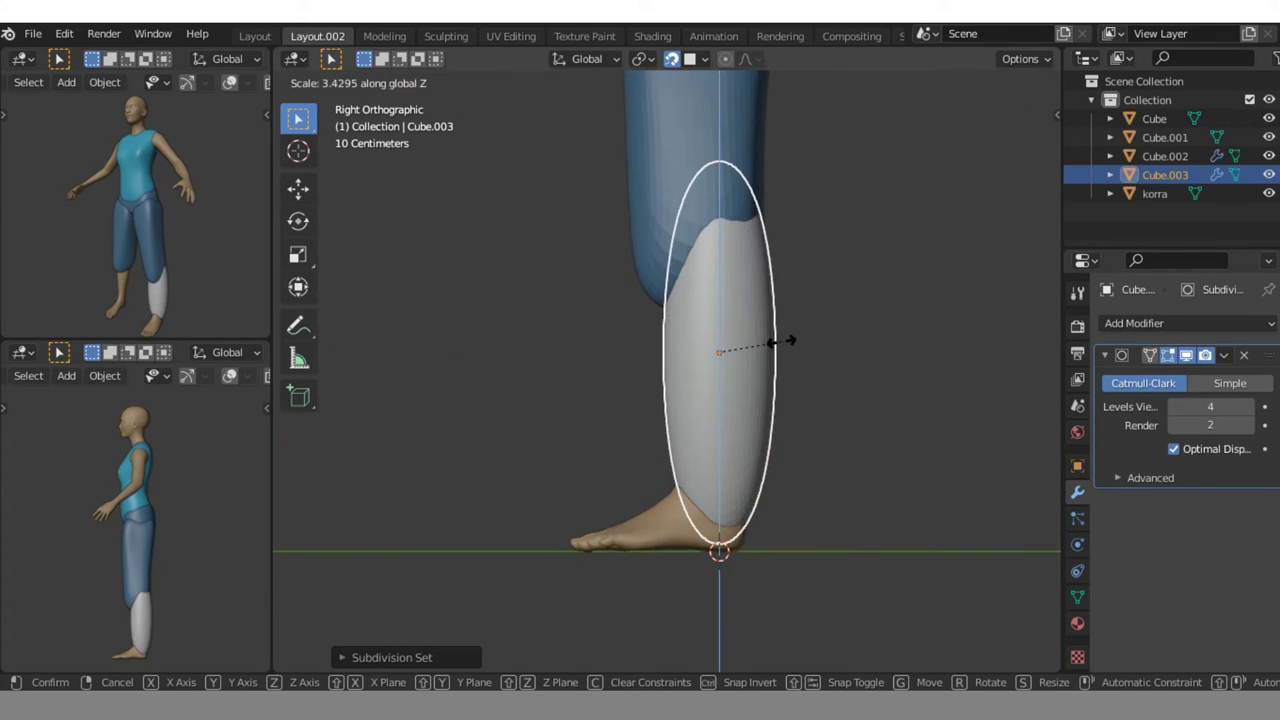
click(770, 341)
- Loop-cut the lower leg and extrude the front bottom face forward into a foot
key(Tab)
key(ctrl+r)
click(710, 472)
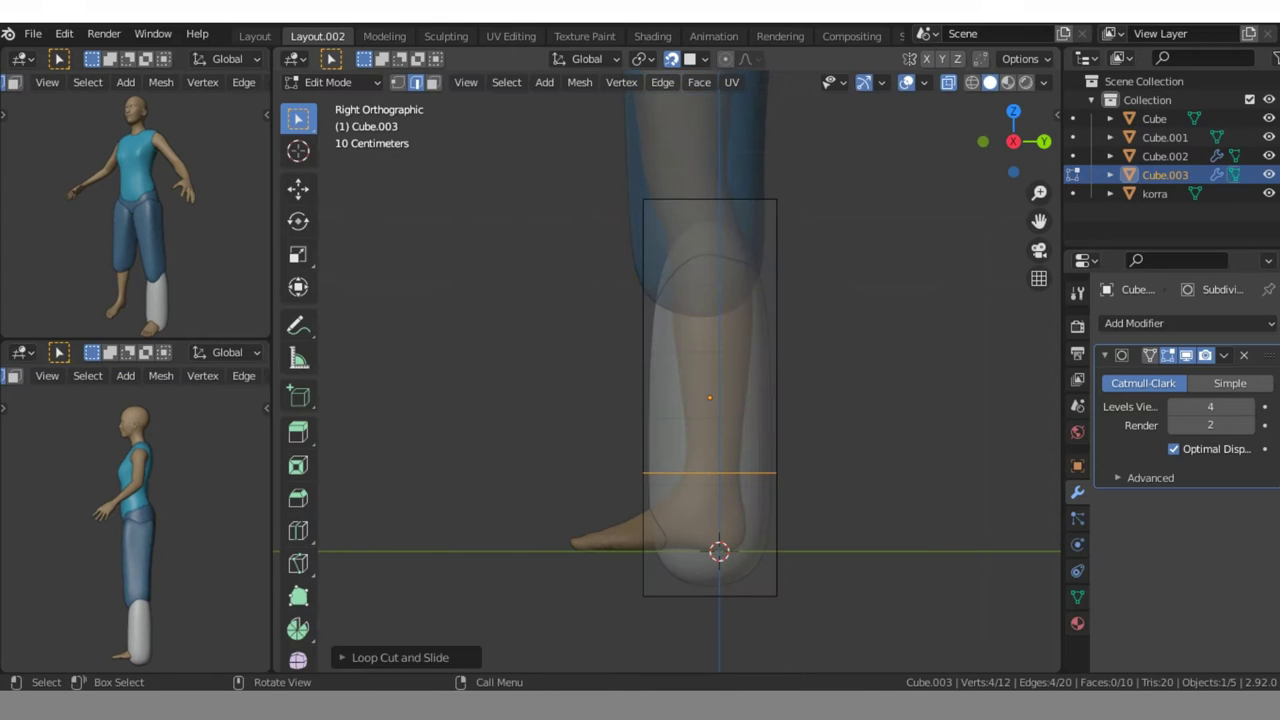
key(g)
key(z)
click(866, 517)
key(s)
key(Escape)
key(e)
key(Return)
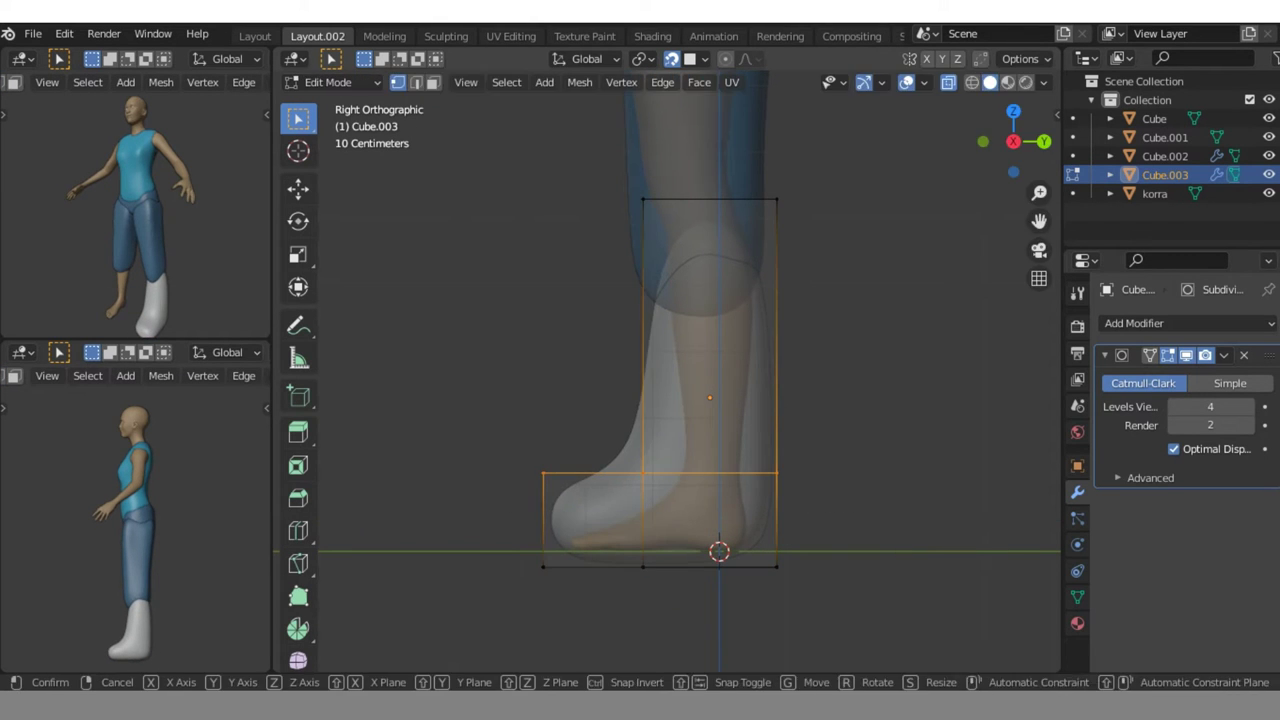
key(g)
key(z)
key(Return)
- Slant the back of the heel, adjust the foot vertices, and add another edge loop
drag(752, 478, 820, 516)
key(g)
key(Return)
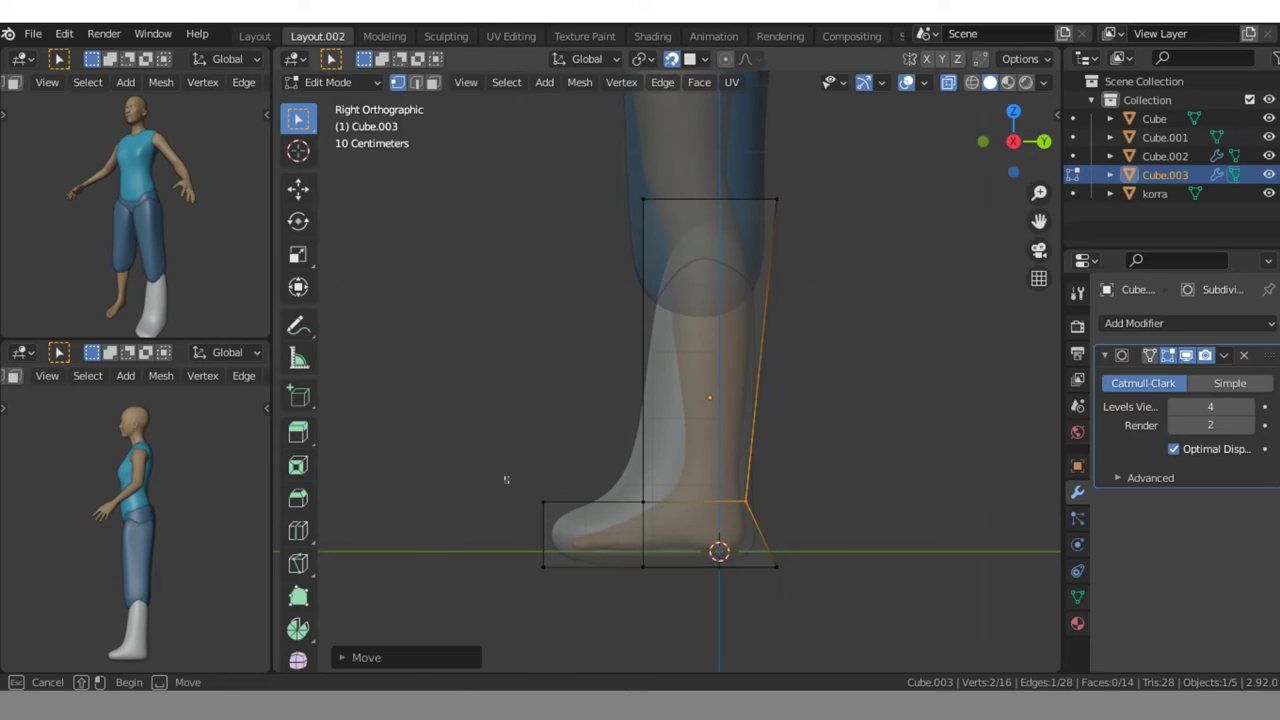
key(g)
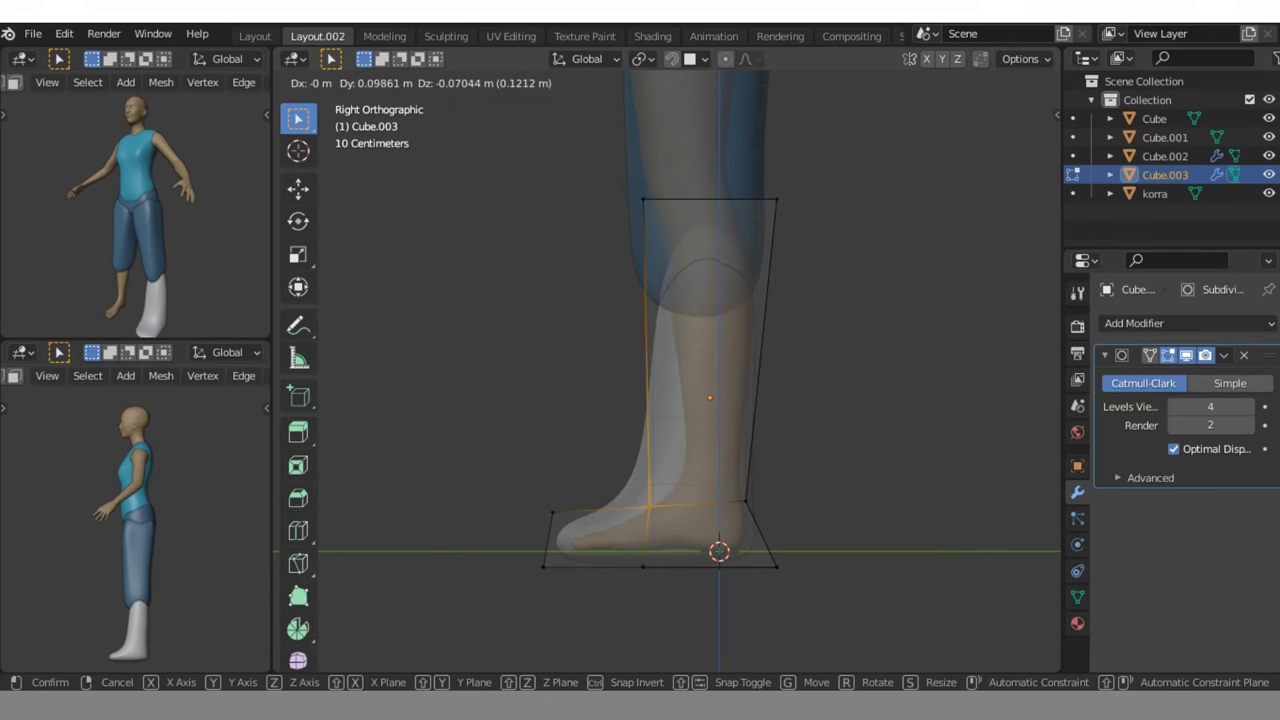
key(Return)
key(ctrl+r)
click(614, 437)
key(g)
key(Return)
- Narrow the boot's bottom faces and taper the middle loops sideways, checking from above and below
key(Tab)
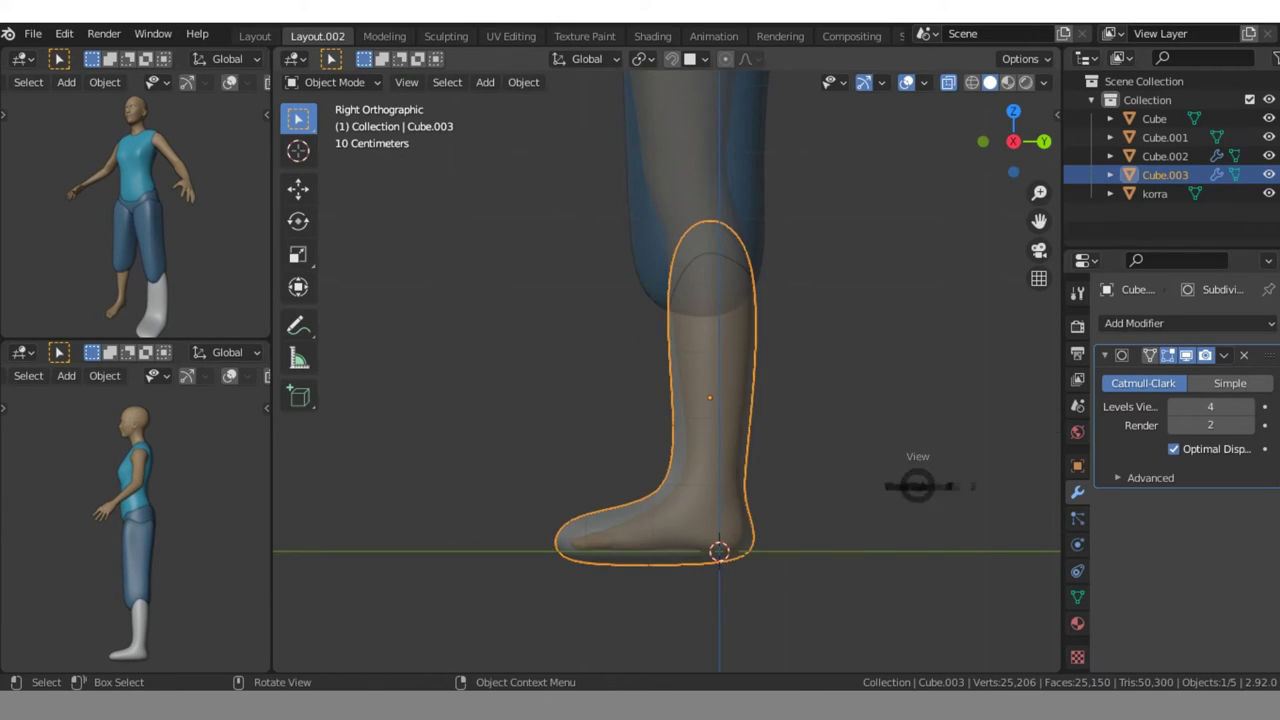
key(KP_7)
key(Tab)
key(b)
key(grave)
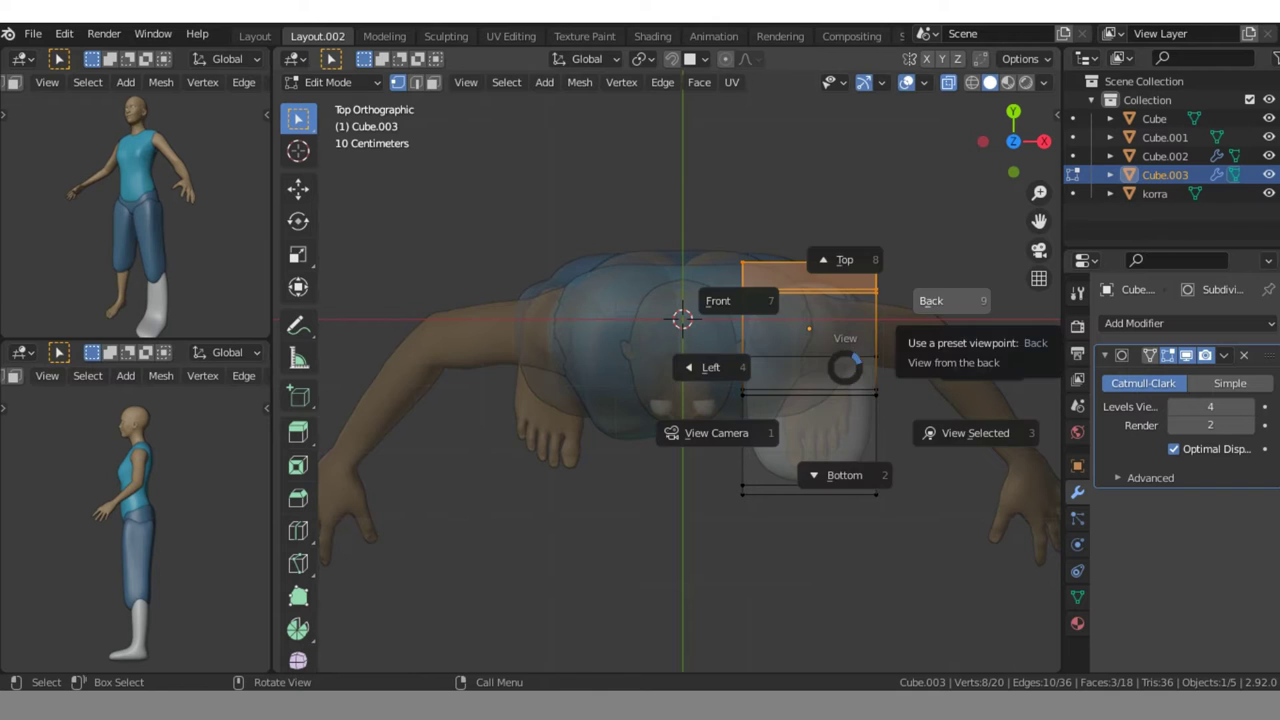
click(843, 474)
key(x)
click(829, 423)
key(s)
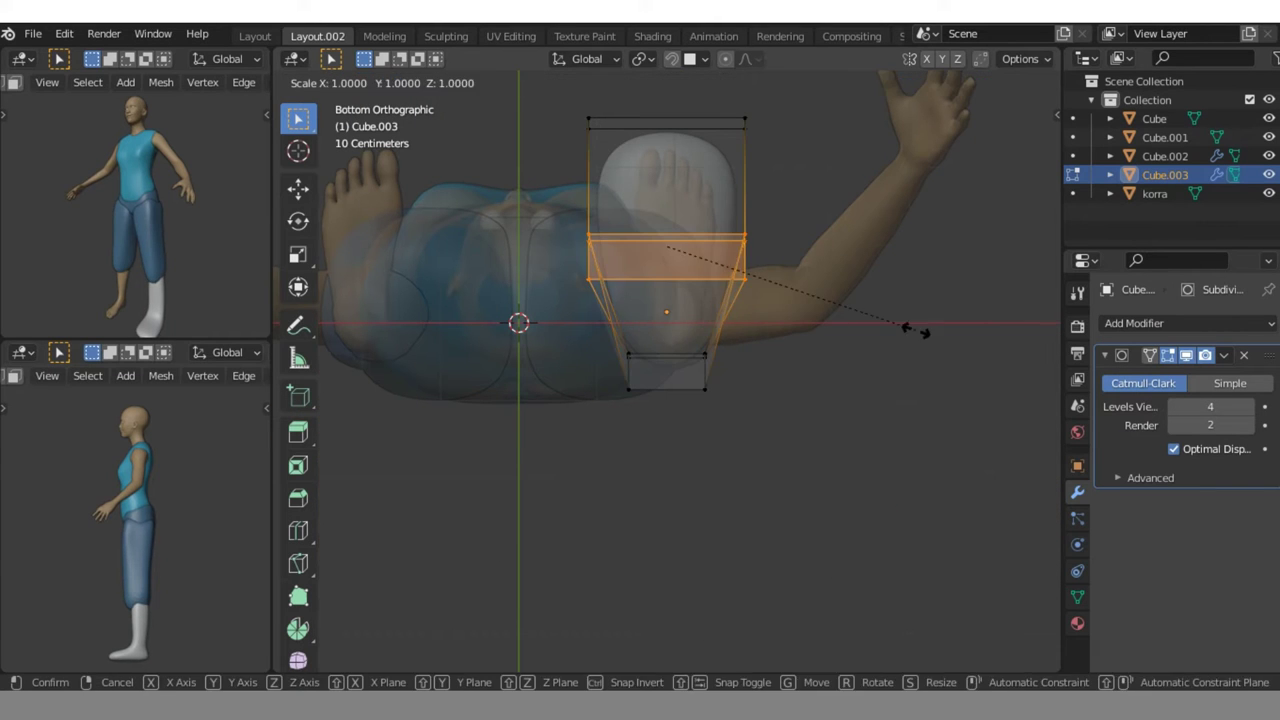
key(Return)
key(g)
key(Return)
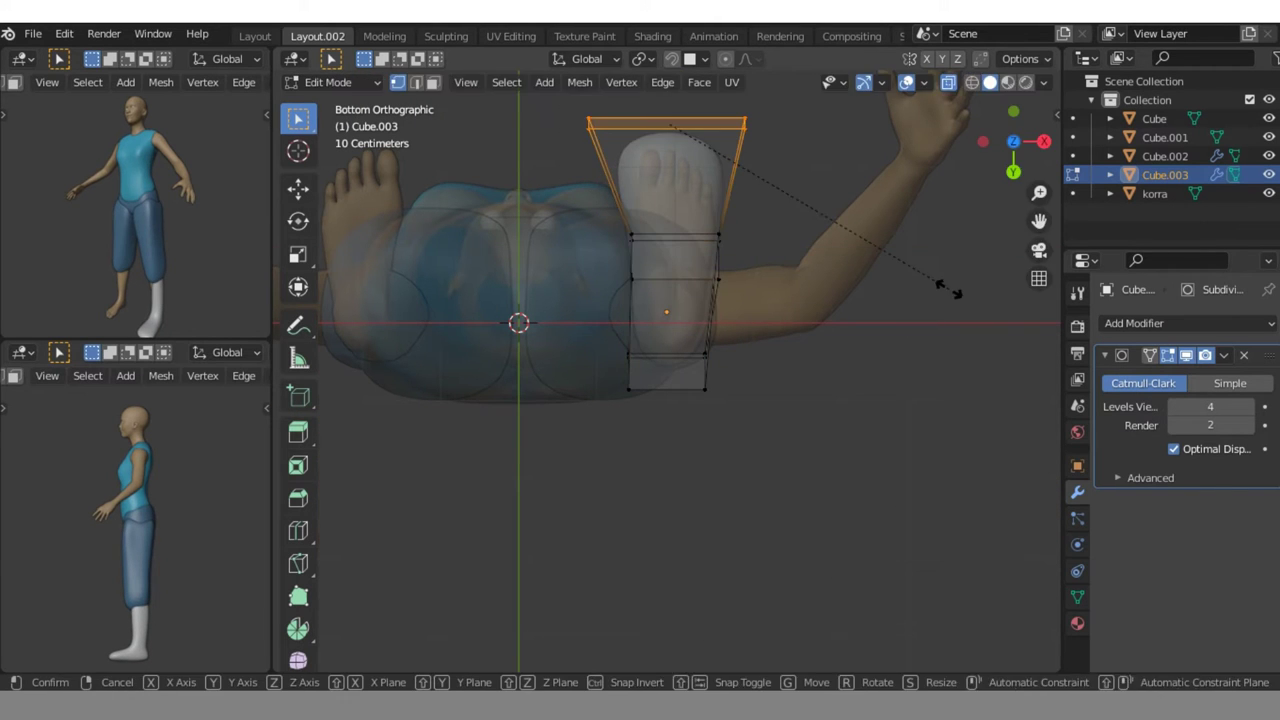
- Reshape the leg part of the boot cage from the front view
key(Tab)
key(KP_1)
click(1077, 622)
key(Tab)
key(alt+z)
key(g)
key(Return)
key(Tab)
- Adjust the heel corner vertices from the side and preview the smoothed boot
key(KP_3)
key(Tab)
drag(719, 618, 640, 556)
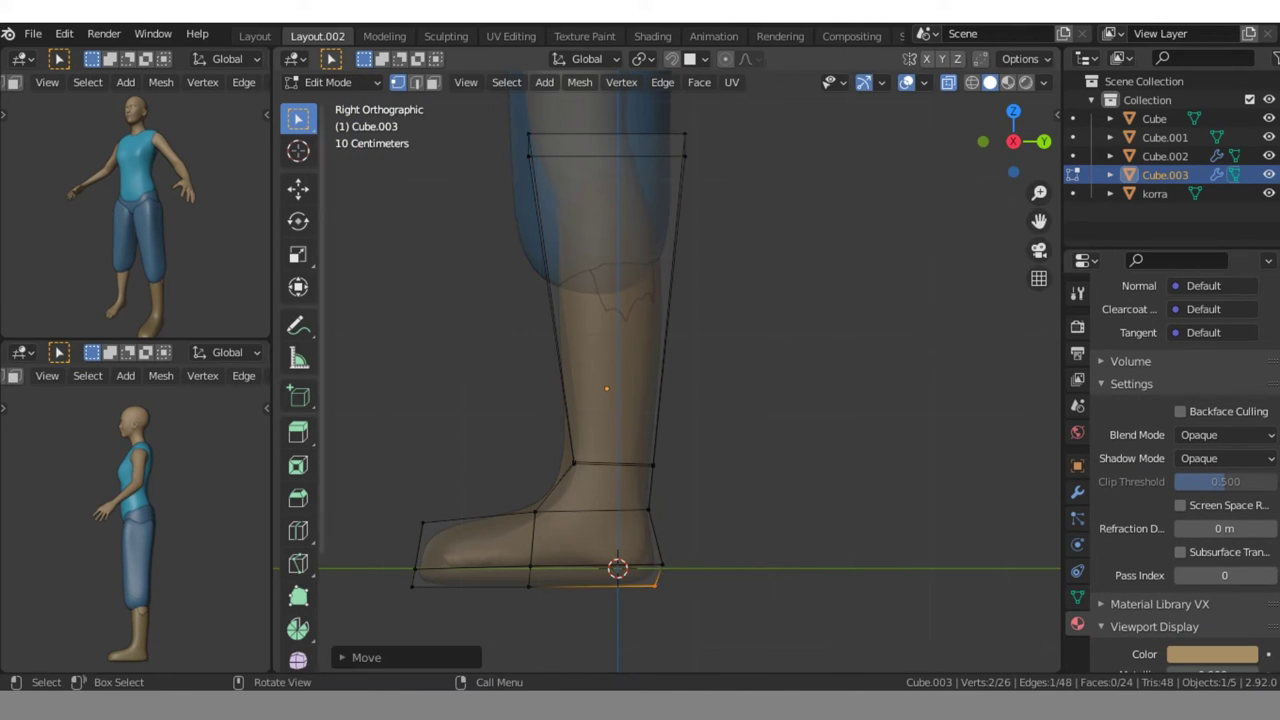
drag(1039, 220, 1072, 95)
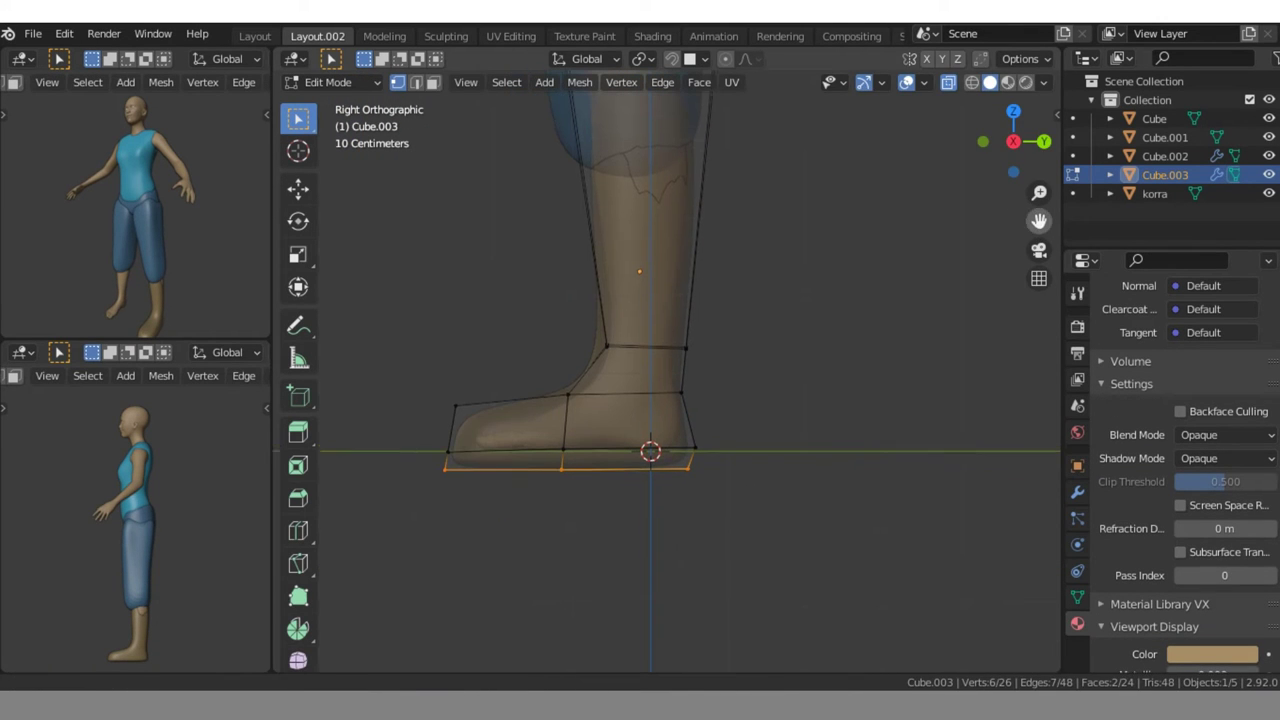
drag(1039, 220, 1039, 335)
key(Tab)
key(Tab)
key(Tab)
key(Tab)
drag(1013, 141, 1050, 141)
key(Tab)
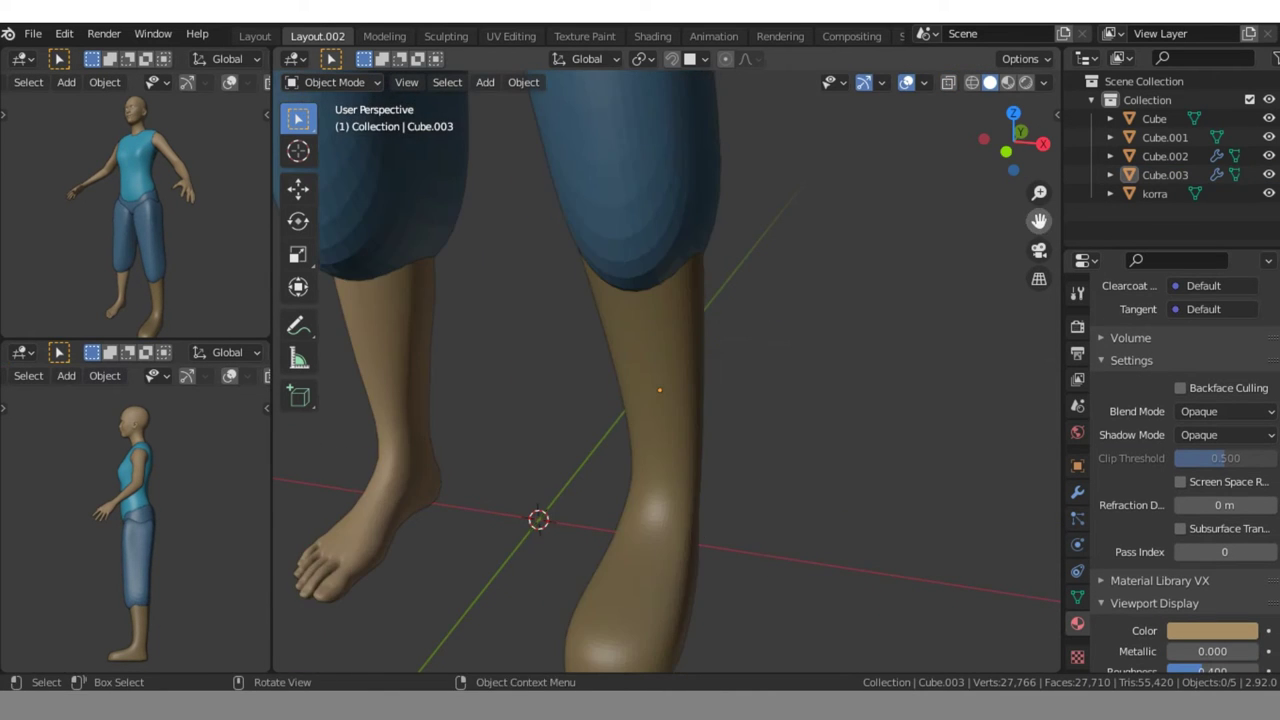
- Add a Mirror modifier to boot Cube.003 with Cube as the mirror object
click(1165, 175)
scroll(667, 380, down, 3)
click(1077, 492)
drag(1039, 220, 1039, 312)
scroll(667, 380, down, 3)
click(1134, 323)
click(880, 518)
click(614, 229)
click(543, 380)
click(1043, 143)
scroll(667, 380, up, 4)
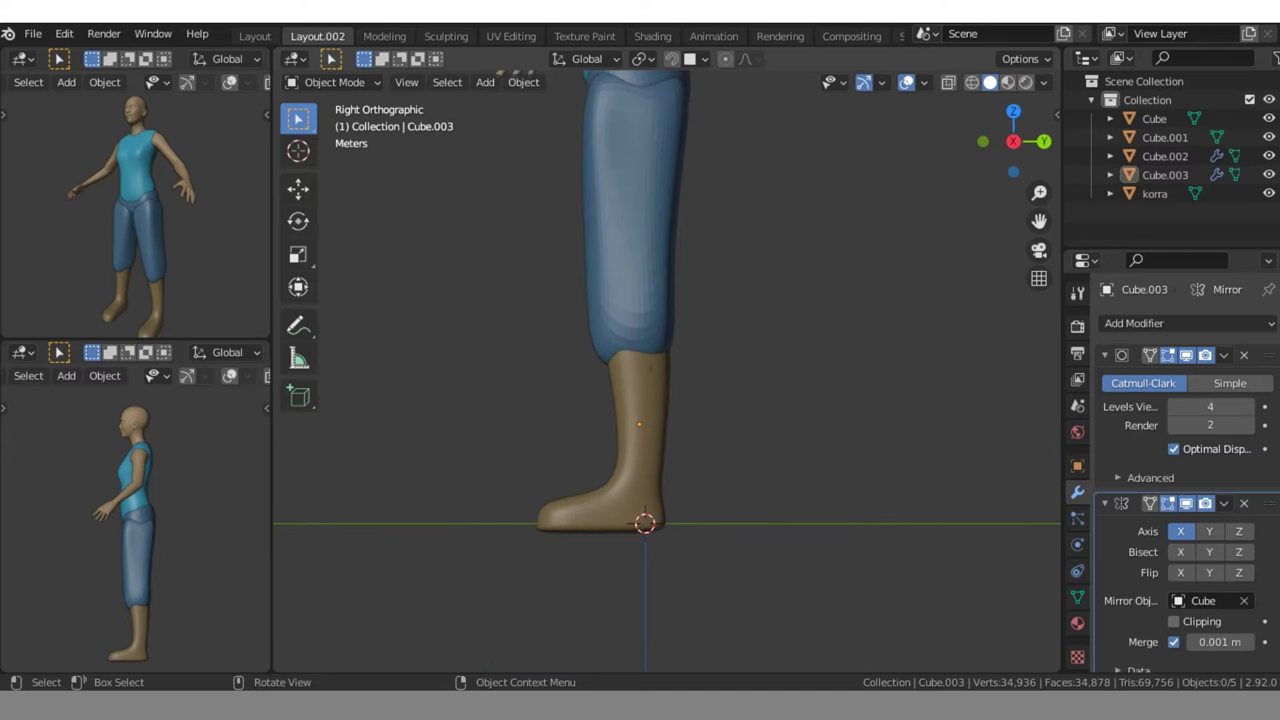
click(620, 420)
key(Tab)
- Duplicate the boot's bottom loop, separate it, and extrude it down into a thin sole
scroll(667, 380, down, 2)
drag(524, 430, 696, 470)
key(g)
key(z)
key(Escape)
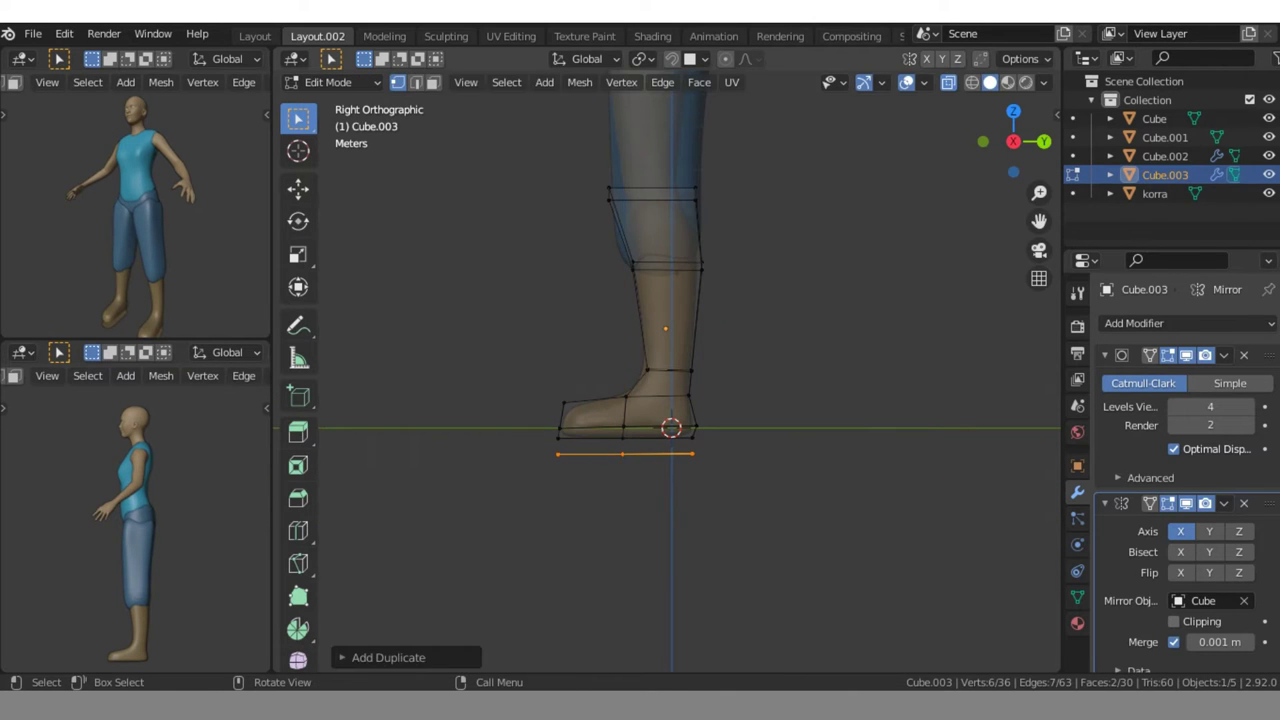
key(p)
key(Tab)
key(Tab)
key(e)
key(Escape)
key(Tab)
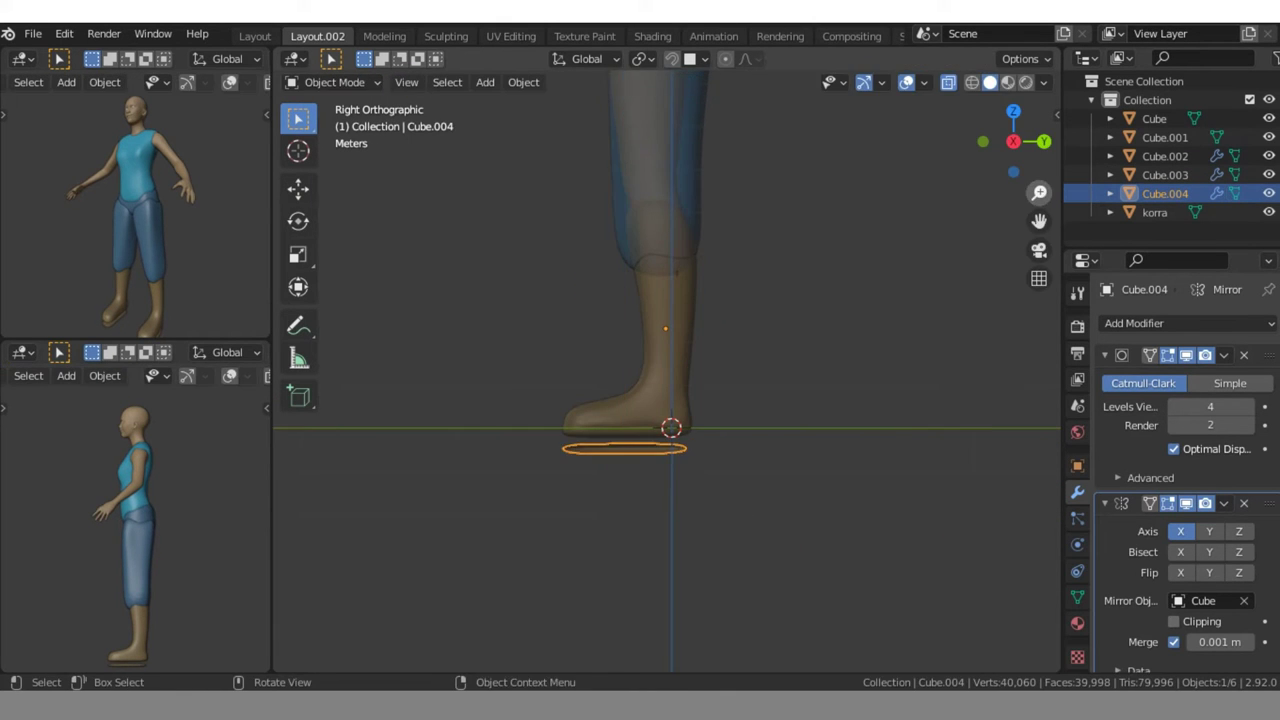
scroll(667, 380, up, 2)
key(g)
key(z)
key(Return)
key(Tab)
key(Tab)
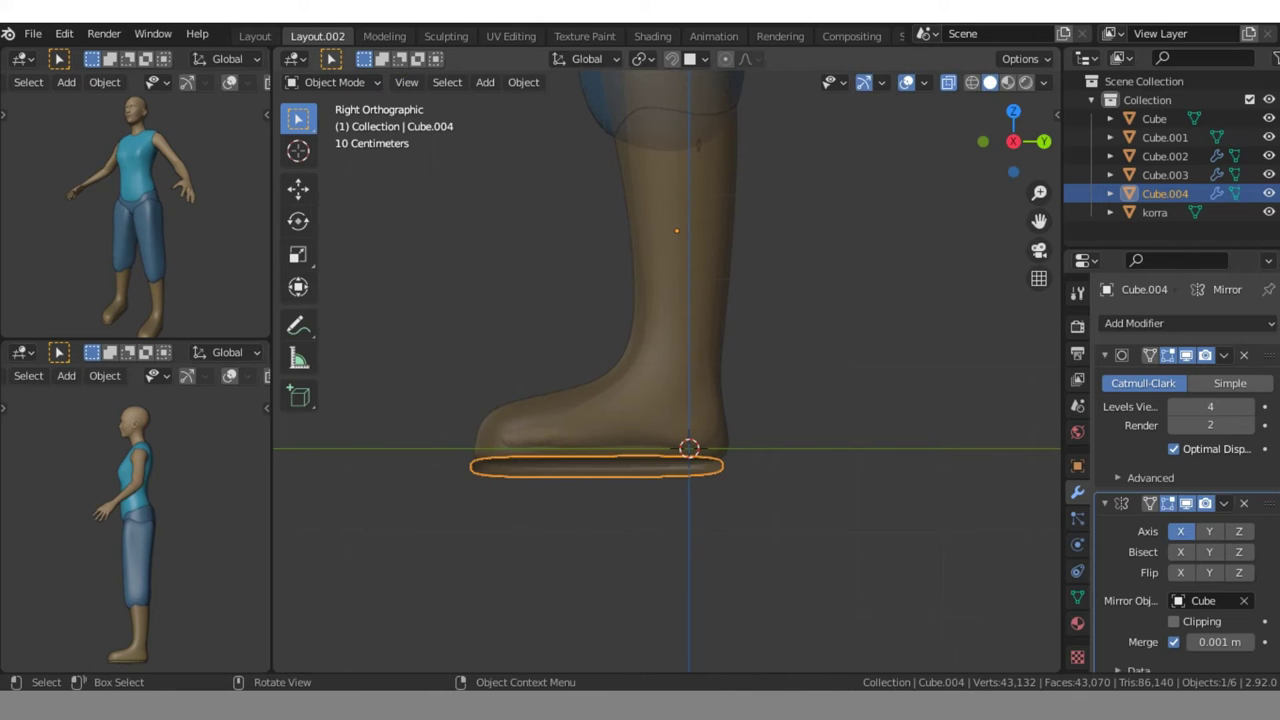
- Give the sole a dark viewport display colour and view the boots from the front
click(1077, 622)
scroll(1170, 500, down, 10)
click(1210, 592)
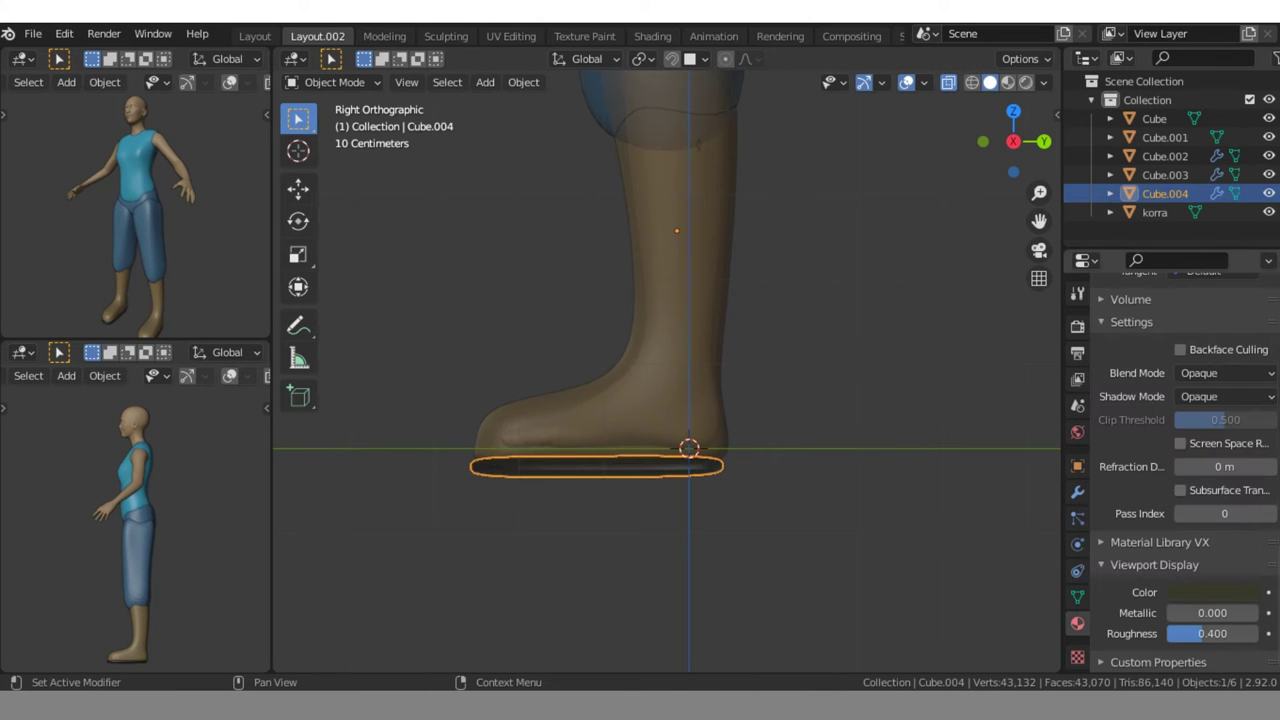
key(alt+z)
key(g)
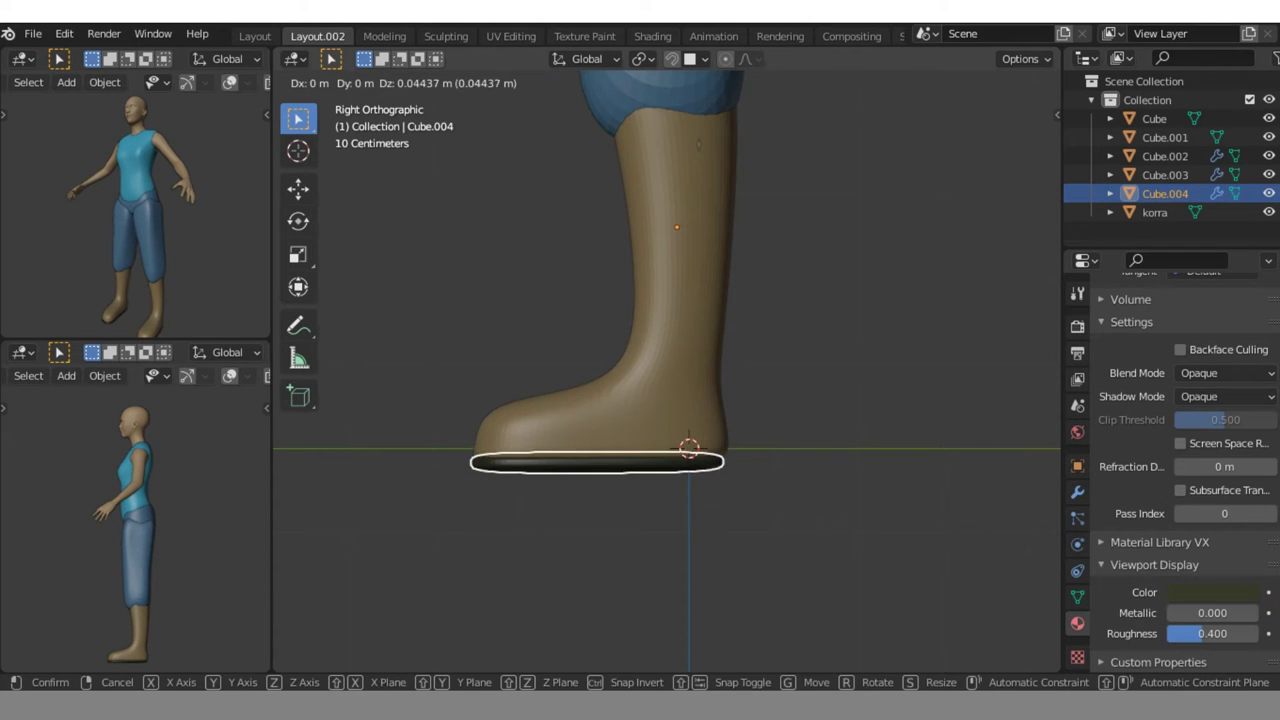
key(Escape)
key(alt+a)
drag(1020, 150, 1000, 160)
click(1005, 150)
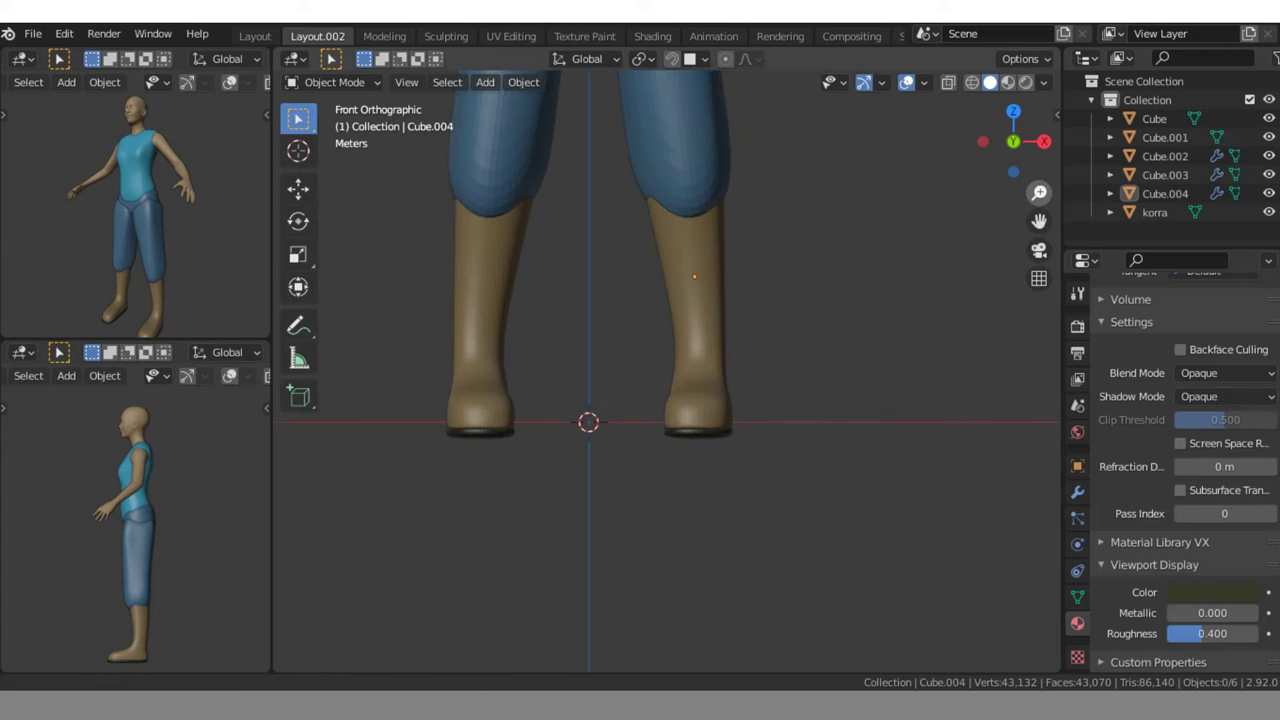
scroll(1039, 192, down, 3)
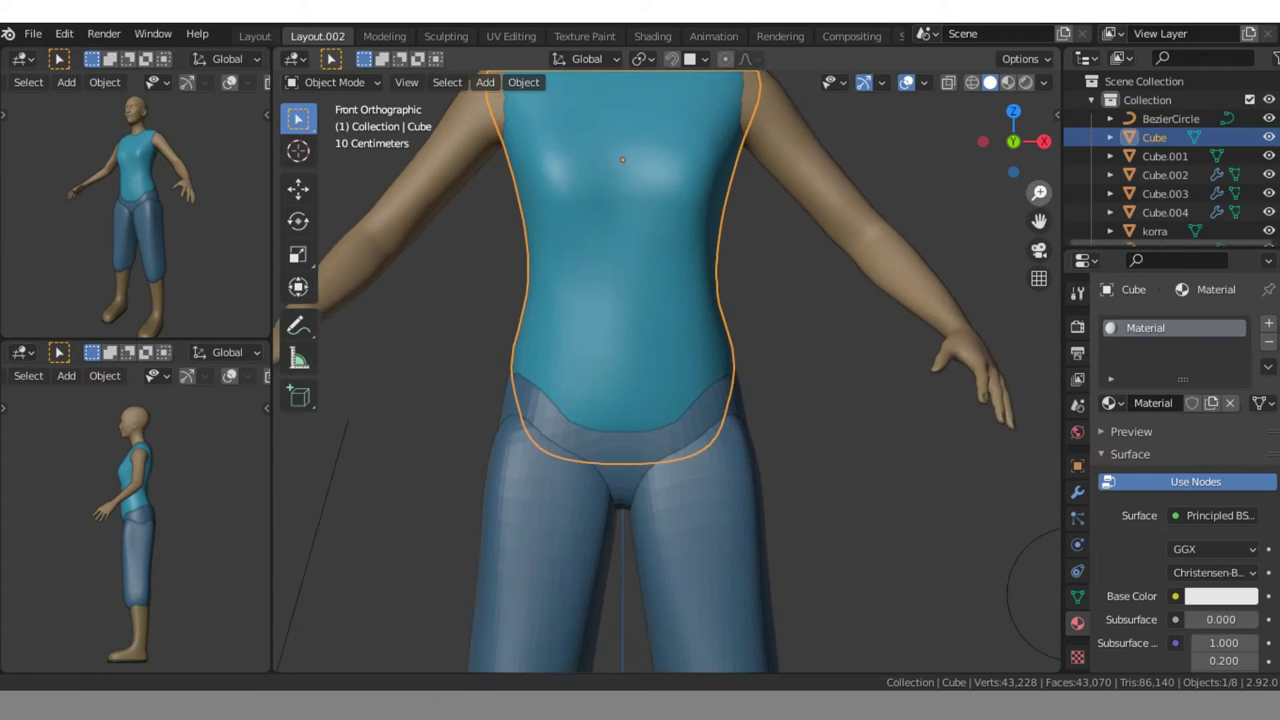
- Paint folds into the blue pants with the Draw Sharp brush, orbiting to check them
key(grave)
click(946, 305)
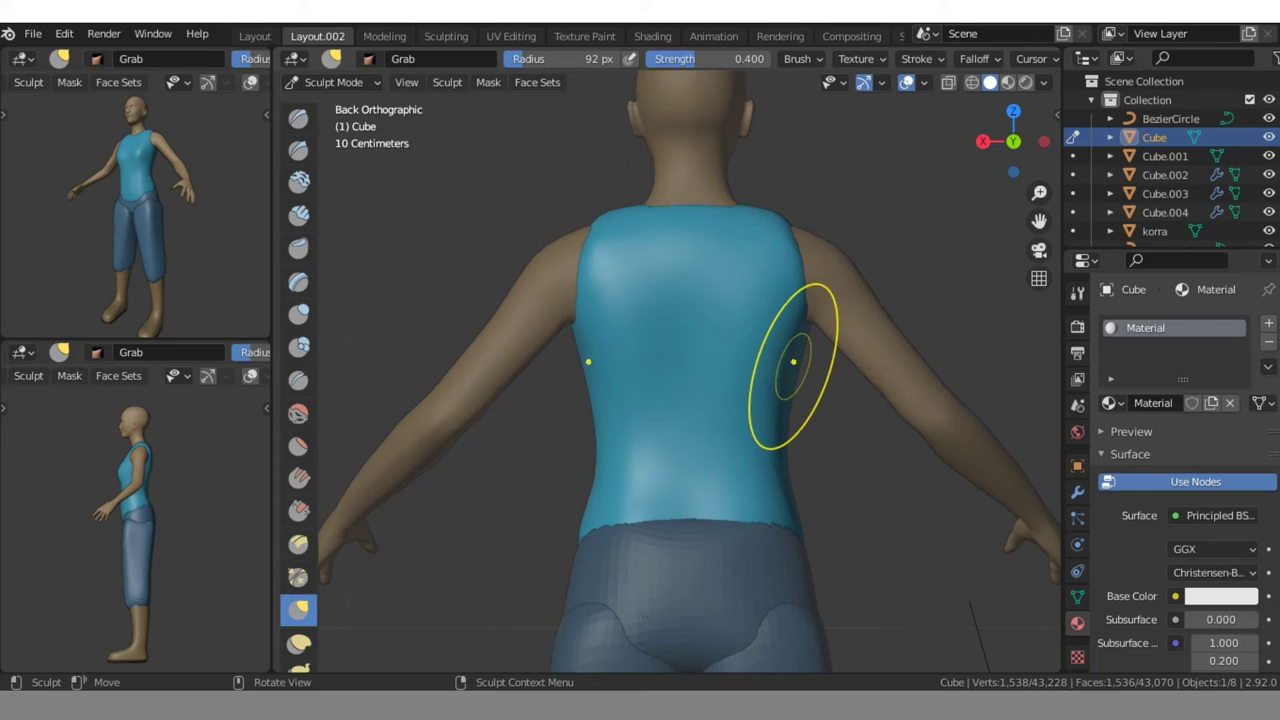
key(KP_1)
key(ctrl+Tab)
click(795, 443)
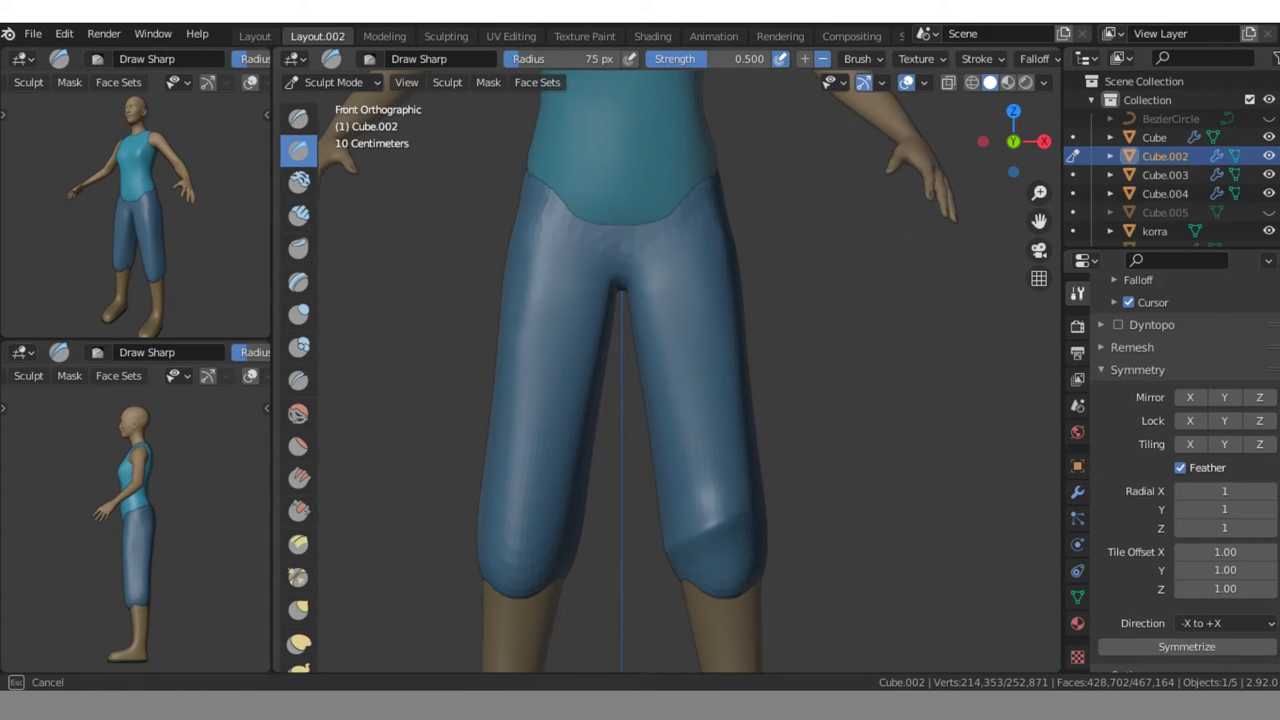
mouse_move(660, 380)
middle_down()
mouse_move(600, 370)
mouse_move(620, 380)
middle_up()
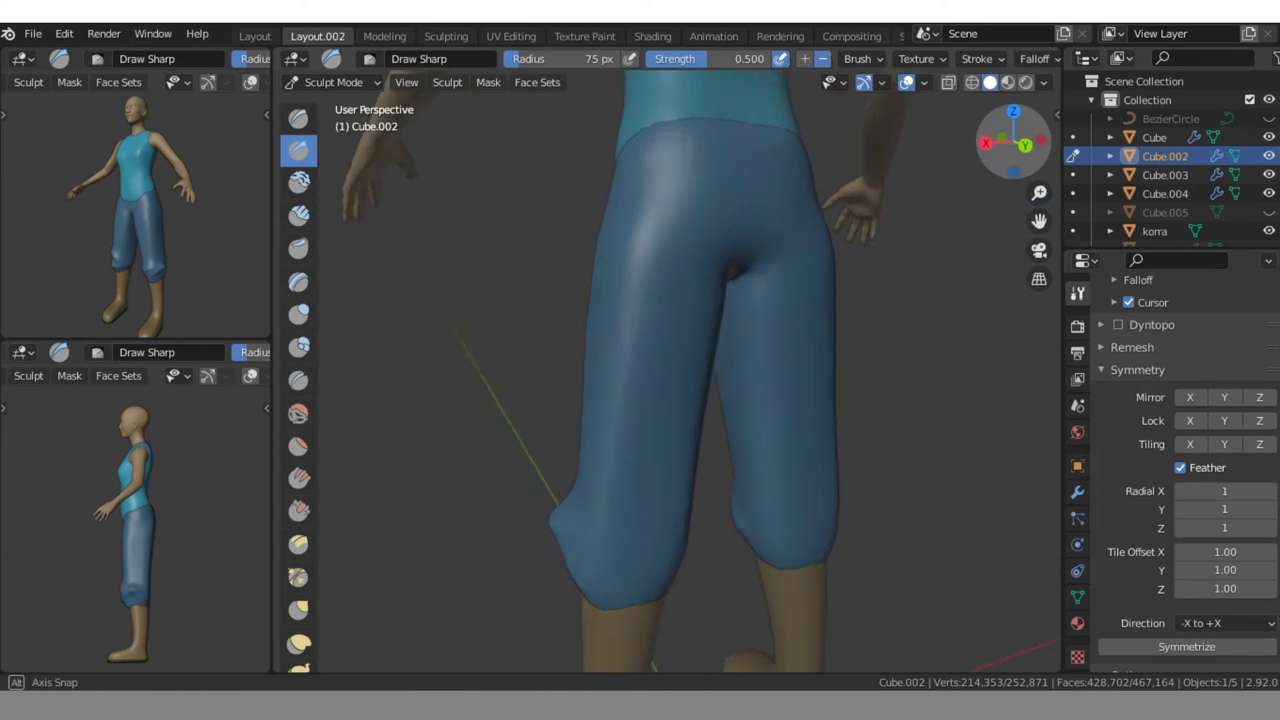
drag(600, 480, 820, 540)
mouse_move(660, 380)
middle_down()
mouse_move(700, 380)
mouse_move(768, 470)
middle_up()
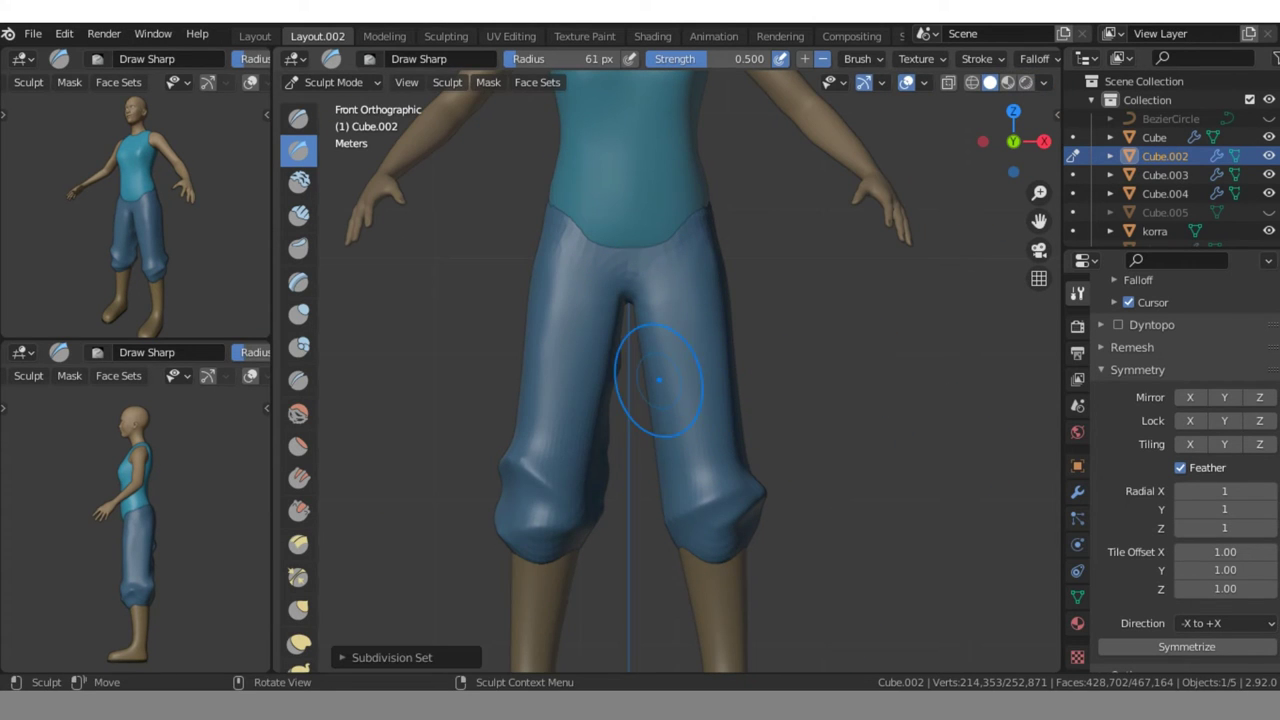
middle_drag(660, 380, 766, 346)
key(ctrl+Tab)
- Move the Cube.001 sphere to the shoulder and give it level-2 subdivision
click(623, 351)
click(672, 378)
key(g)
key(ctrl+2)
key(s)
click(843, 486)
key(ctrl+z)
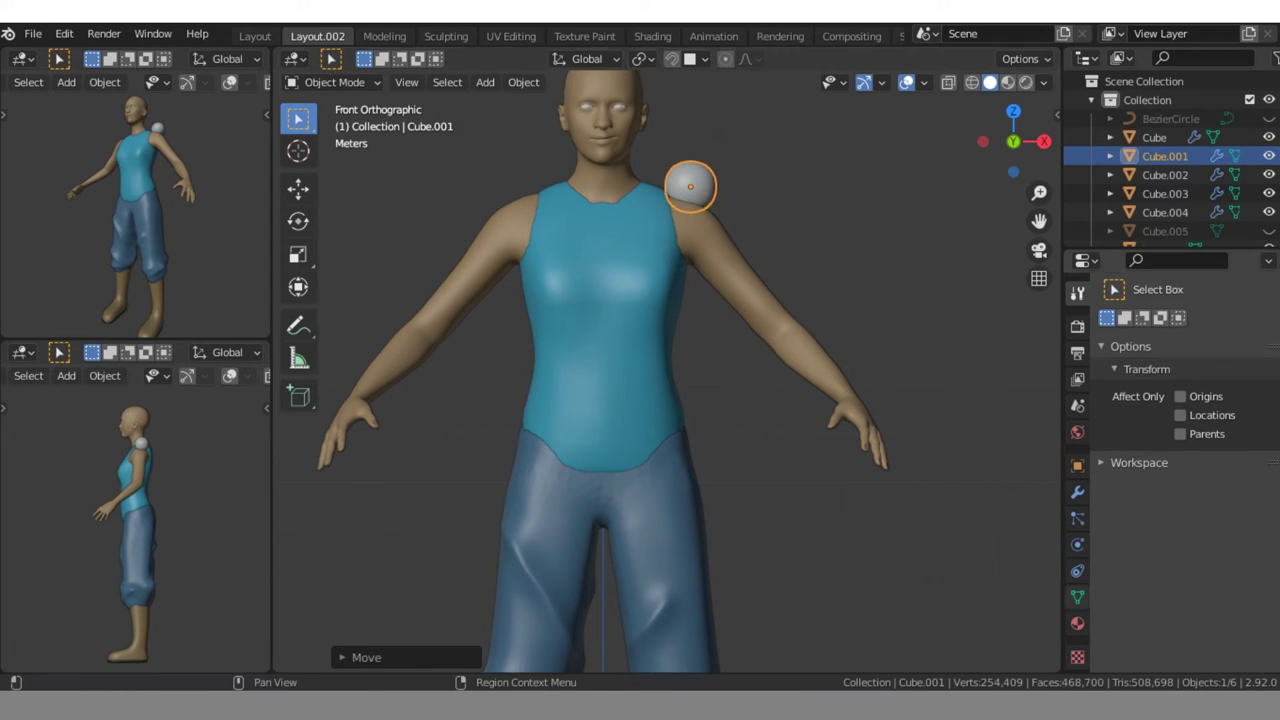
- Apply the sphere's Subdivision modifier and switch to Sculpt Mode
click(1077, 617)
click(1077, 486)
click(1255, 347)
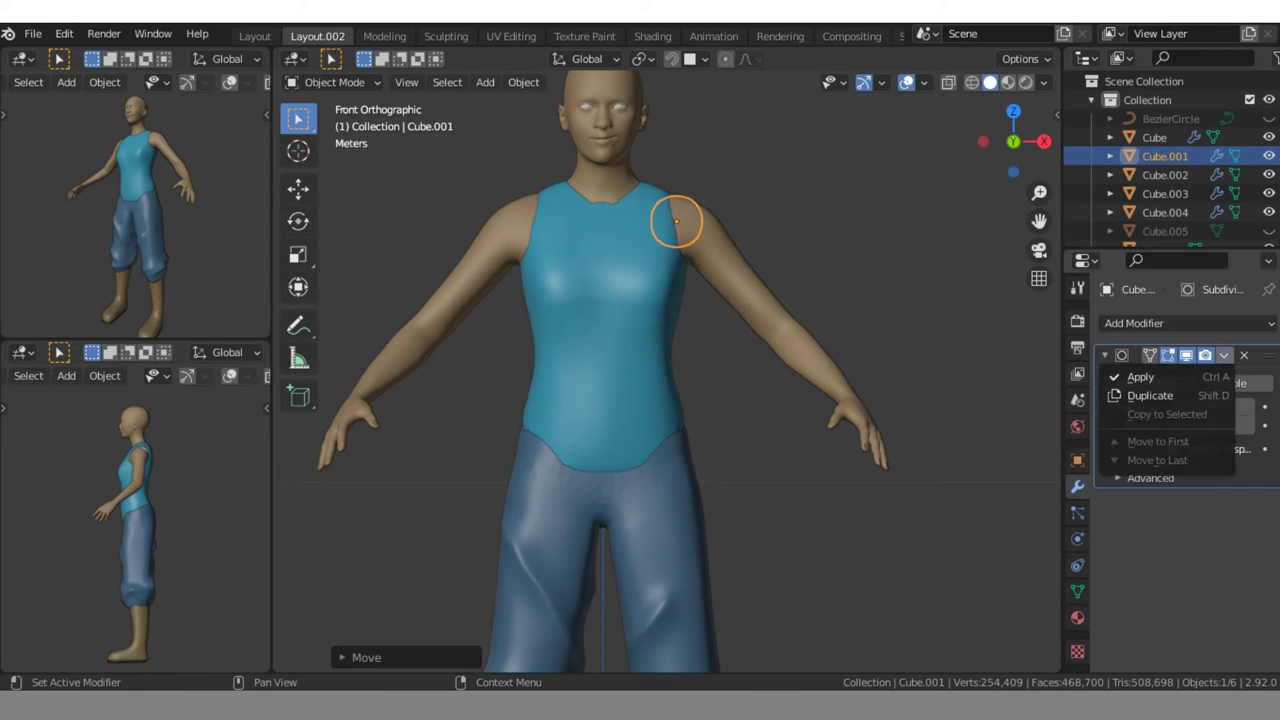
click(1130, 372)
key(ctrl+Tab)
click(1077, 288)
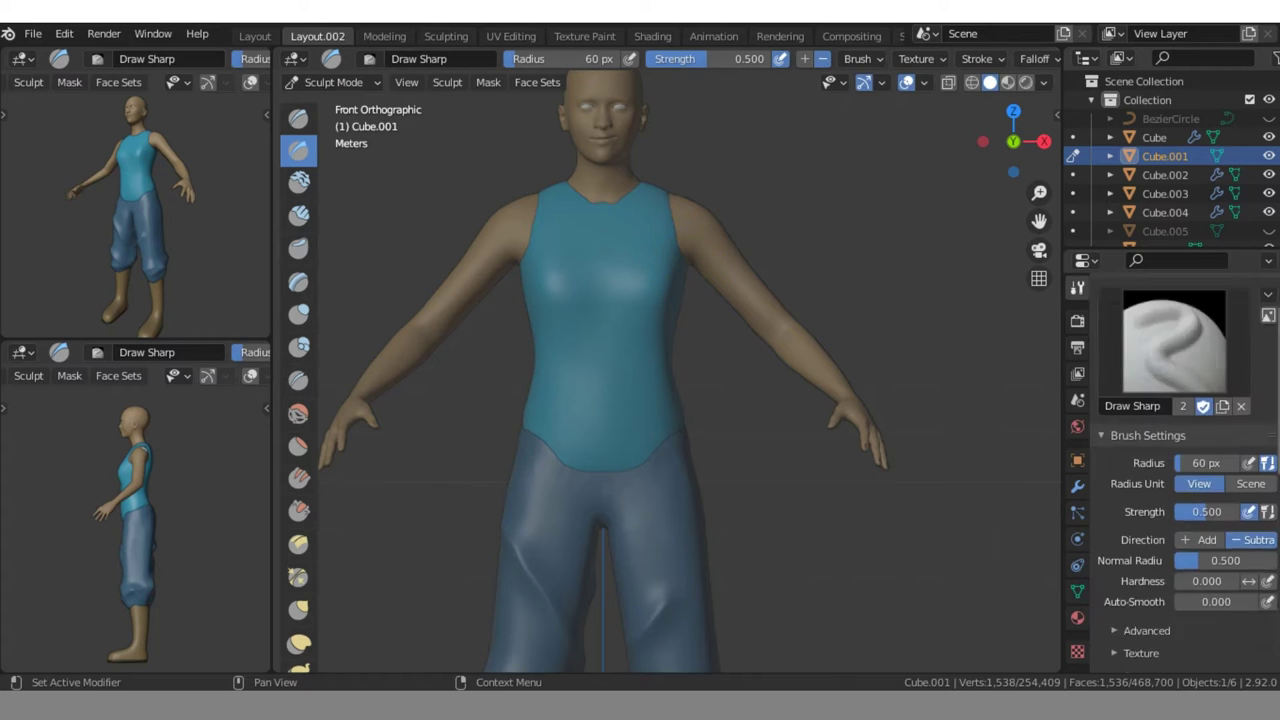
scroll(1170, 450, down, 10)
scroll(650, 260, up, 3)
- Grab-sculpt the sphere into a white pad along the armhole, checking front, side and back views
key(alt+z)
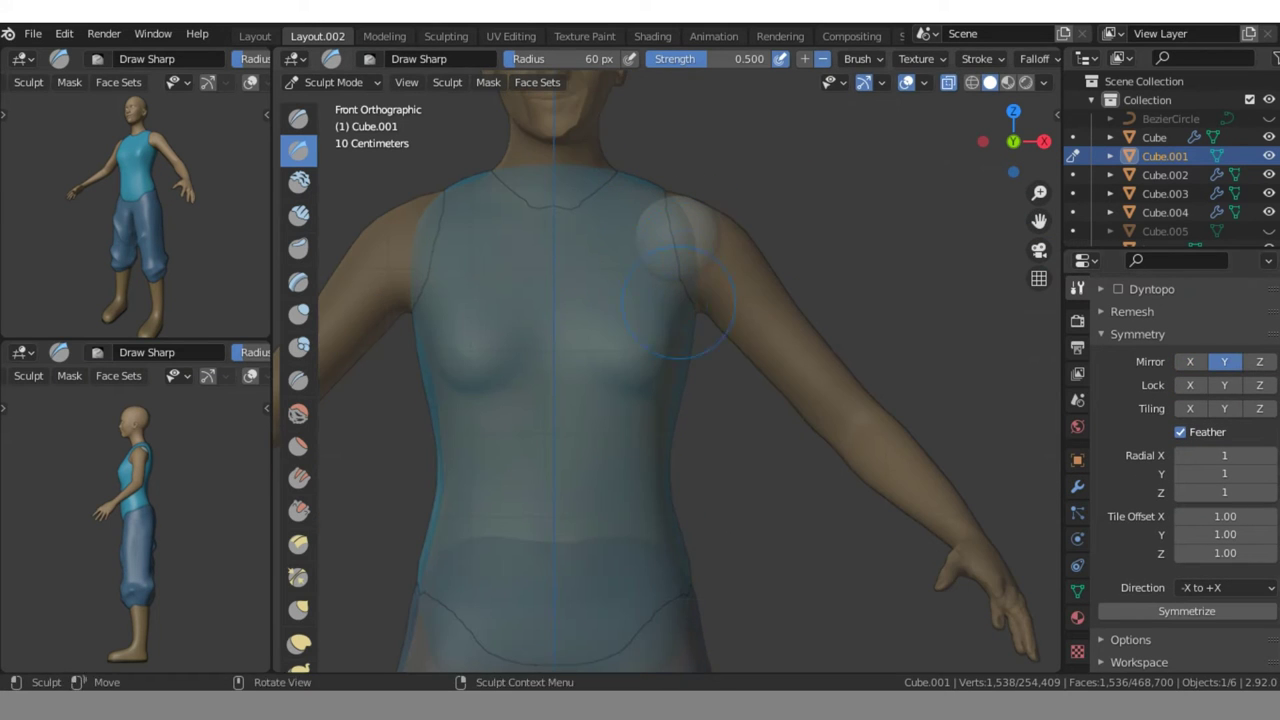
key(g)
drag(684, 195, 700, 220)
key(KP_3)
key(alt+z)
key(alt+z)
key(alt+z)
drag(675, 249, 680, 255)
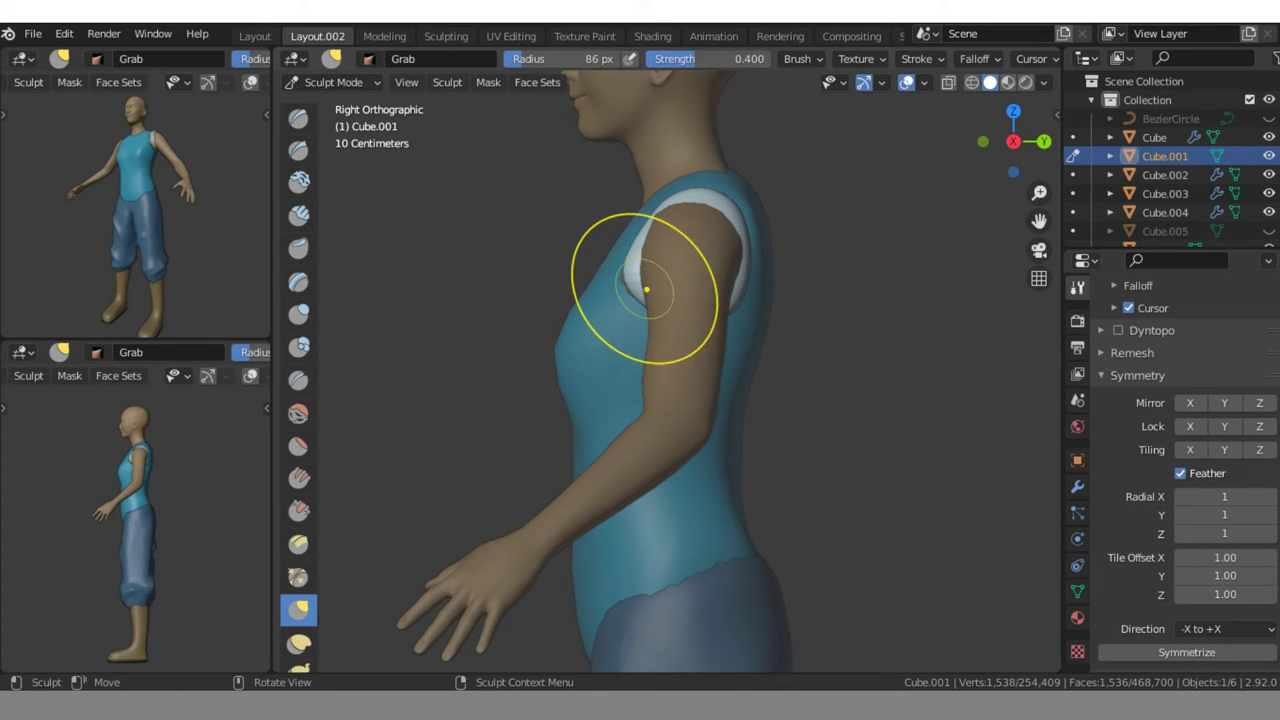
key(KP_1)
key(KP_3)
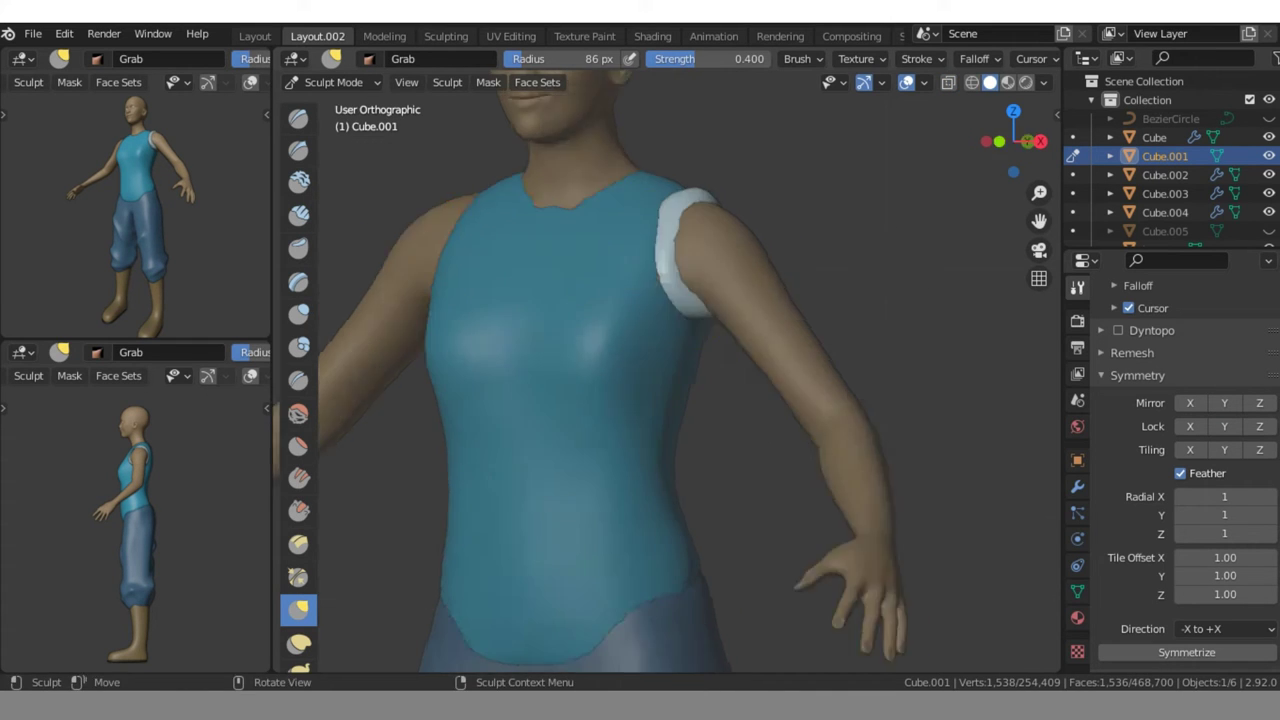
key(ctrl+KP_1)
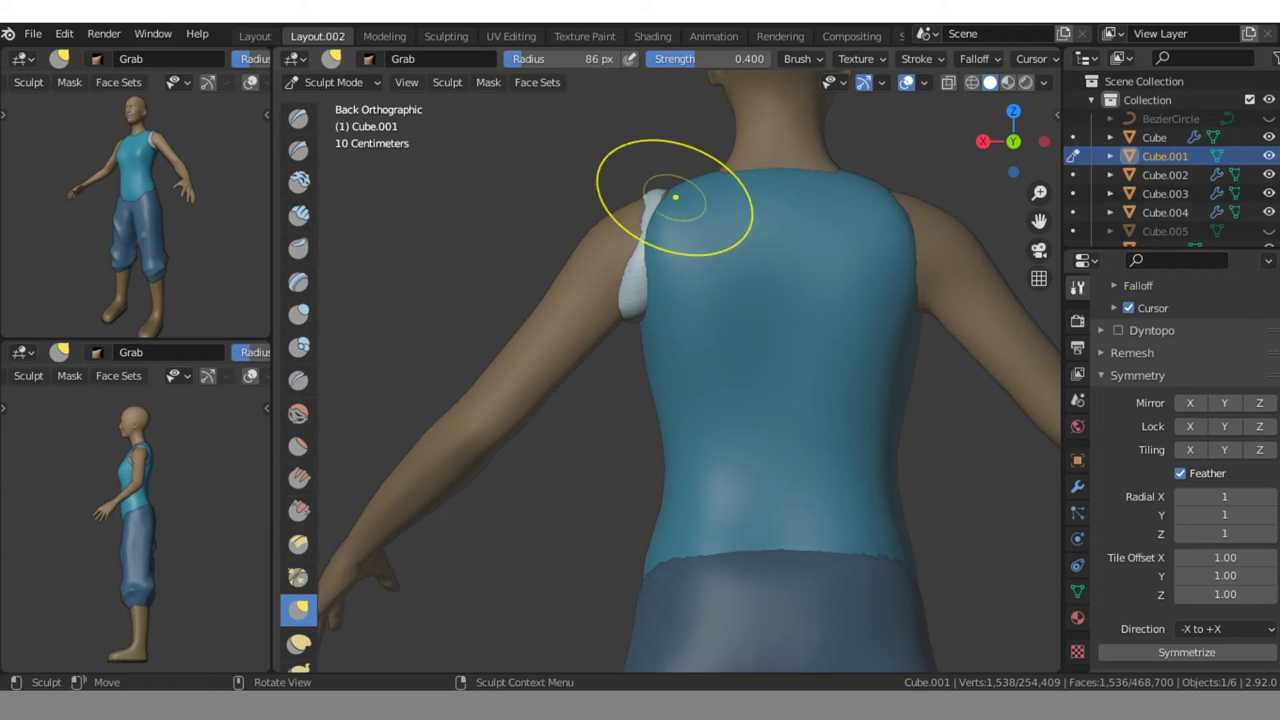
key(KP_1)
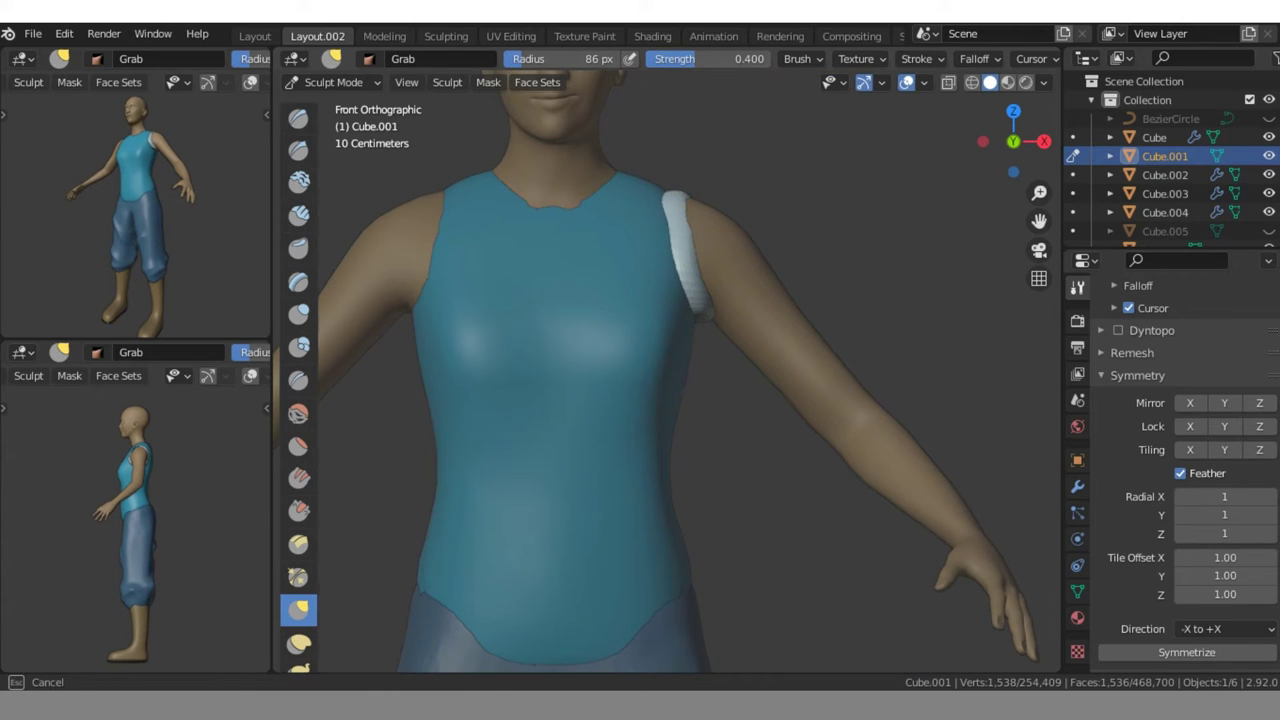
key(KP_3)
key(KP_1)
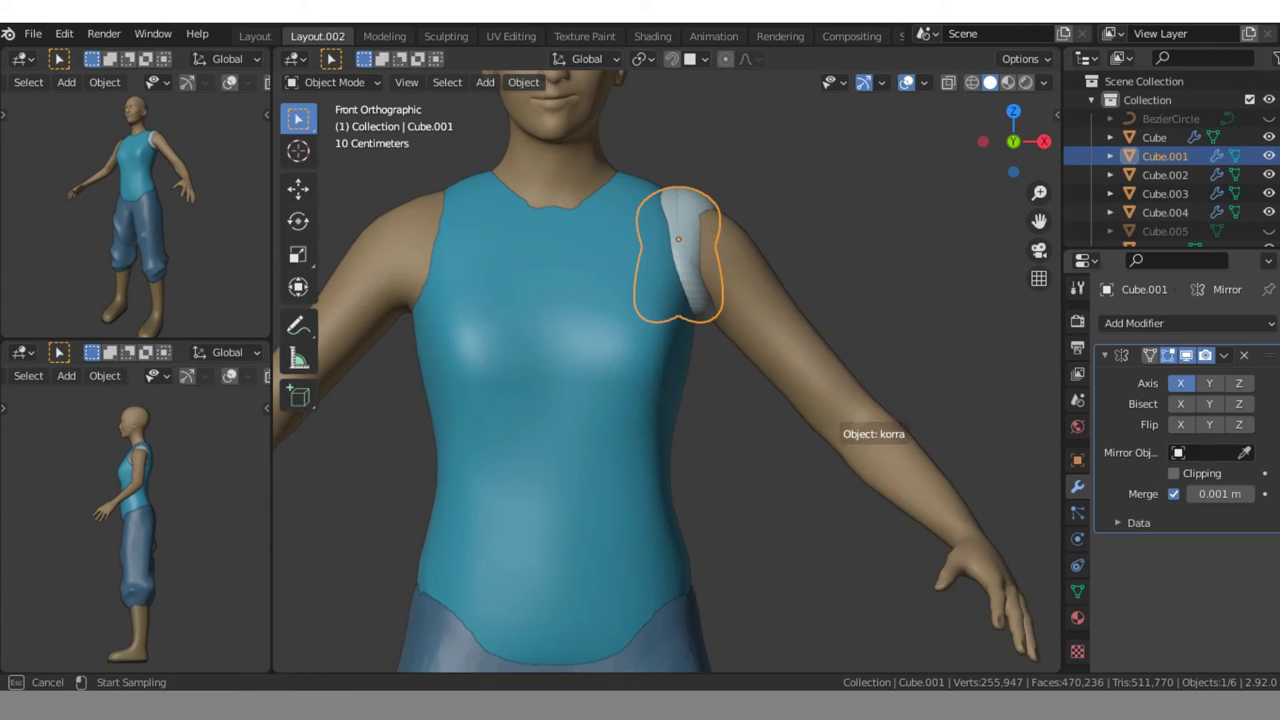
- Select the small square plane at the waist, then try and undo a Shrinkwrap modifier
scroll(666, 380, down, 4)
middle_drag(666, 400, 694, 651)
key(KP_5)
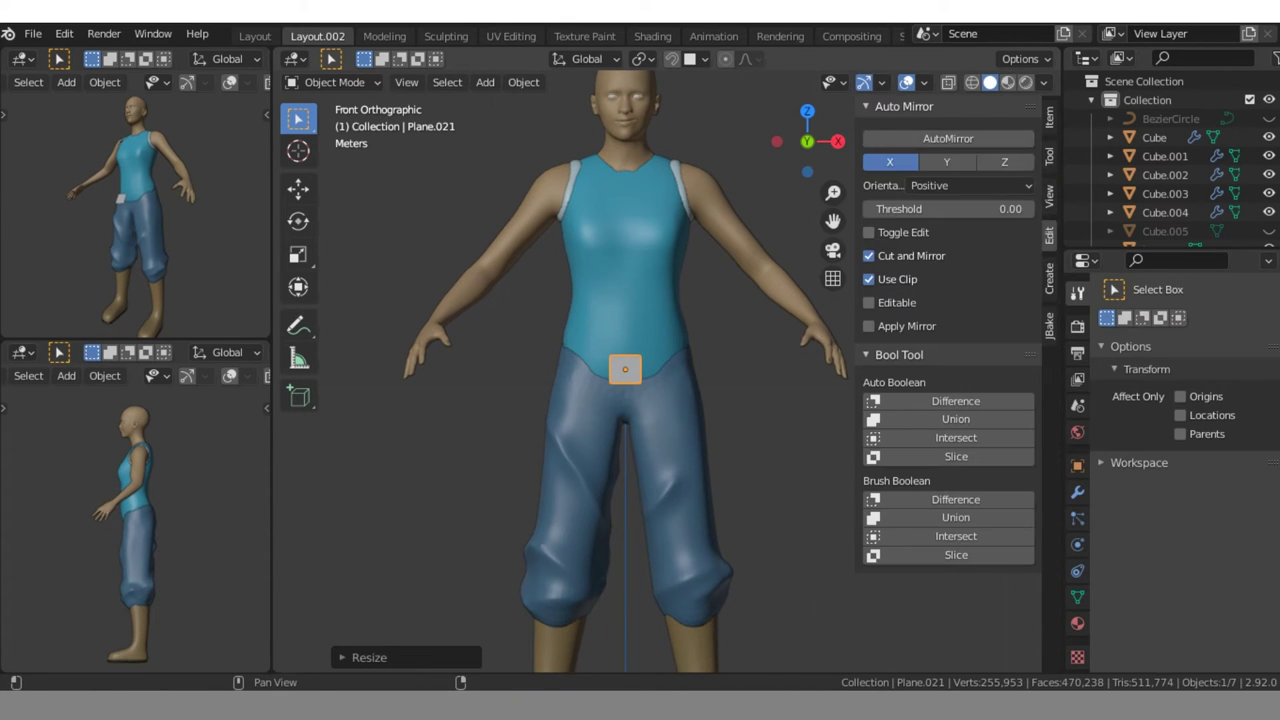
key(n)
click(1077, 486)
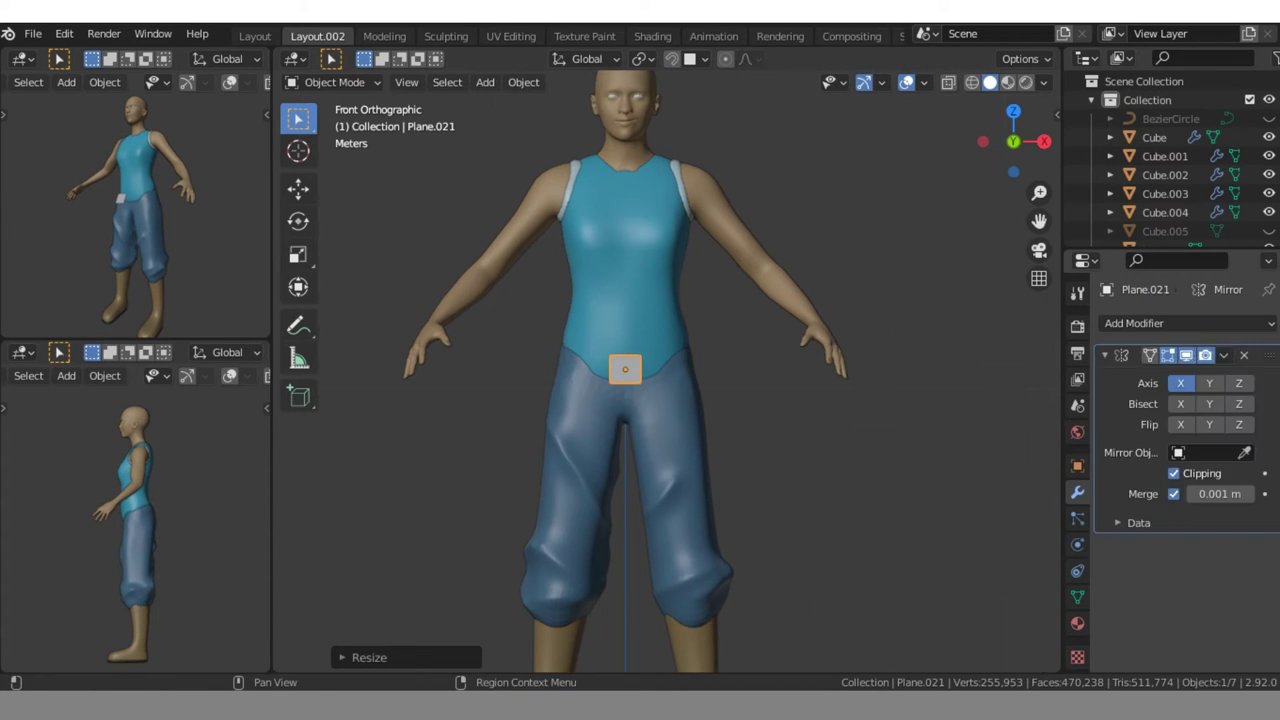
click(1185, 323)
click(1055, 540)
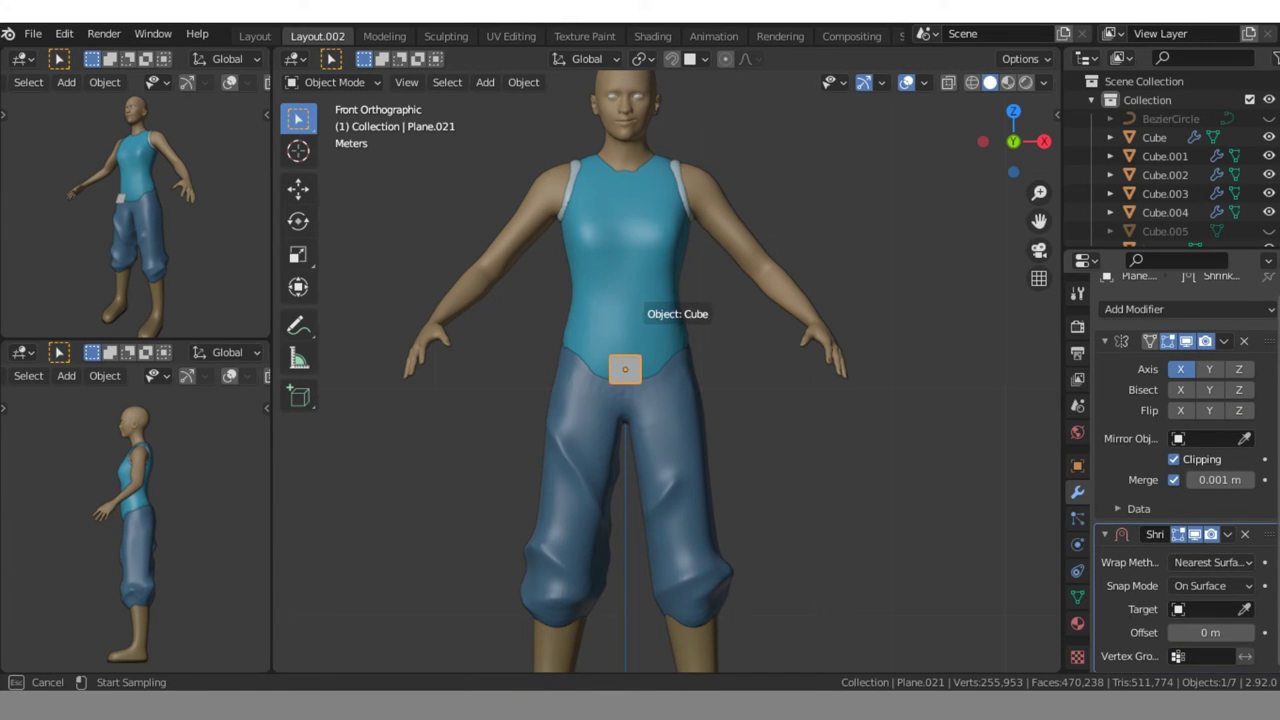
key(ctrl+z)
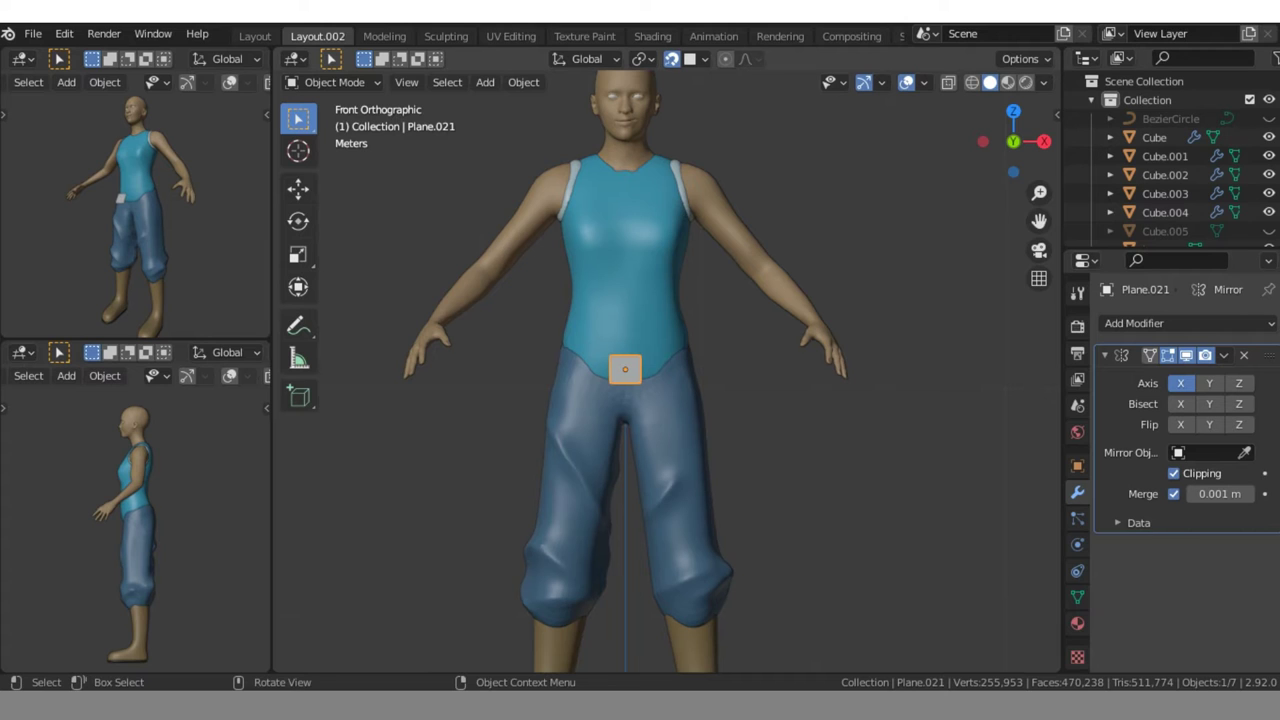
- Subdivide the plane with Ctrl+3 and extrude its lower vertex down the leg
key(ctrl+3)
key(Tab)
key(b)
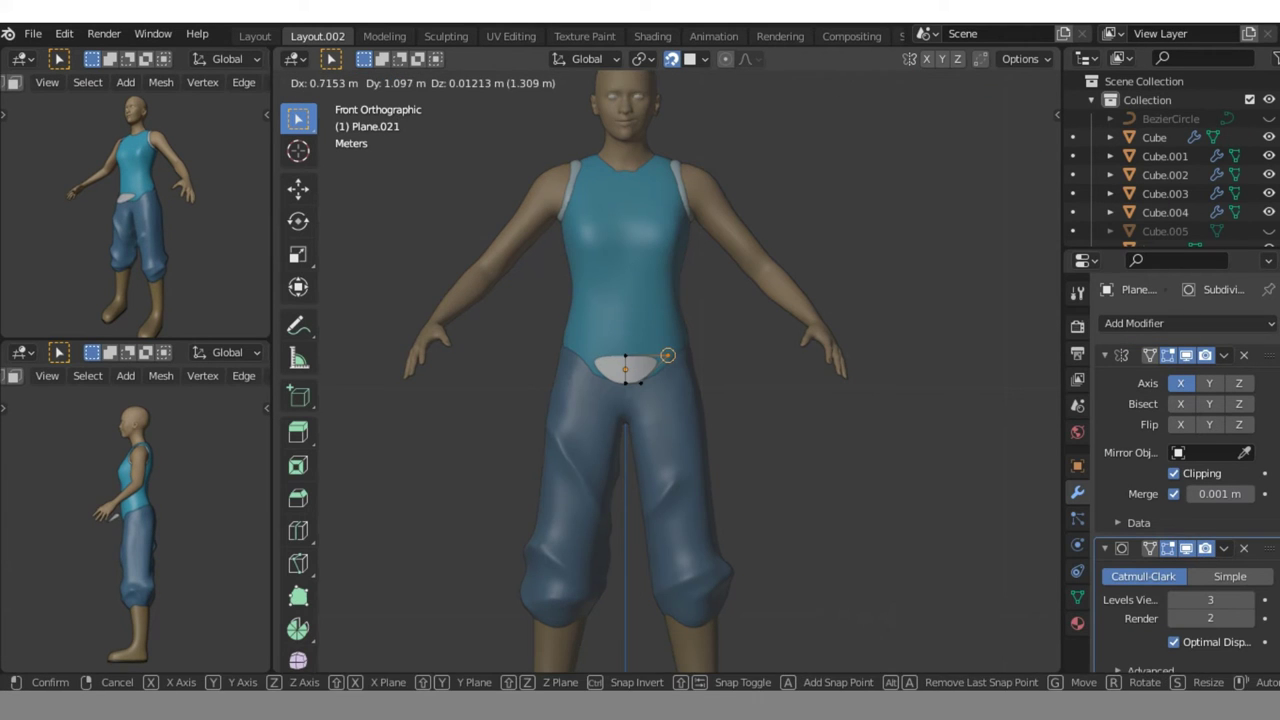
key(Return)
key(KP_3)
drag(500, 351, 589, 431)
key(e)
click(541, 353)
key(alt+z)
key(g)
click(651, 537)
- Lengthen the flap from the front view and extrude the waist edge into a new face
key(KP_1)
key(b)
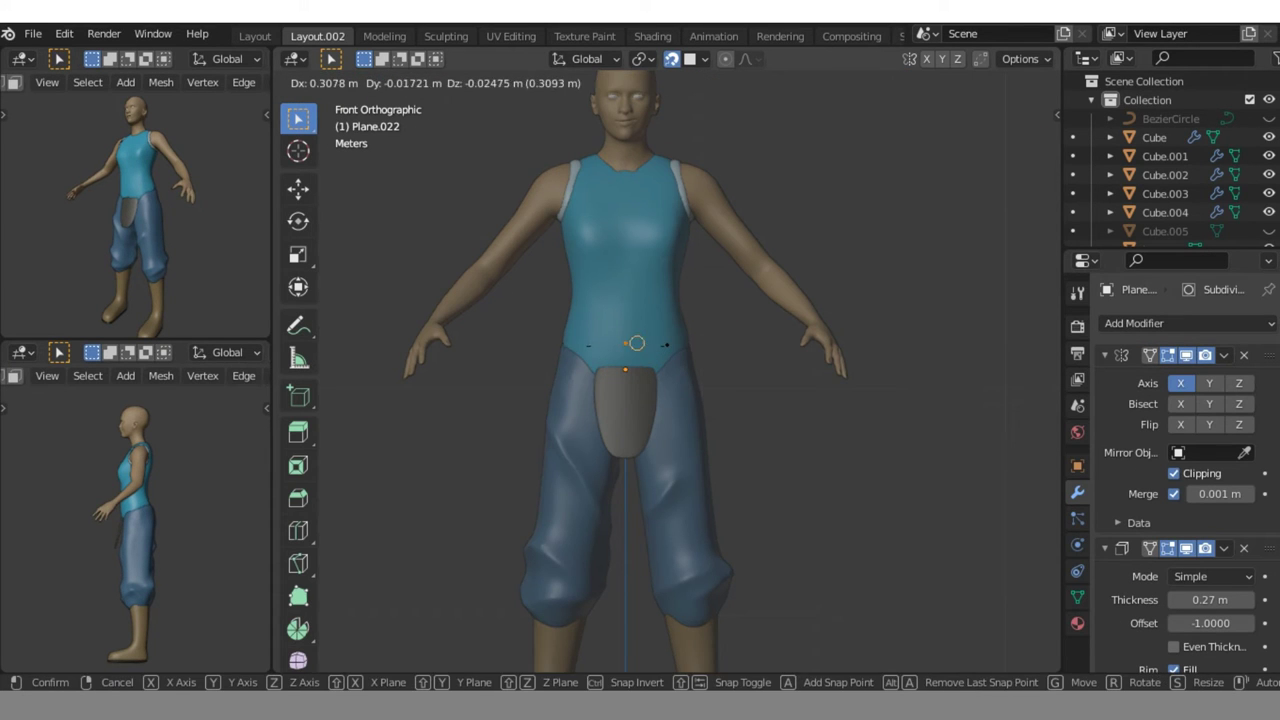
click(637, 343)
key(a)
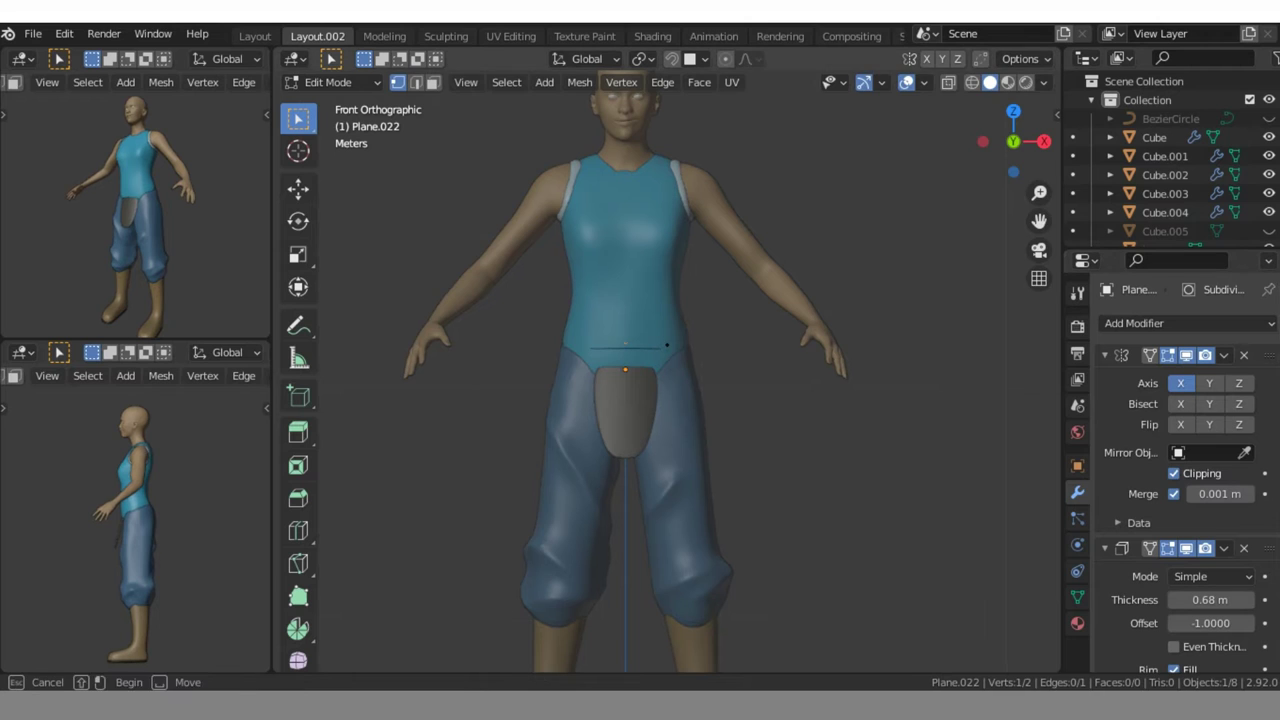
key(e)
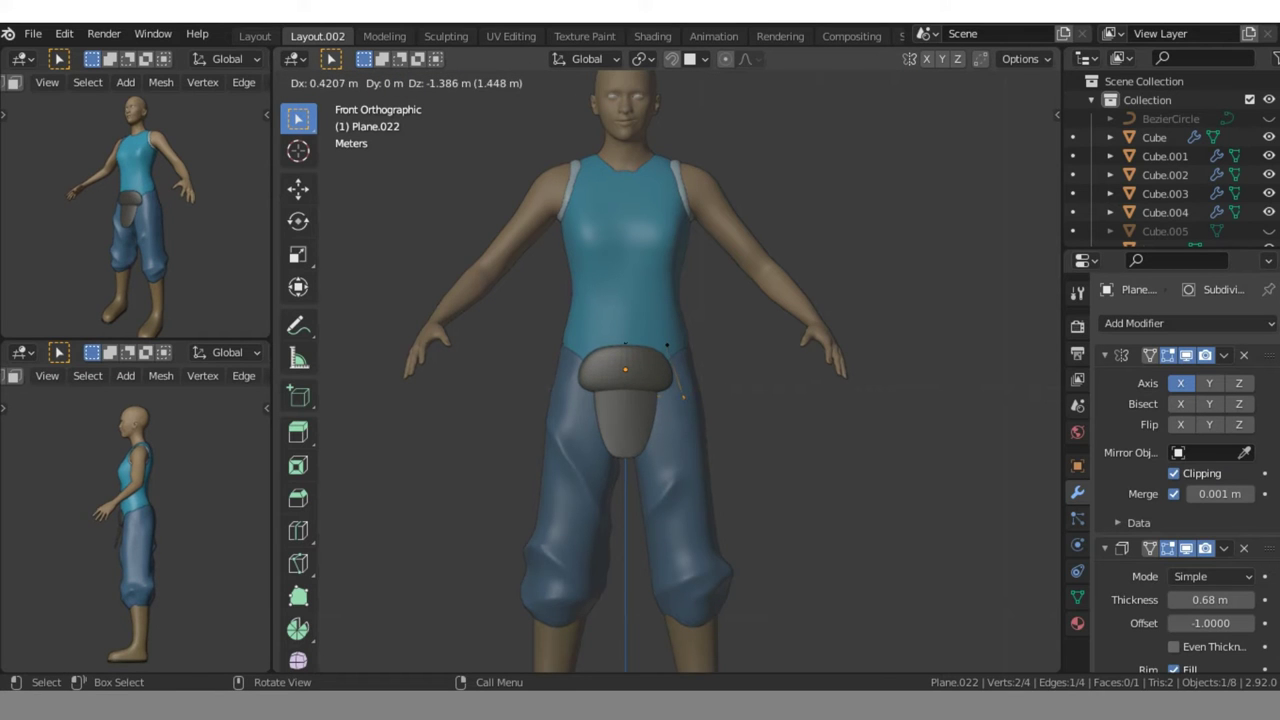
click(680, 397)
- Return to object mode and set the flap's material Base Color to brown
scroll(1180, 450, down, 5)
drag(1013, 140, 980, 145)
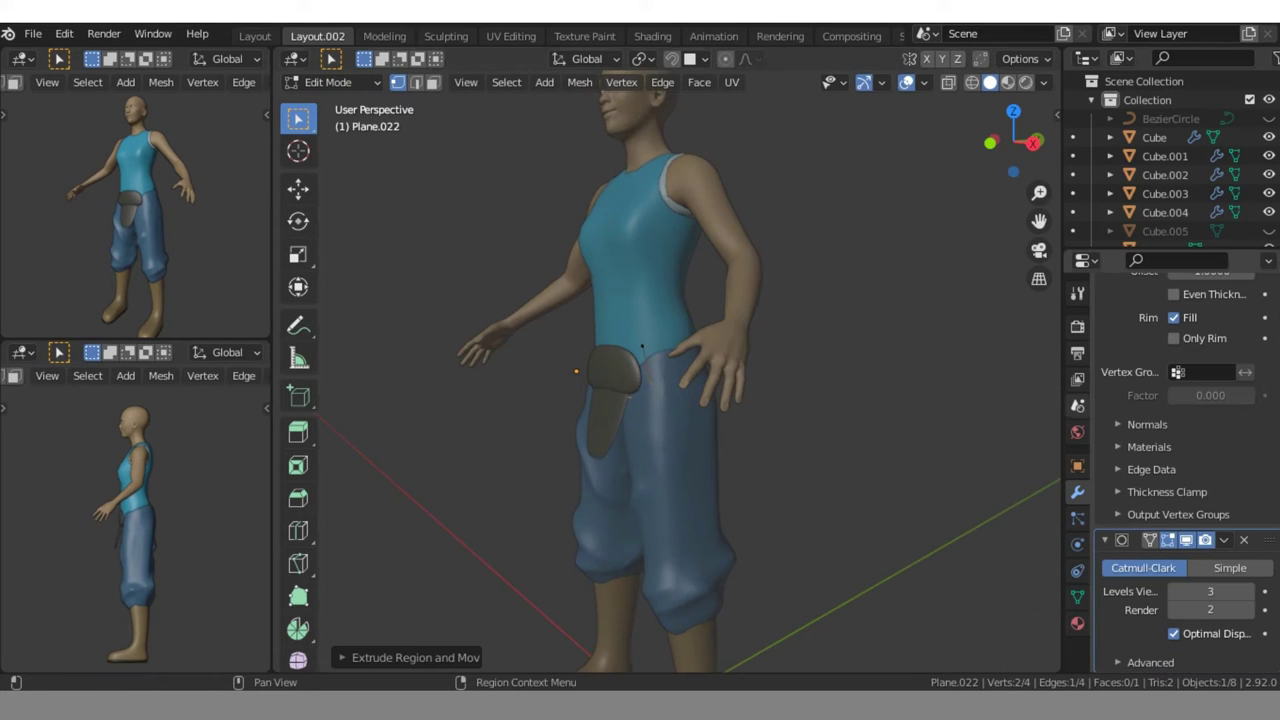
key(Tab)
click(1077, 623)
scroll(1170, 450, down, 10)
click(1212, 592)
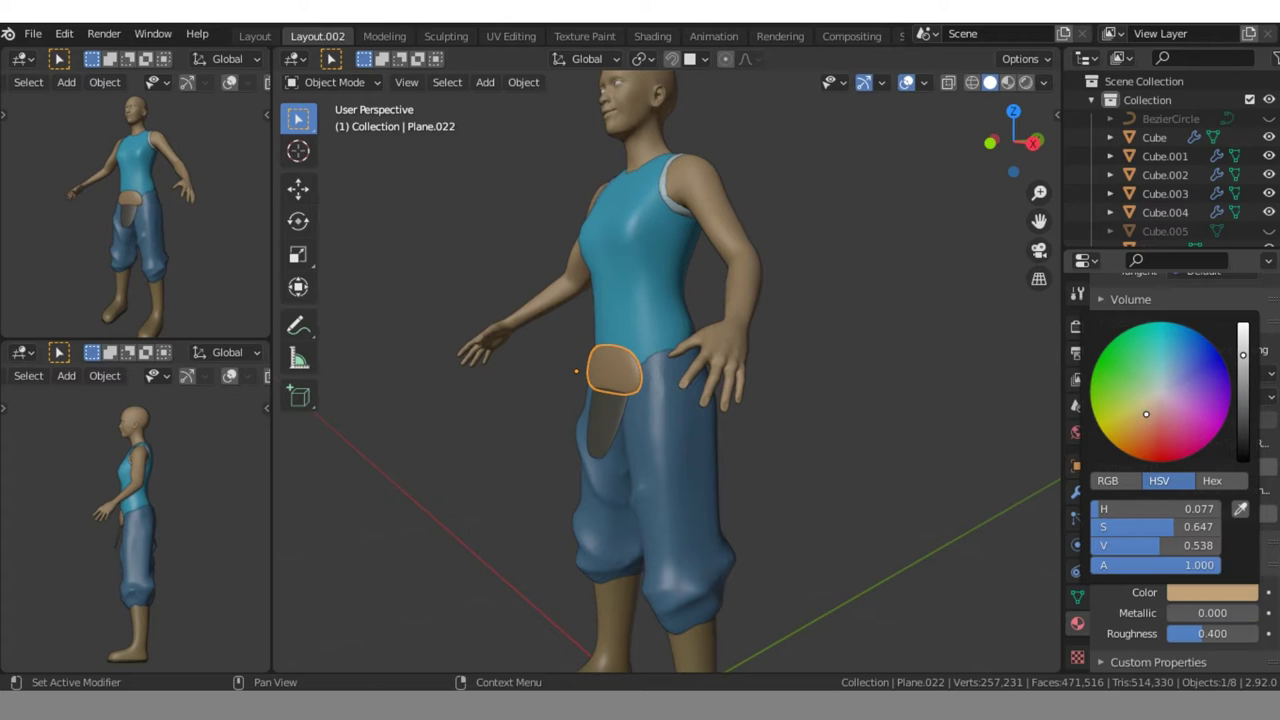
- Re-enter edit mode on the flap and uncheck Mirror Clipping in its modifier
key(Tab)
drag(658, 306, 680, 428)
click(745, 360)
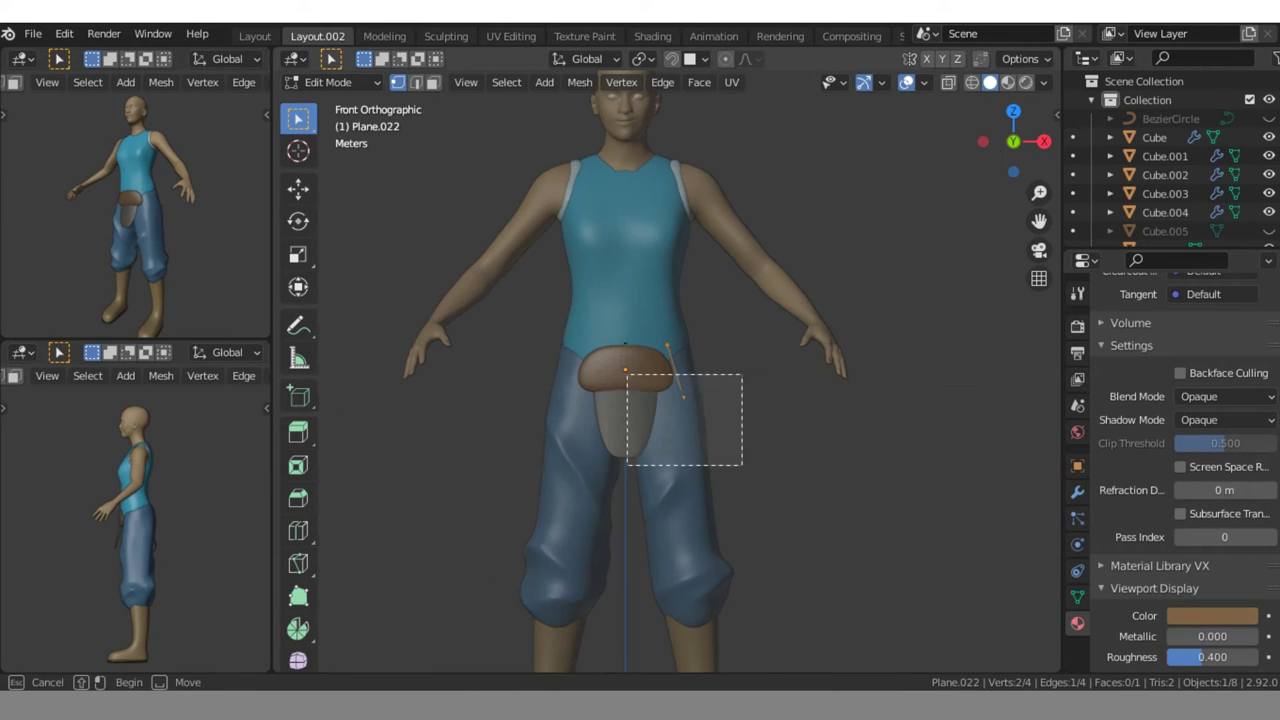
click(1077, 491)
scroll(1182, 420, up, 5)
click(1174, 453)
- Extrude a vertex outward toward the hip to widen the flap
key(e)
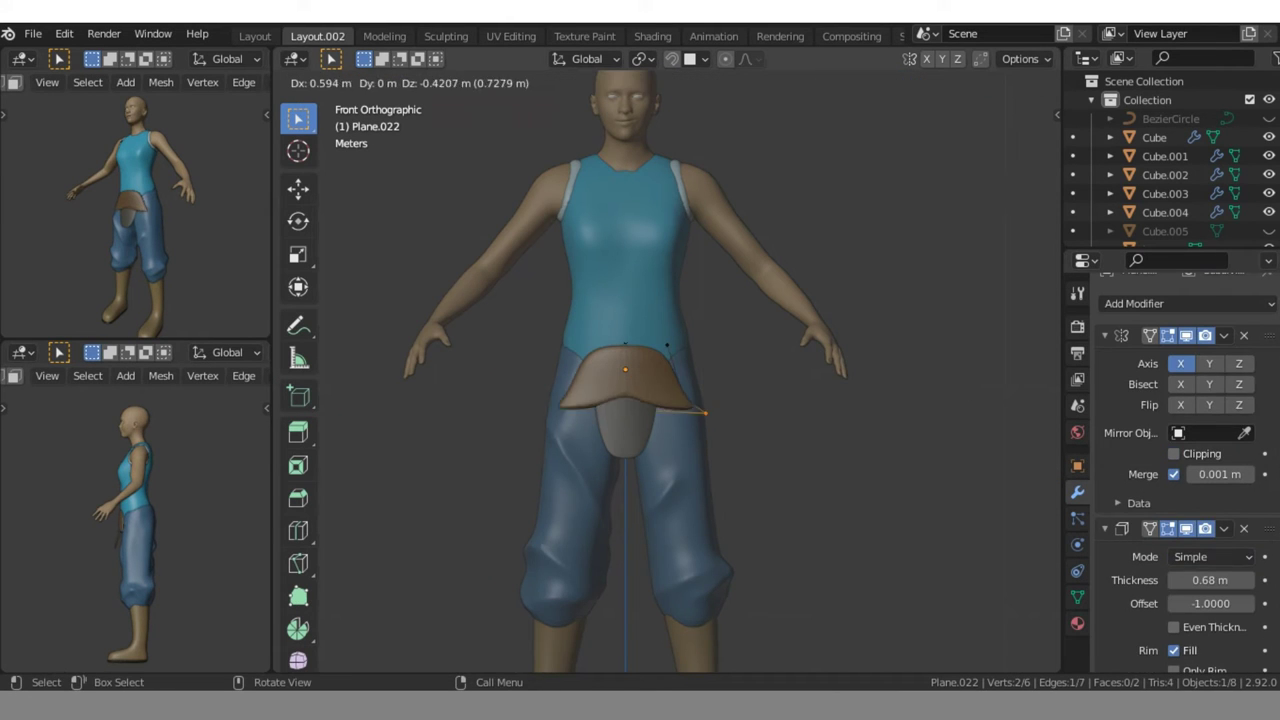
key(KP_3)
key(Escape)
key(KP_1)
key(Tab)
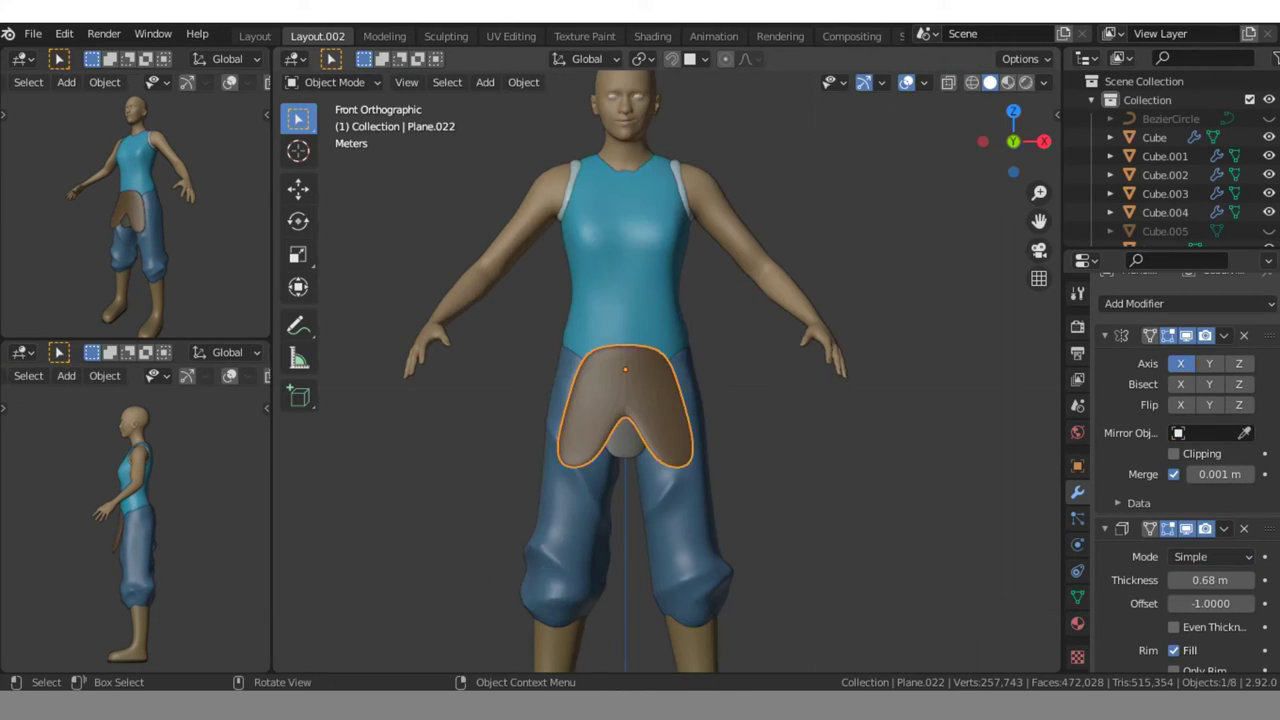
key(Tab)
- Box-select the flap's side edge and extrude it repeatedly around the hip toward the back
middle_drag(640, 400, 700, 410)
key(b)
drag(656, 320, 702, 418)
key(e)
click(650, 400)
middle_drag(650, 400, 560, 400)
key(e)
click(636, 390)
middle_drag(636, 390, 520, 390)
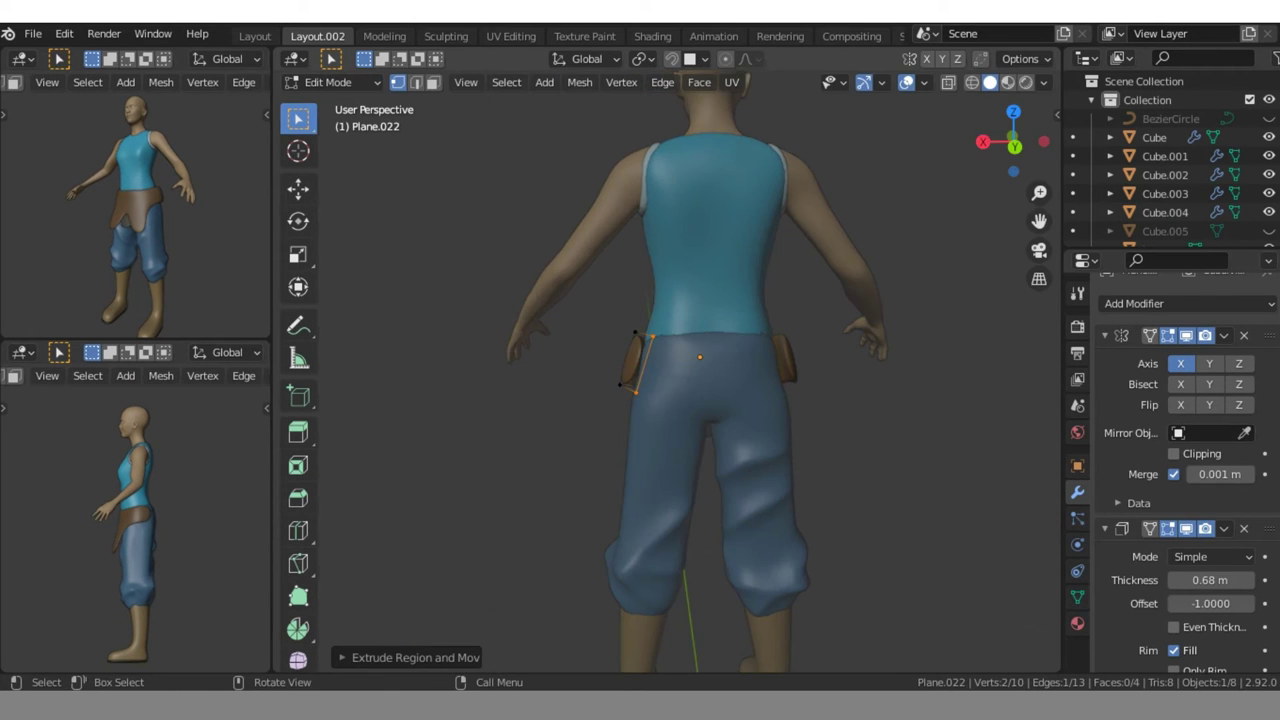
mouse_move(636, 390)
middle_down()
mouse_move(678, 425)
mouse_move(660, 390)
mouse_move(700, 390)
middle_up()
key(e)
click(634, 393)
- Extrude further belt band sections across the back, undoing one bad extrusion
key(e)
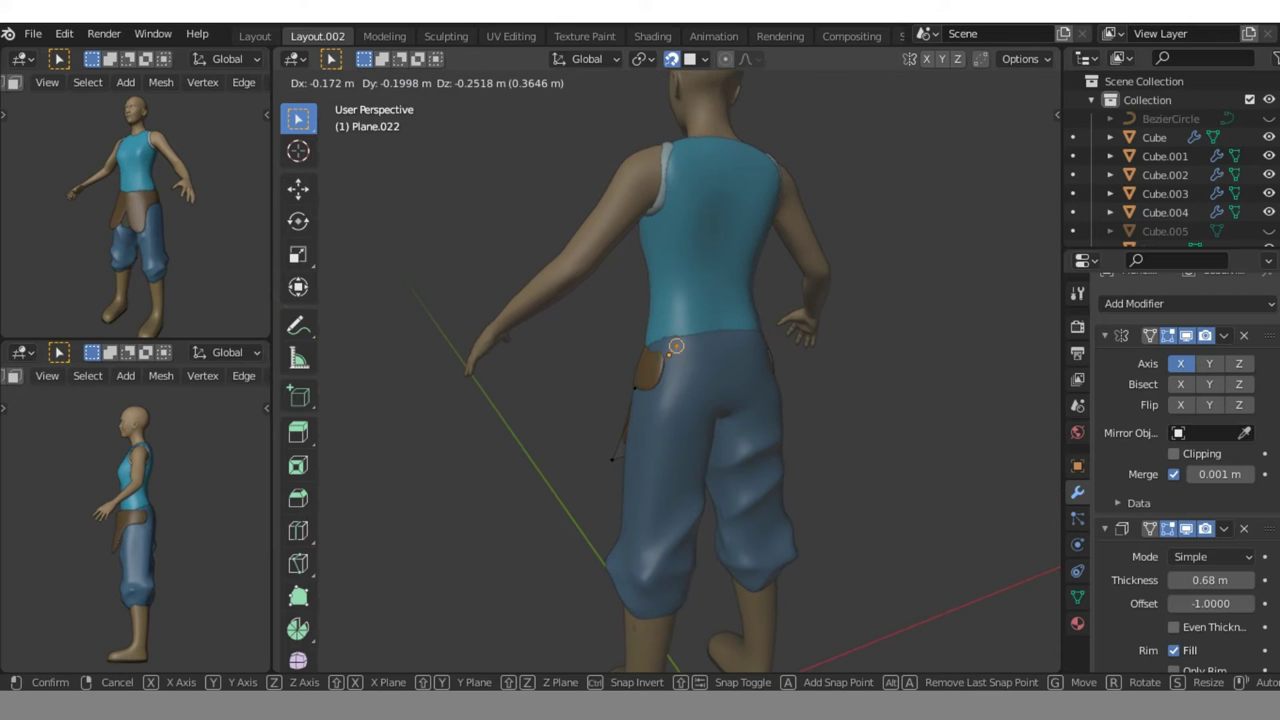
click(674, 337)
middle_drag(674, 337, 669, 379)
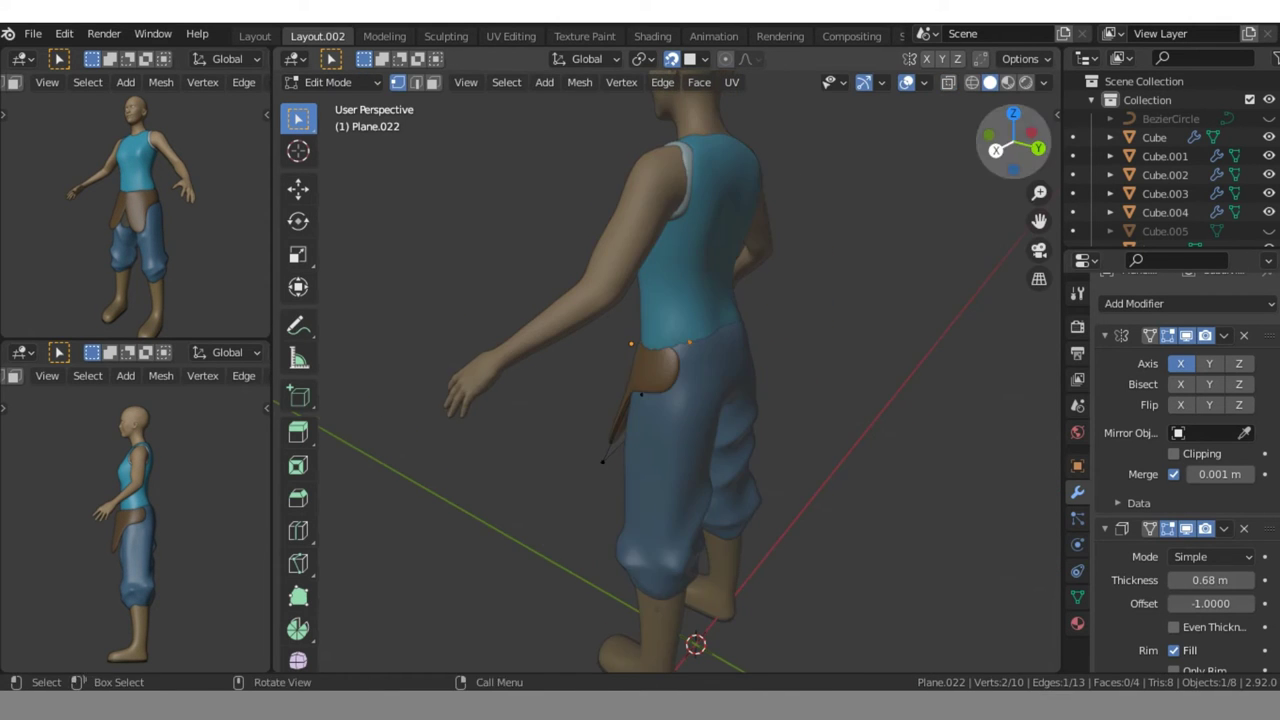
key(e)
click(684, 326)
key(e)
mouse_move(684, 326)
middle_down()
mouse_move(696, 343)
mouse_move(640, 350)
mouse_move(700, 345)
middle_up()
key(Escape)
key(ctrl+z)
key(e)
- Finish the belt band and, from the front view, extrude the flap's lower edge
key(Escape)
key(Tab)
key(KP_1)
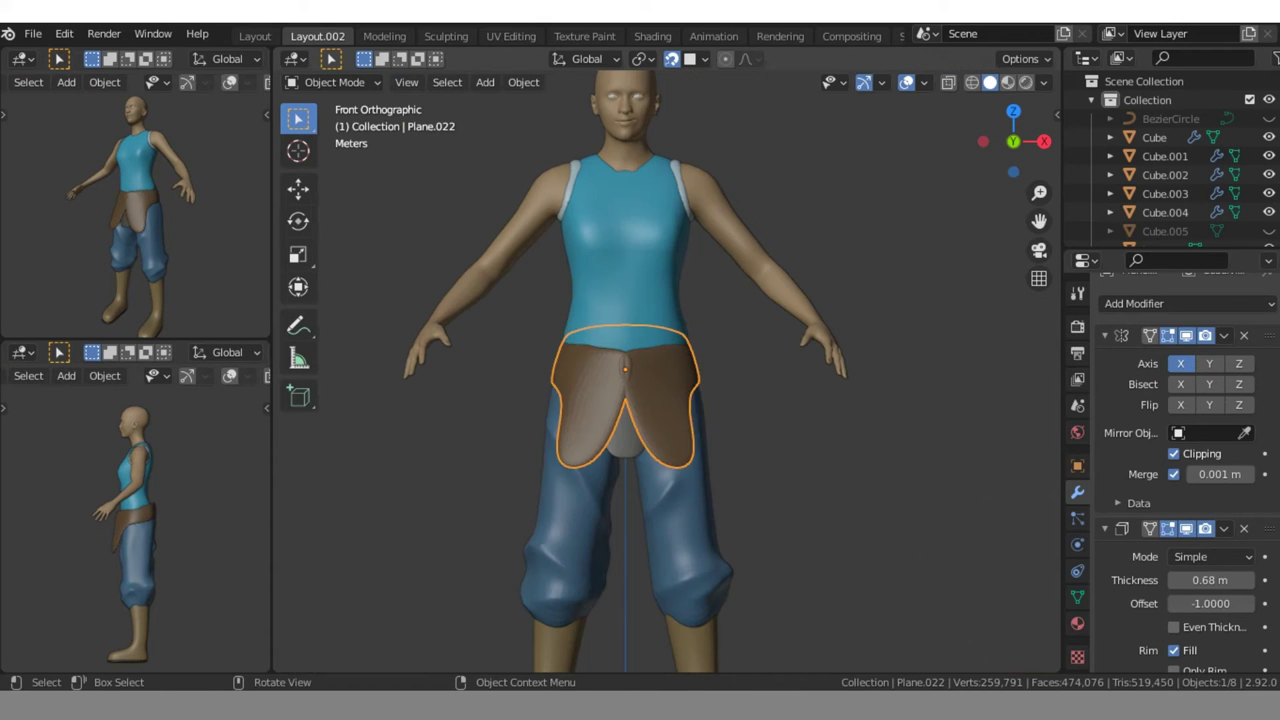
key(Tab)
key(e)
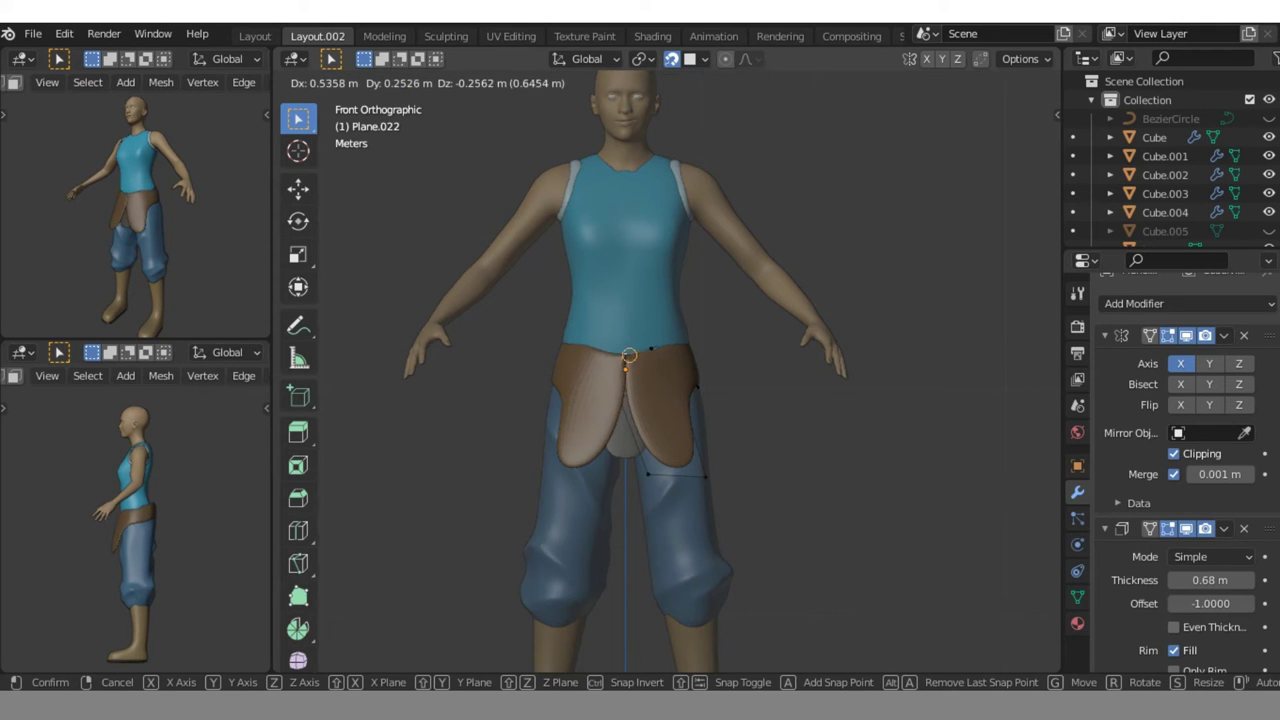
key(Escape)
- Move flap vertices, merge the overlapping ones, and extrude the bottom edge downward
key(alt+z)
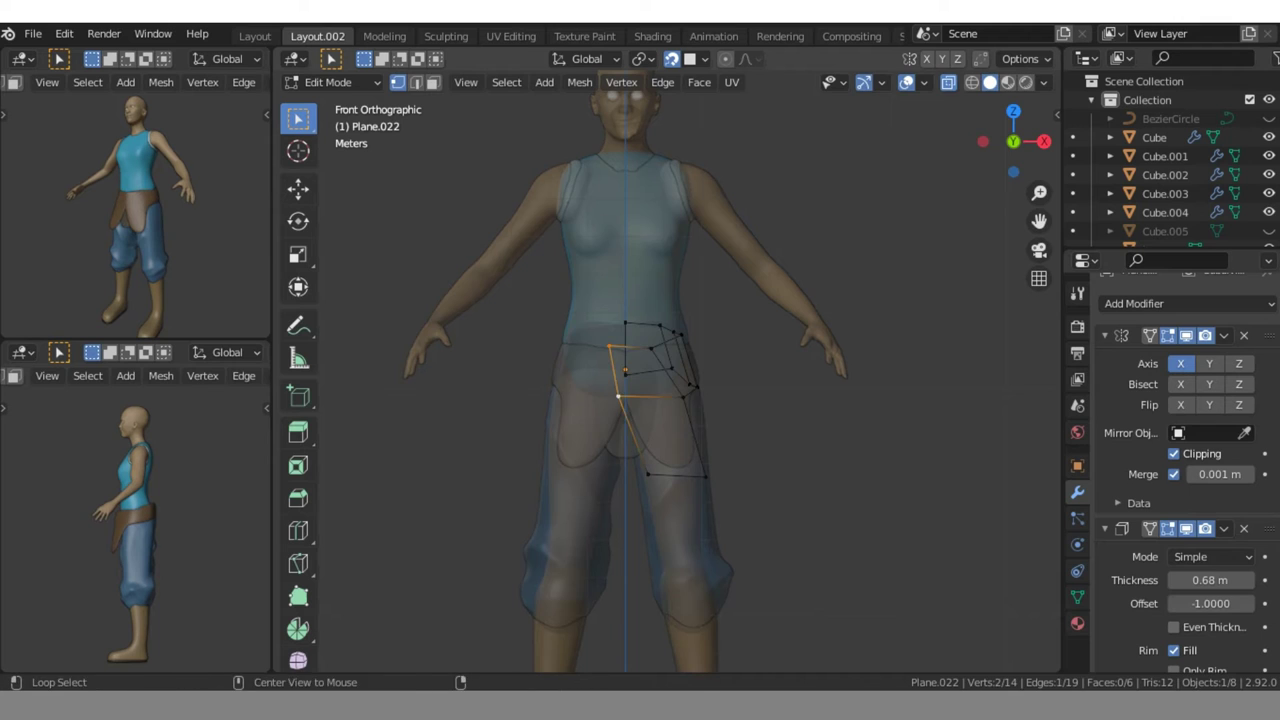
key(alt+z)
key(g)
click(650, 393)
middle_drag(650, 393, 600, 450)
key(g)
click(651, 491)
key(m)
click(651, 491)
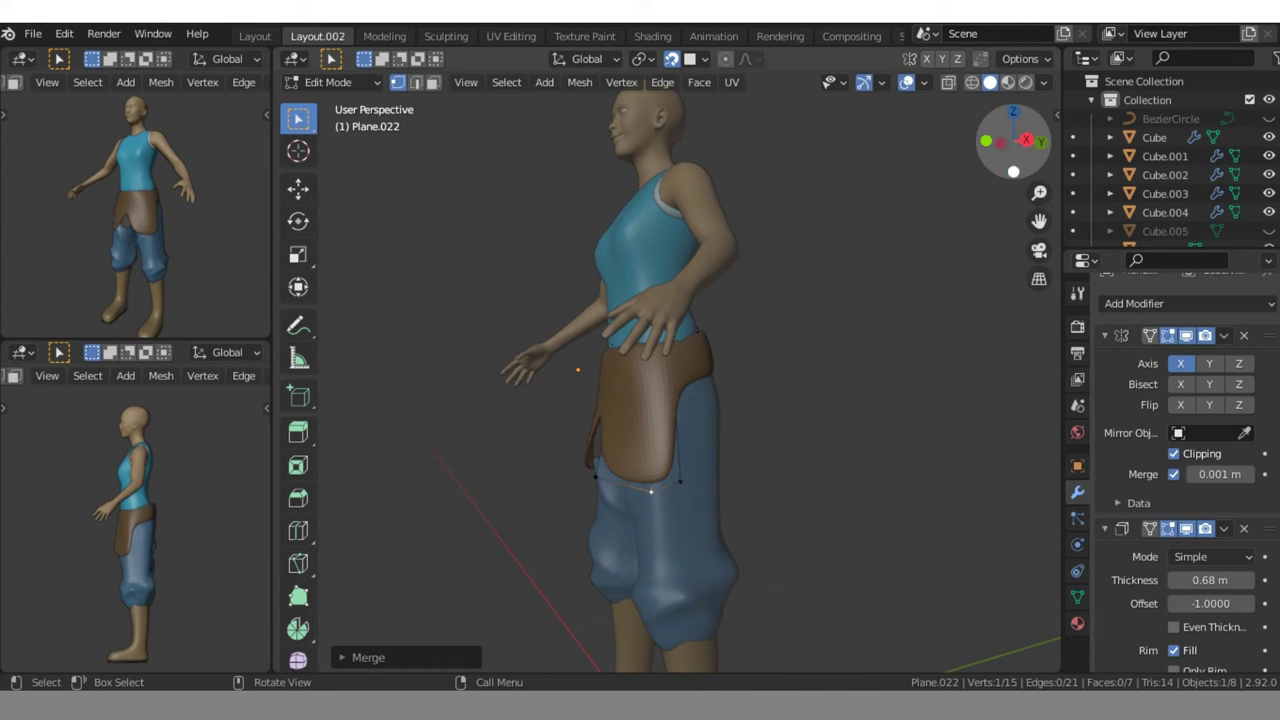
middle_drag(651, 491, 560, 490)
key(e)
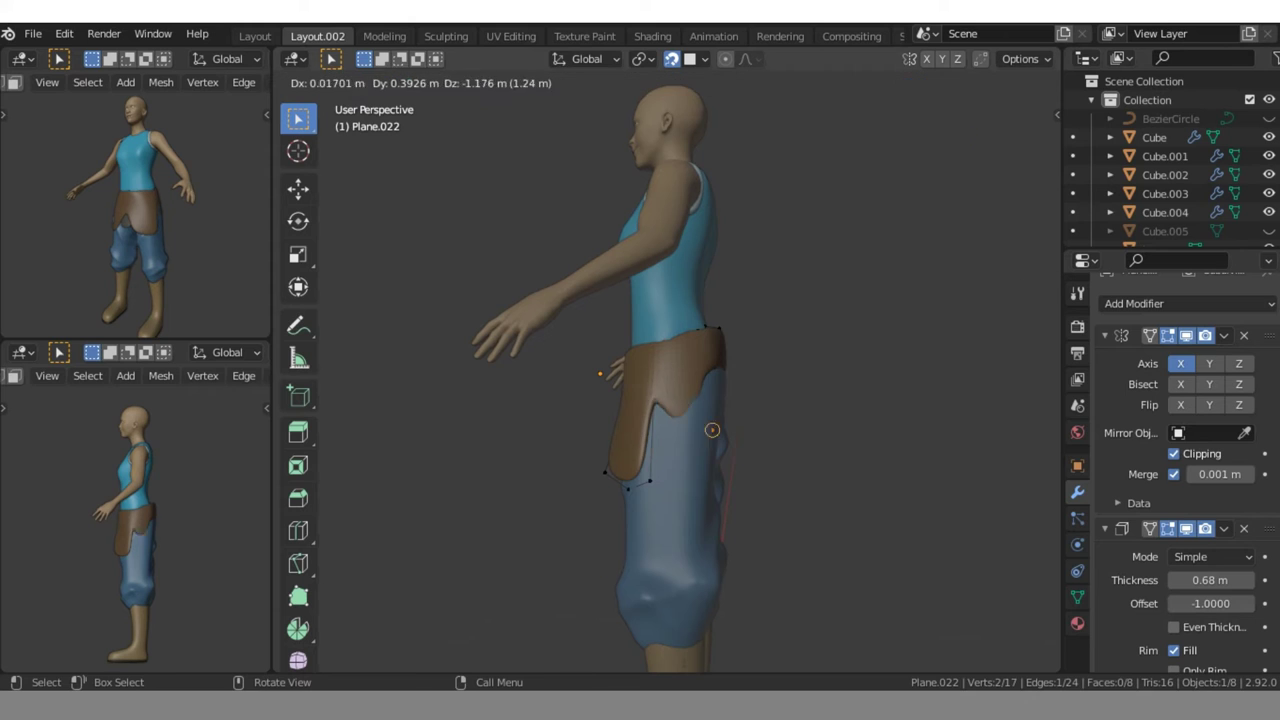
click(651, 458)
- Extrude and merge more flap vertices, turn off snapping, and pull a vertex into place
middle_drag(640, 380, 700, 380)
key(alt+z)
key(alt+z)
key(e)
key(Return)
- Grab the remaining flap vertices into a rounded two-lobe outline from the front
key(alt+z)
key(alt+z)
key(m)
middle_drag(650, 400, 700, 400)
key(shift+Tab)
key(g)
click(623, 466)
middle_drag(623, 466, 631, 490)
key(alt+z)
key(alt+z)
key(g)
key(Return)
key(g)
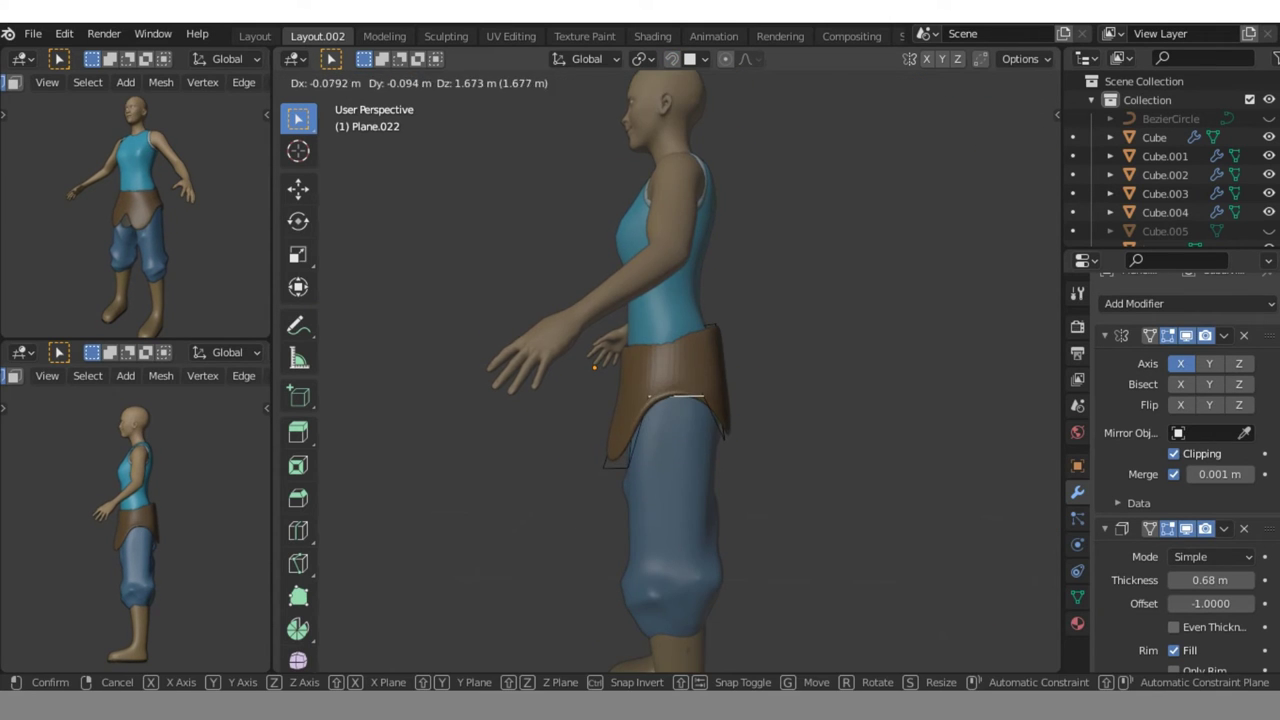
key(Return)
key(KP_1)
key(g)
key(Return)
- Add an edge loop across the flap, then undo it
key(alt+z)
key(alt+z)
key(ctrl+r)
click(655, 425)
key(ctrl+z)
key(Tab)
- Select the strip along the flap's top and separate it into its own object, Plane.023
key(Tab)
key(alt+z)
drag(571, 300, 686, 357)
key(alt+z)
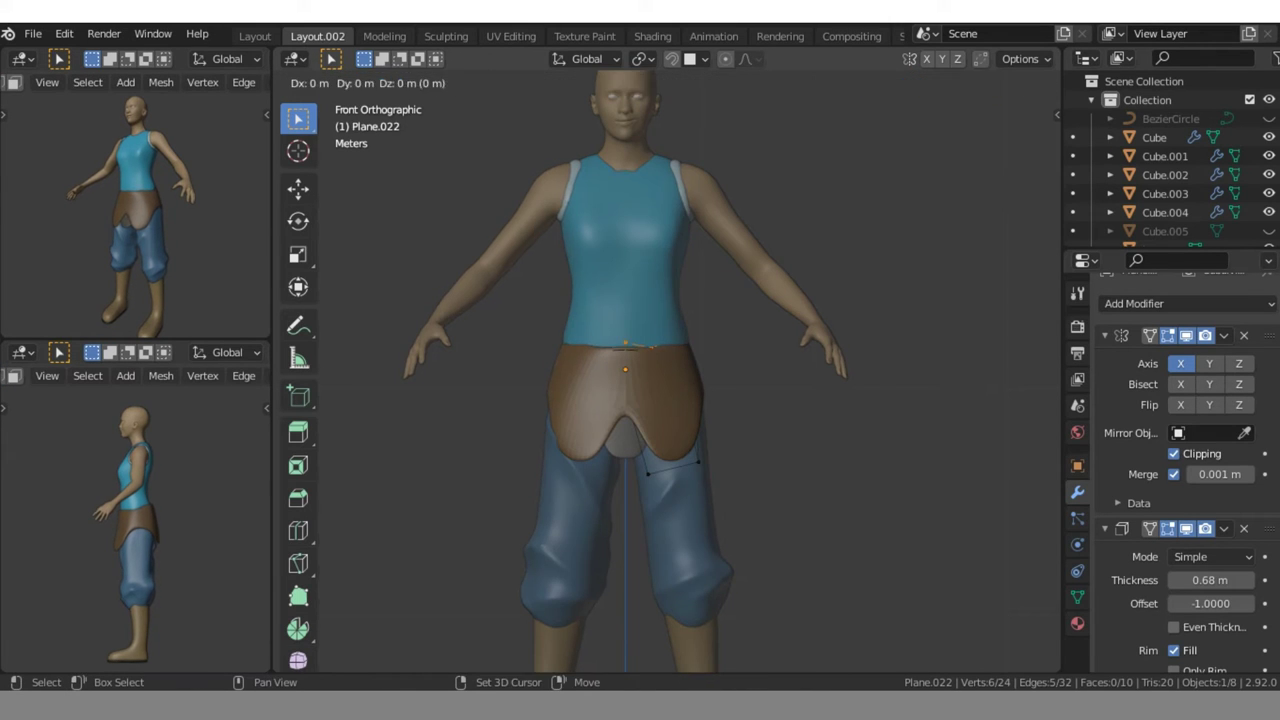
key(p)
key(Return)
key(Tab)
key(s)
key(Escape)
key(Tab)
- Scale and reposition the waist strip into a wider blue belt
key(g)
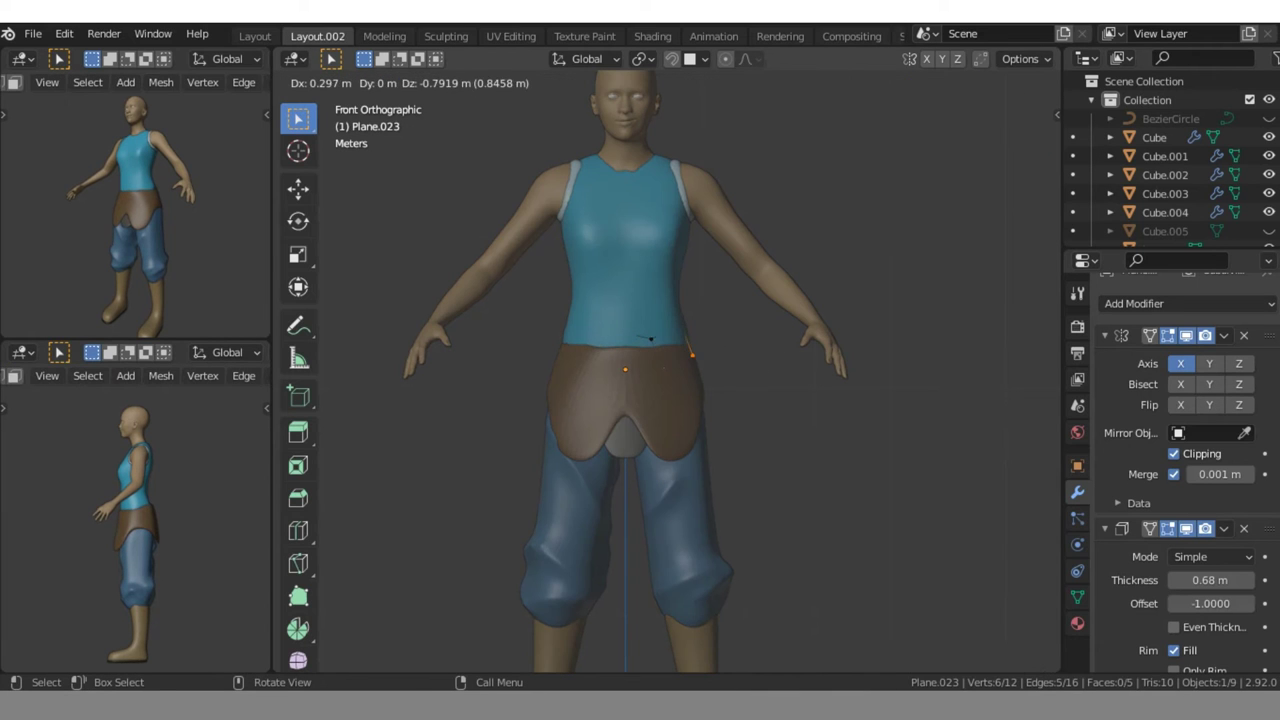
click(651, 338)
key(s)
click(815, 380)
key(alt+z)
drag(585, 285, 714, 337)
key(alt+z)
key(s)
click(815, 370)
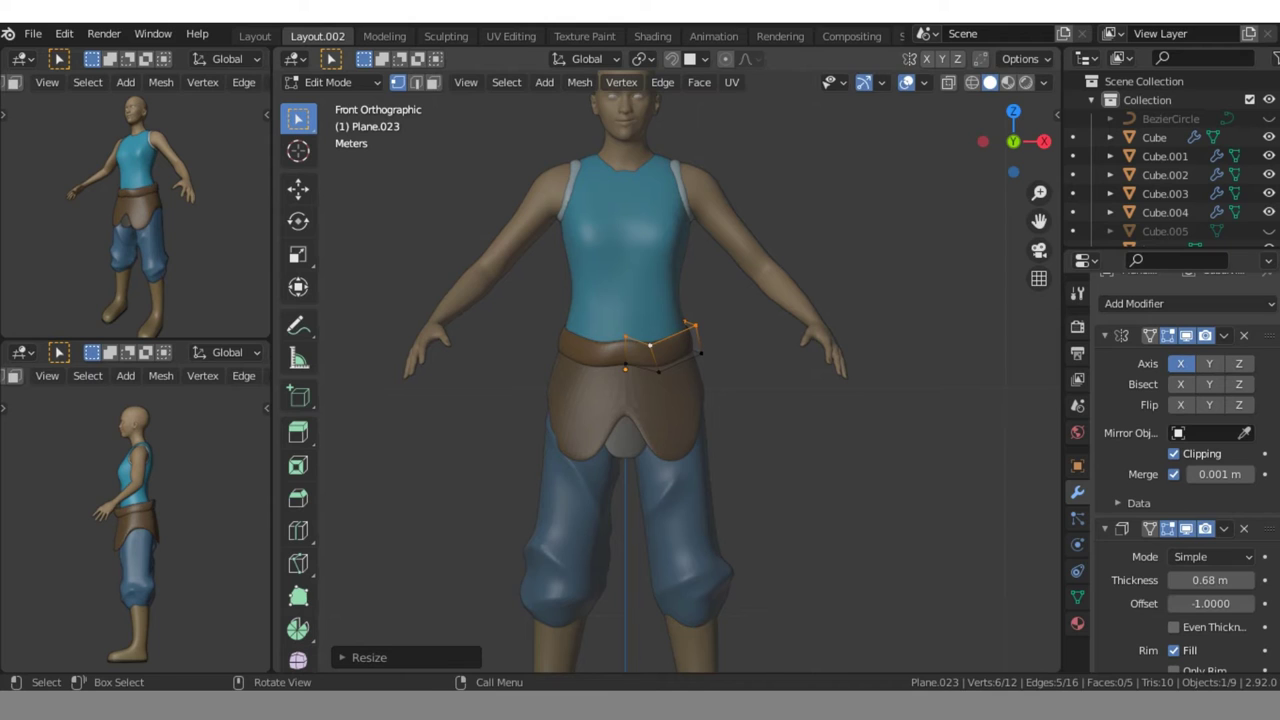
key(g)
click(656, 336)
key(Tab)
- Add a cylinder and raise it along Z to waist height
drag(1013, 141, 1030, 150)
key(shift+a)
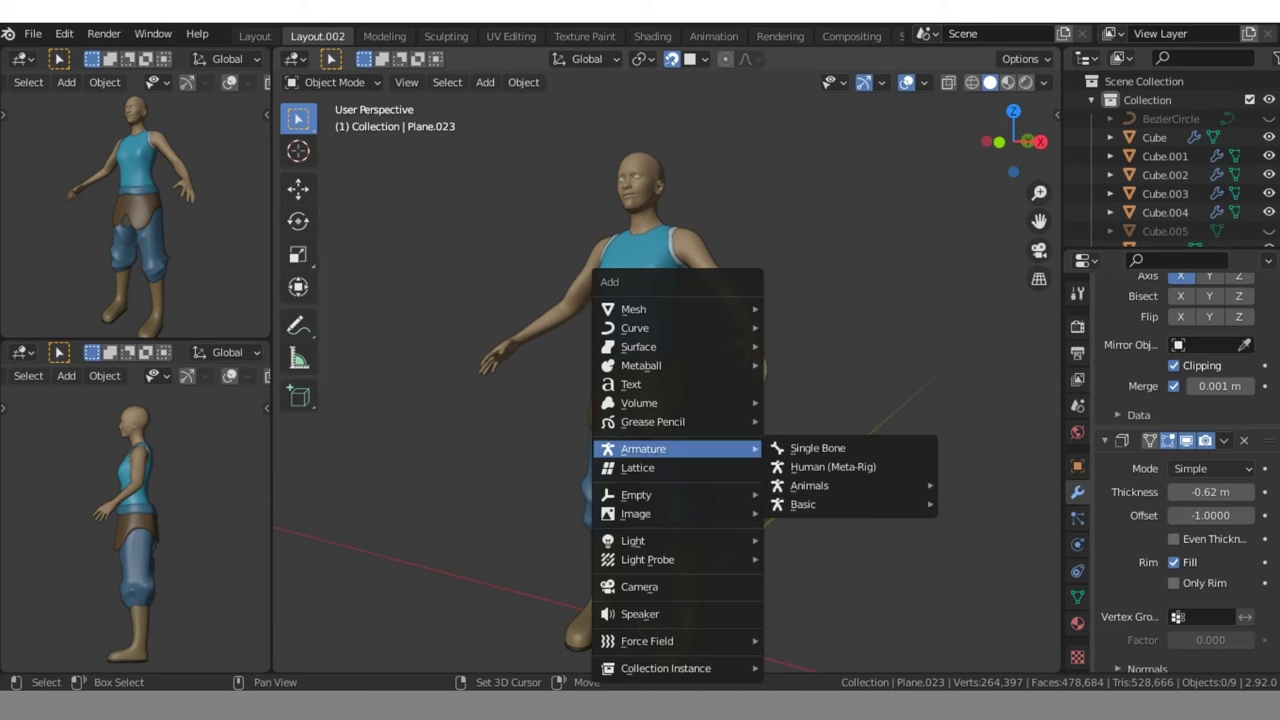
mouse_move(634, 309)
click(810, 402)
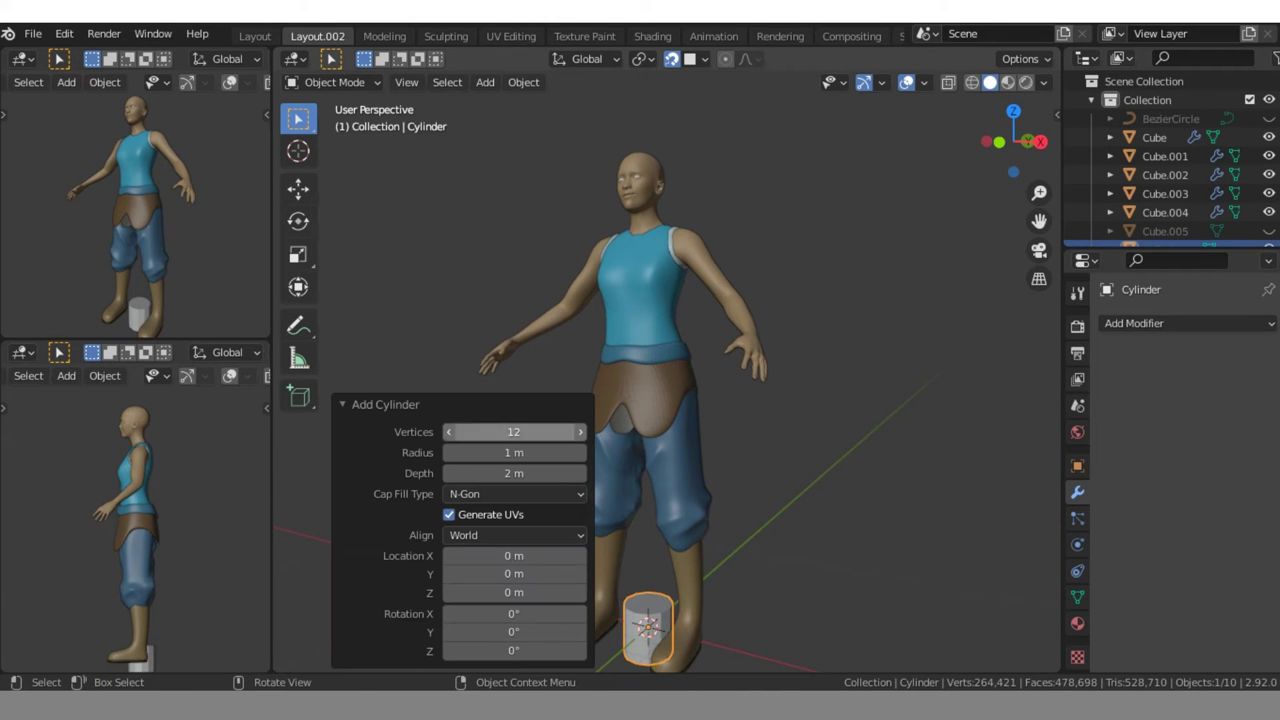
key(g)
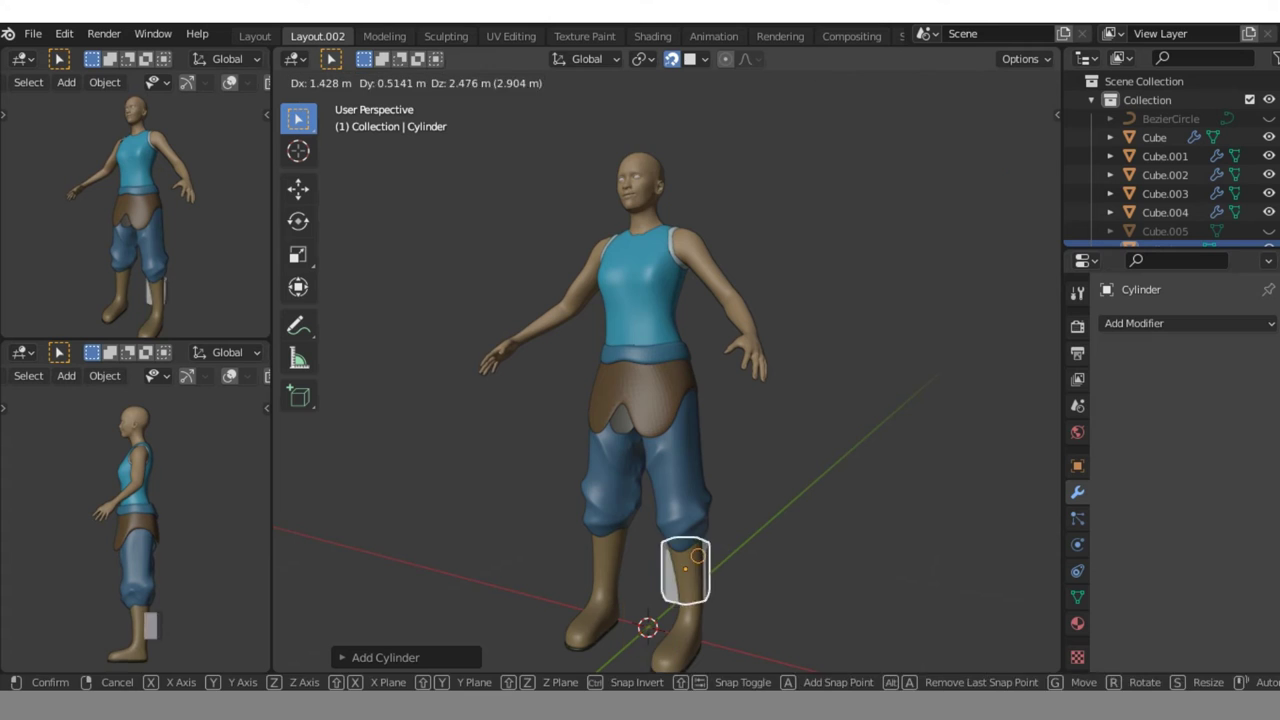
key(z)
key(Return)
- Move the cylinder forward along Y to the front of the belt
key(KP_3)
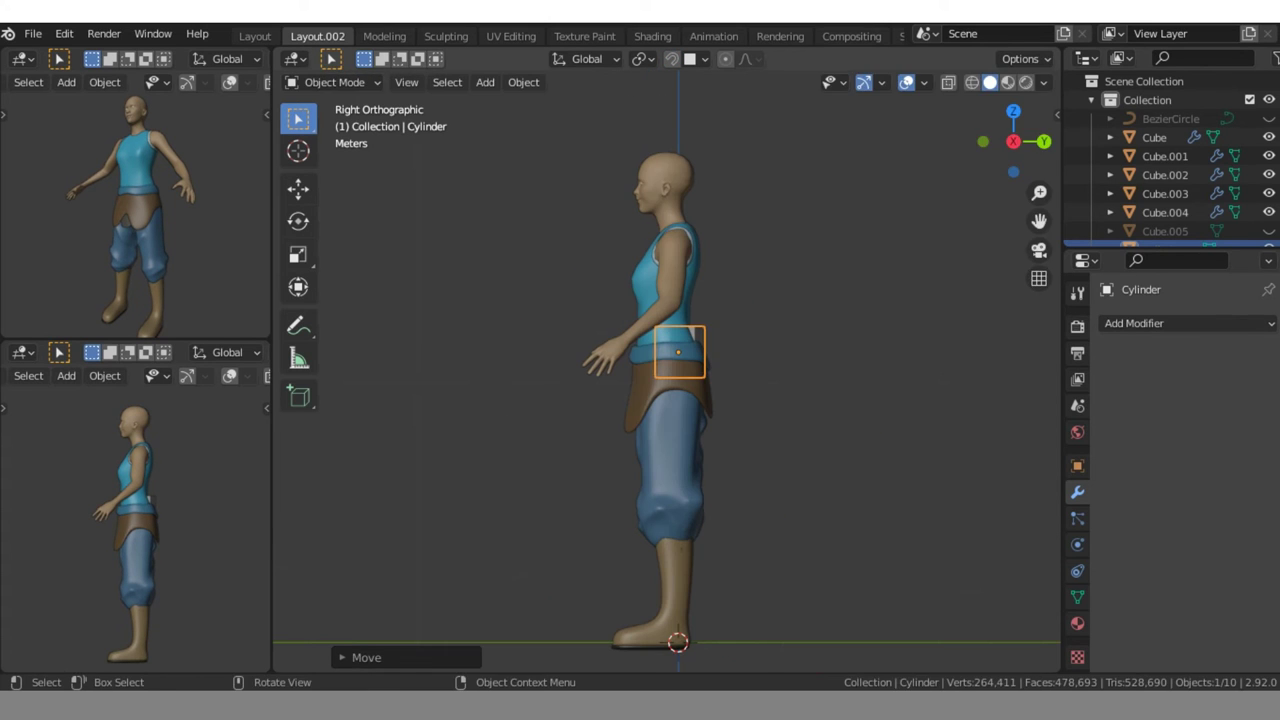
key(g)
key(y)
key(Return)
key(KP_1)
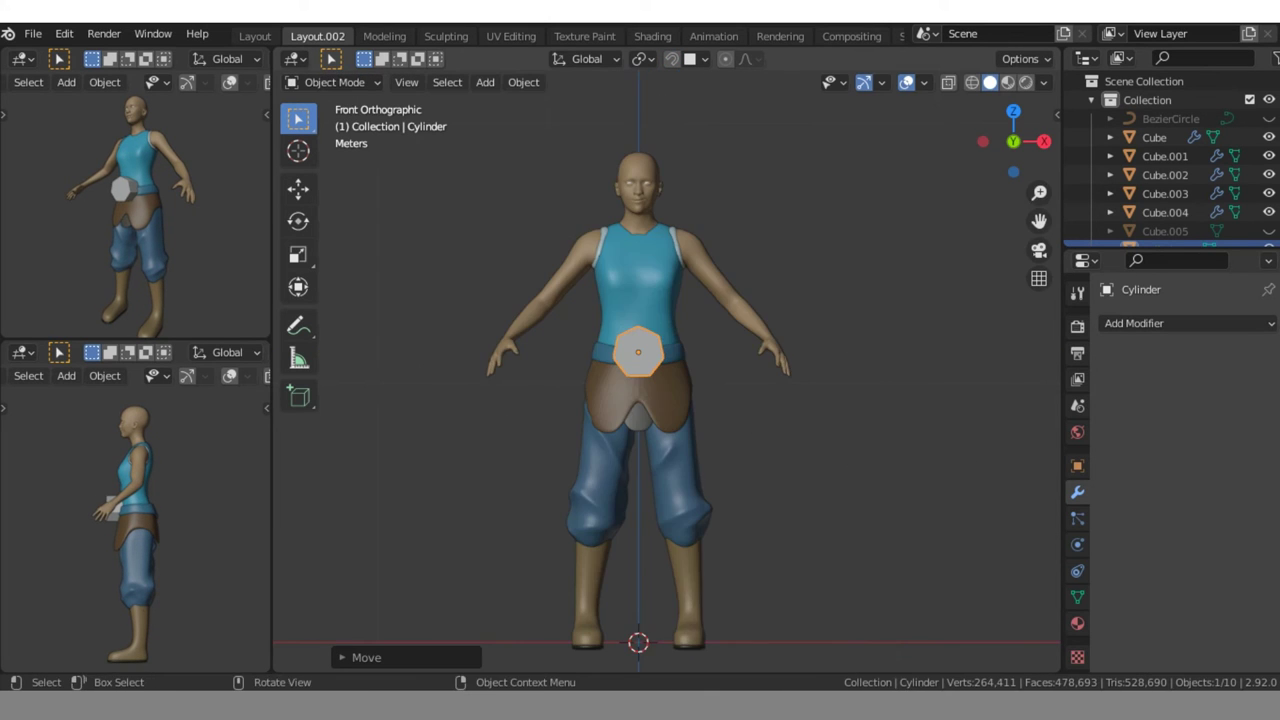
scroll(600, 359, up, 5)
scroll(600, 359, up, 2)
click(523, 82)
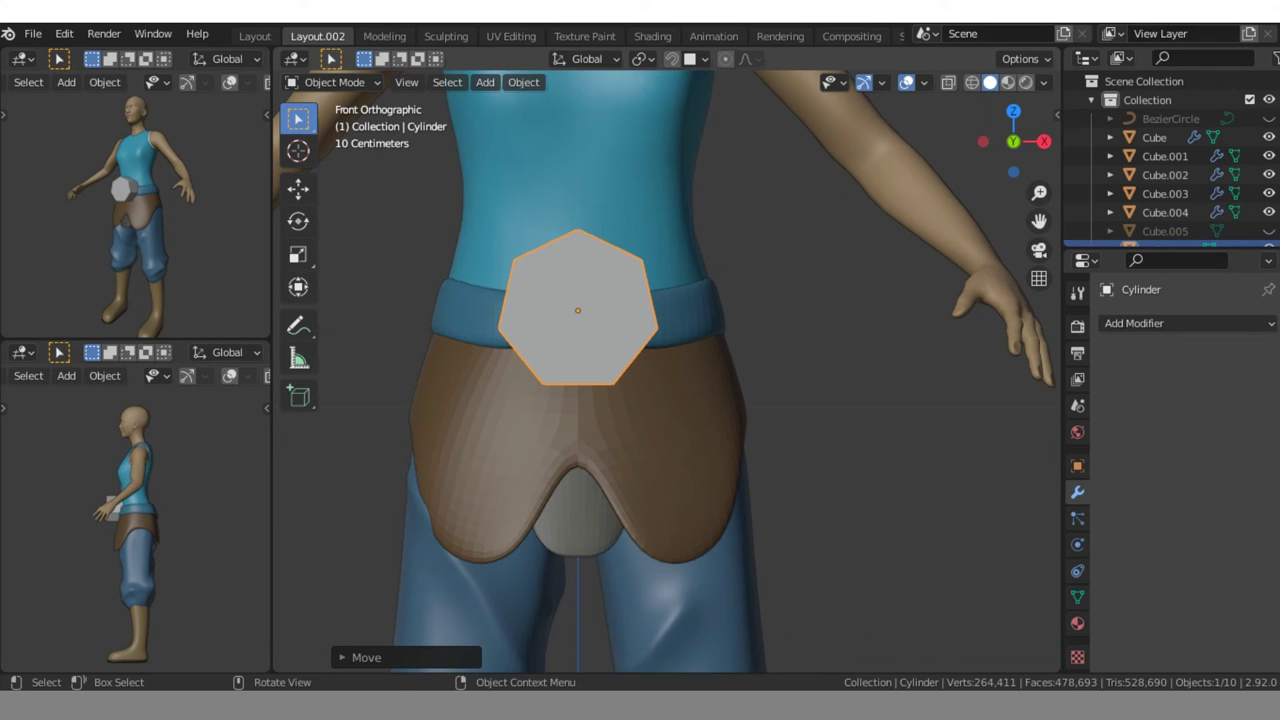
- Rotate the cylinder around Y so its face points forward
key(r)
key(y)
key(Return)
key(r)
key(y)
key(Return)
- Shrink the cylinder to buckle size, flatten its depth, and seat it on the belt
key(s)
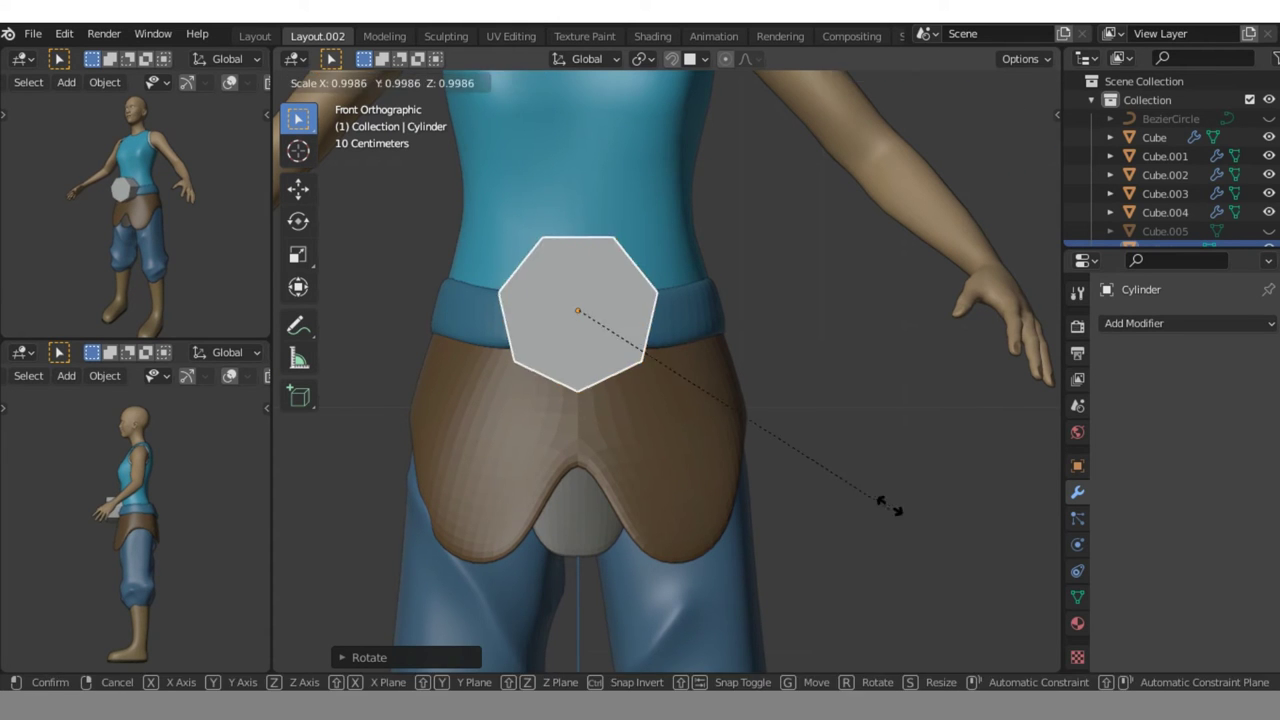
key(Return)
key(KP_3)
key(s)
key(y)
key(Return)
key(g)
key(Return)
key(KP_1)
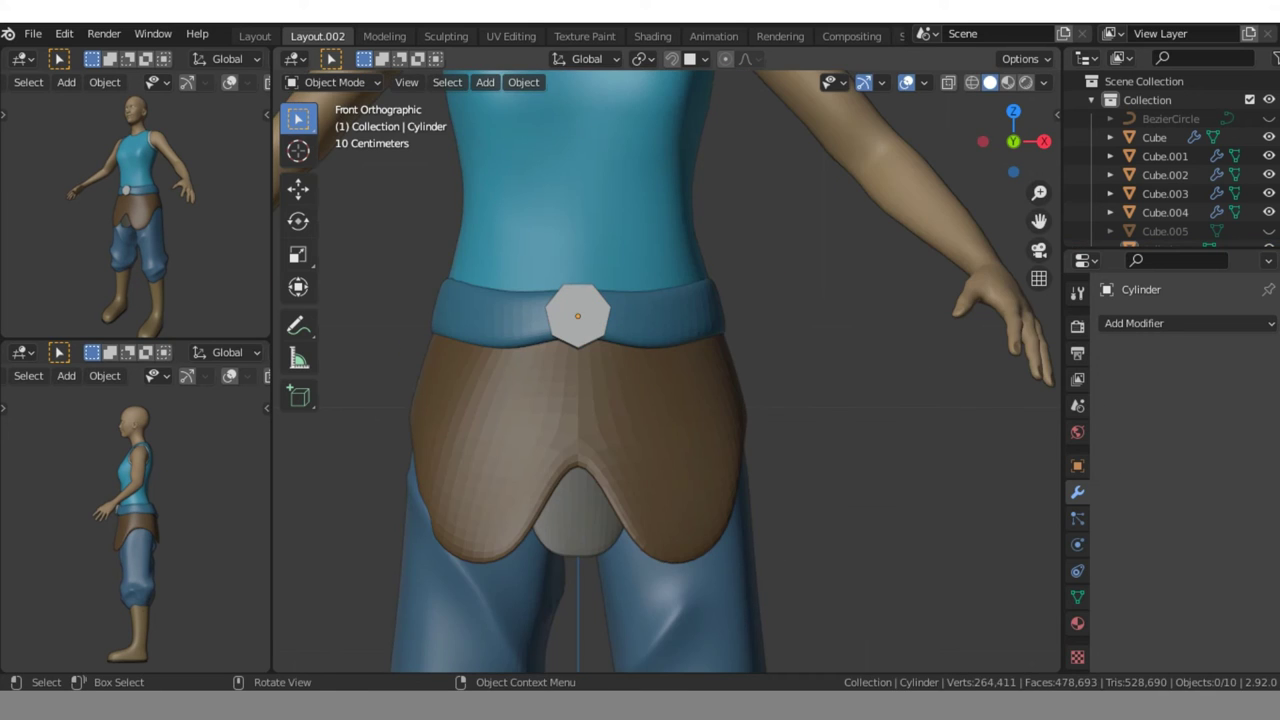
- Extrude the buckle's front face outward
key(Tab)
key(e)
key(Escape)
key(e)
key(Escape)
key(KP_3)
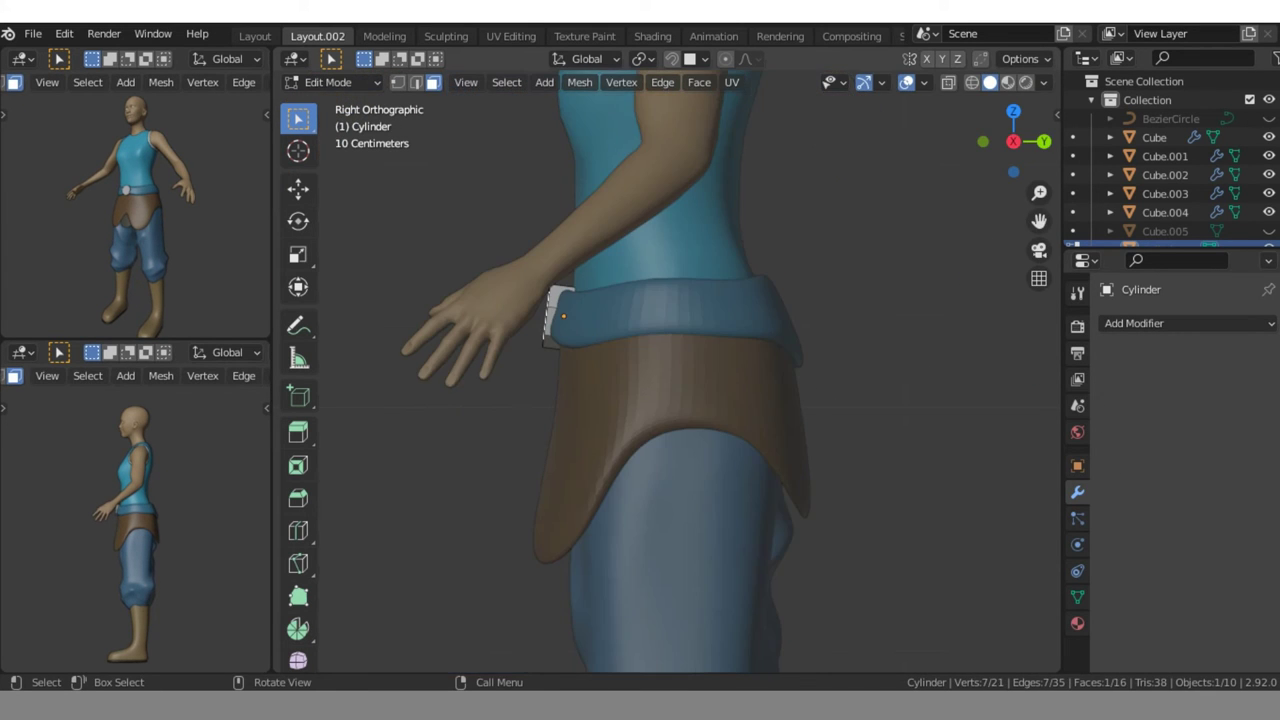
key(e)
key(Return)
- Shrink the new front face into a rim and recess the buckle's centre
key(KP_1)
key(s)
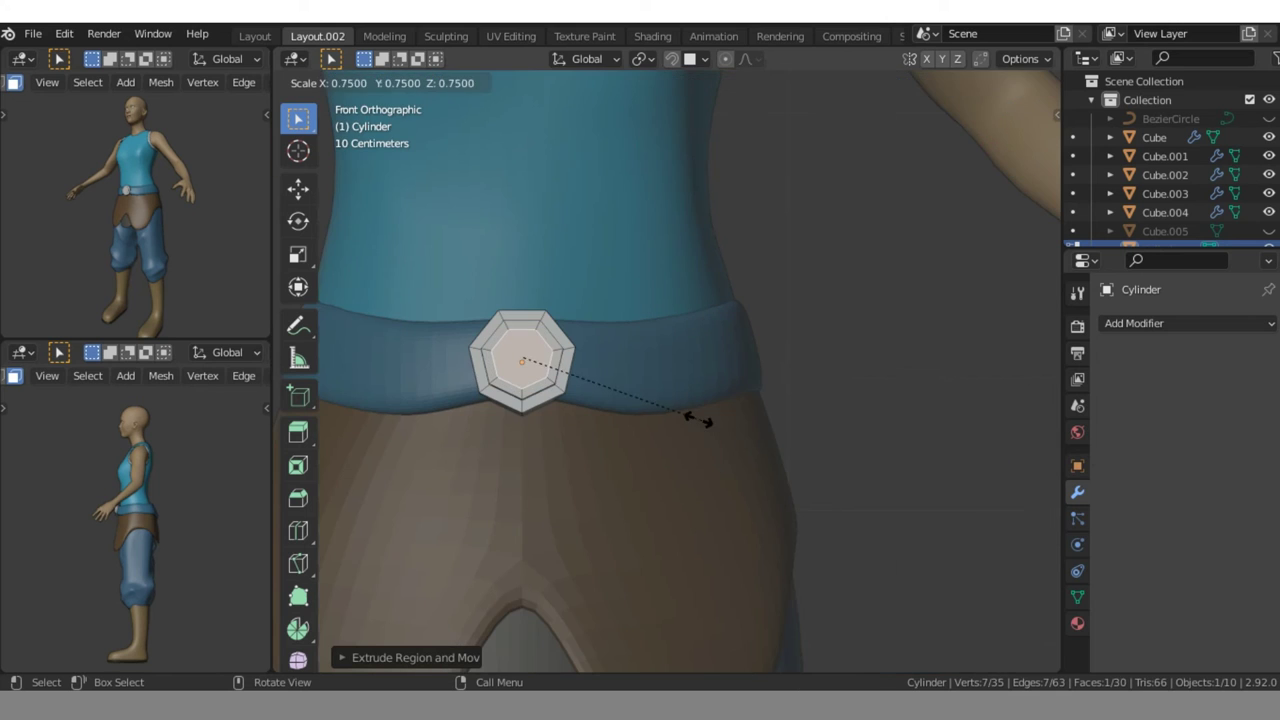
key(Return)
key(e)
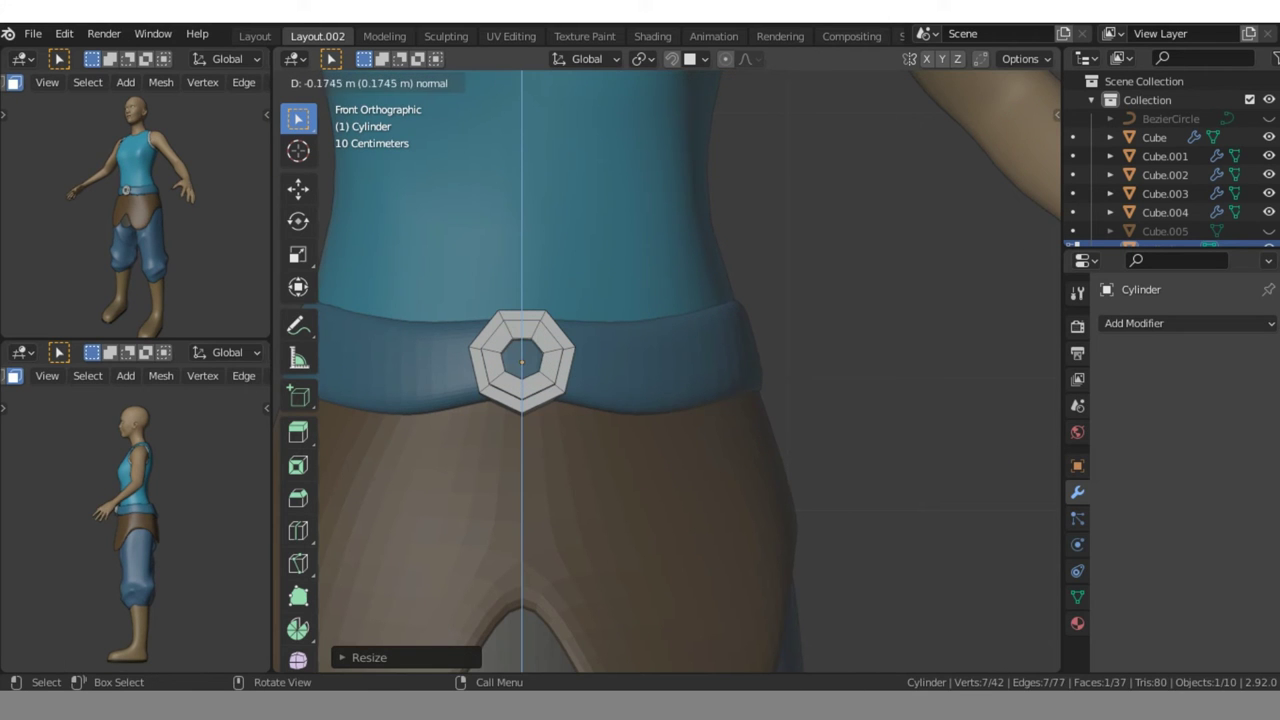
key(Escape)
key(Tab)
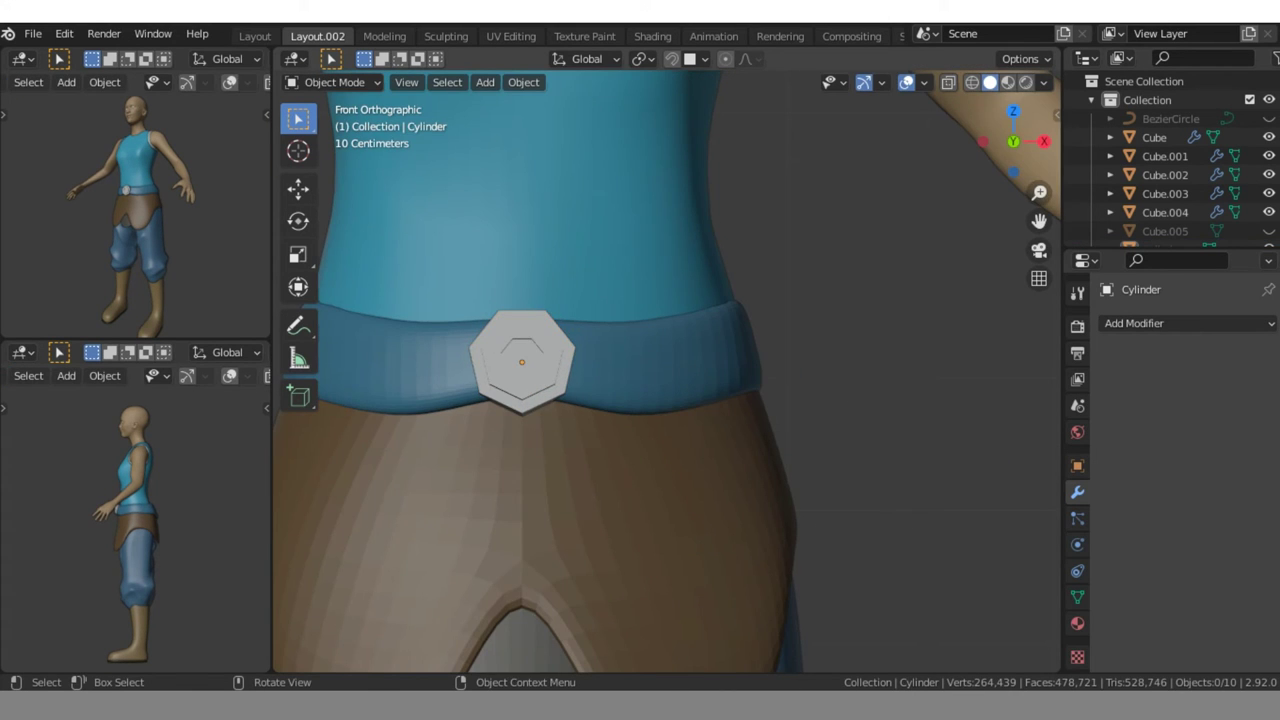
- Open the buckle's material settings, then enter Edit Mode on the body mesh
click(1077, 623)
drag(1039, 192, 1039, 220)
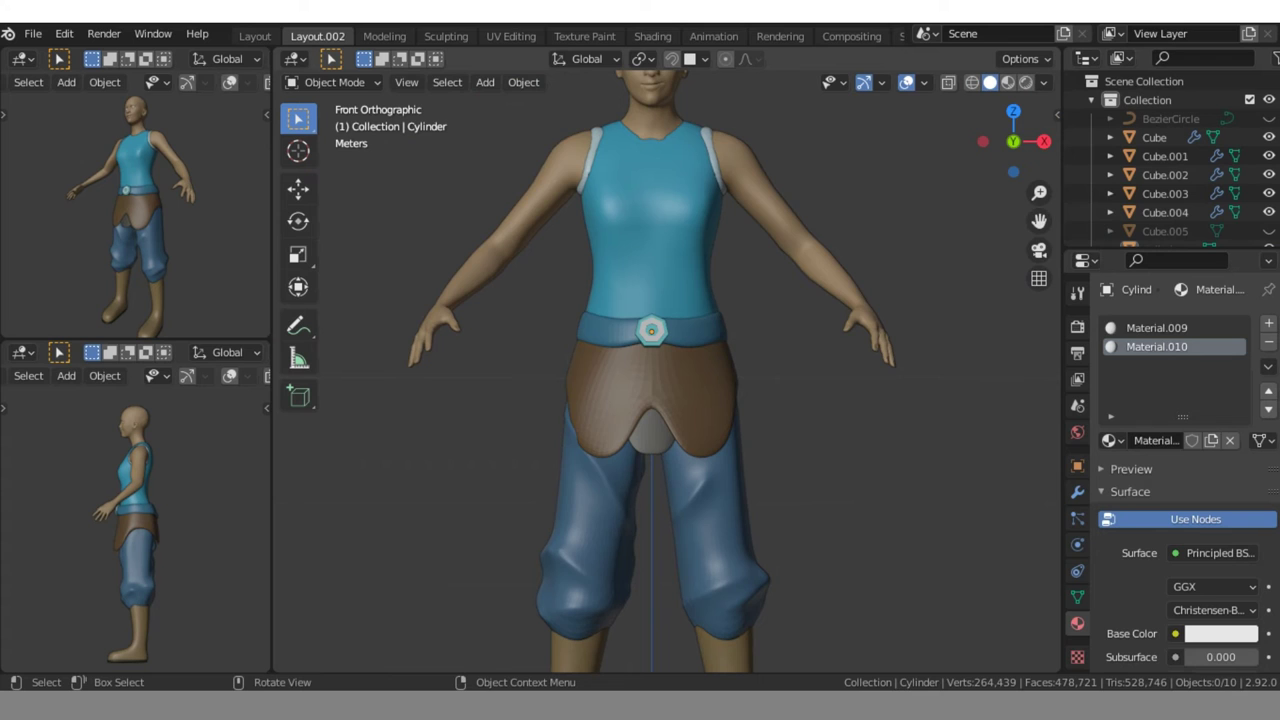
click(430, 340)
key(Tab)
middle_drag(600, 400, 760, 390)
- Separate the arm faces into a sleeve object with a Solidify thickness
key(l)
mouse_move(735, 270)
middle_down()
mouse_move(808, 172)
mouse_move(583, 400)
middle_up()
key(c)
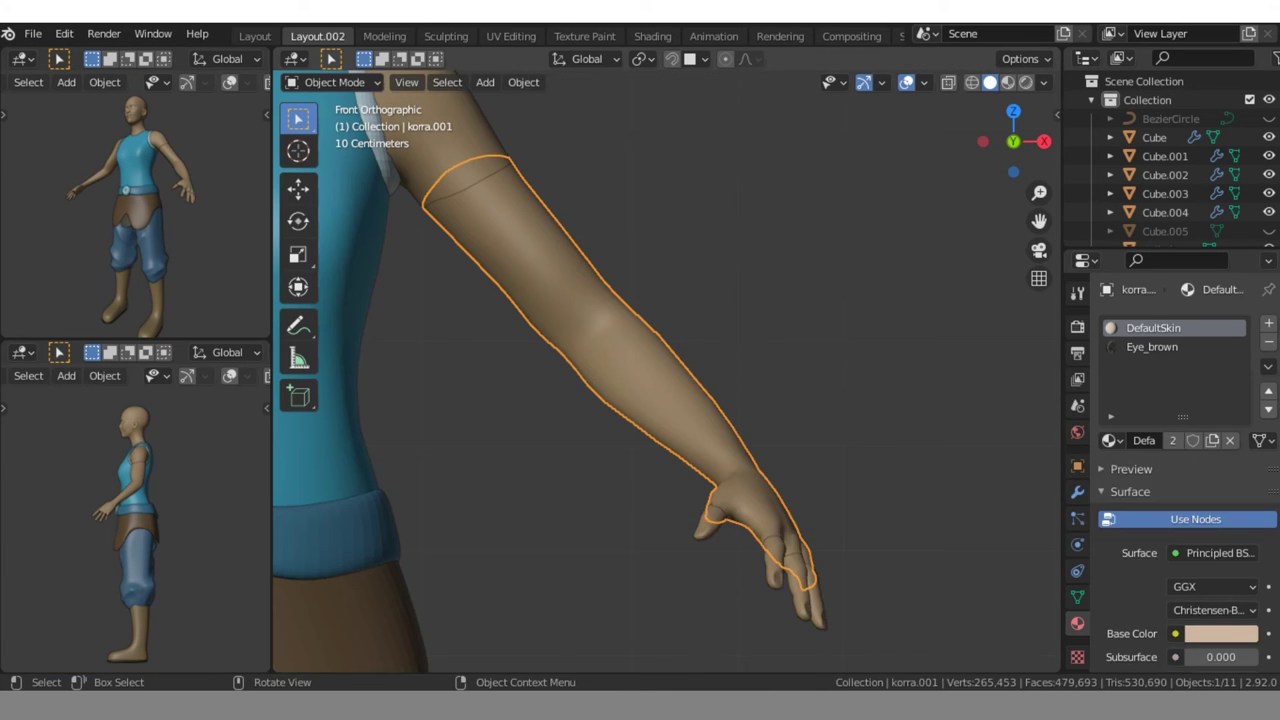
click(1077, 491)
click(1188, 312)
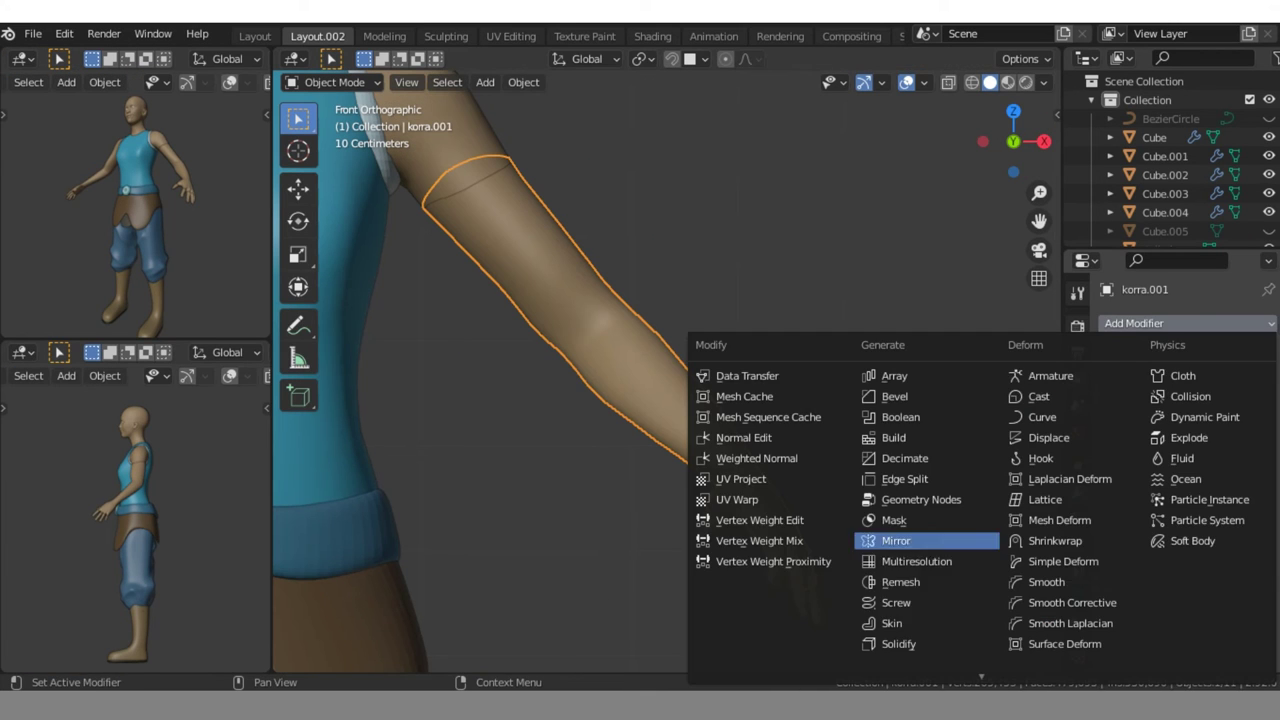
click(900, 644)
mouse_move(1210, 395)
mouse_down()
mouse_move(1240, 395)
mouse_move(1185, 395)
mouse_up()
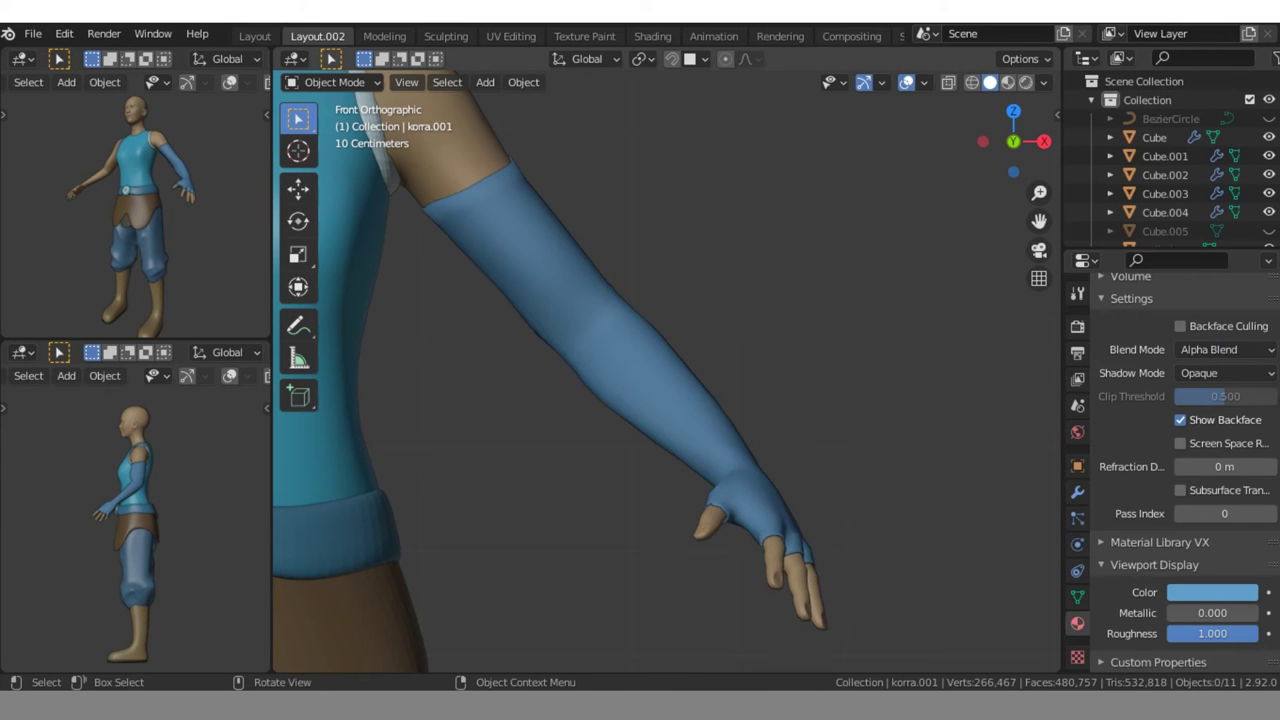
- Scale the selected sleeve faces inward
key(Tab)
shift+middle_drag(900, 390, 840, 395)
key(s)
key(Return)
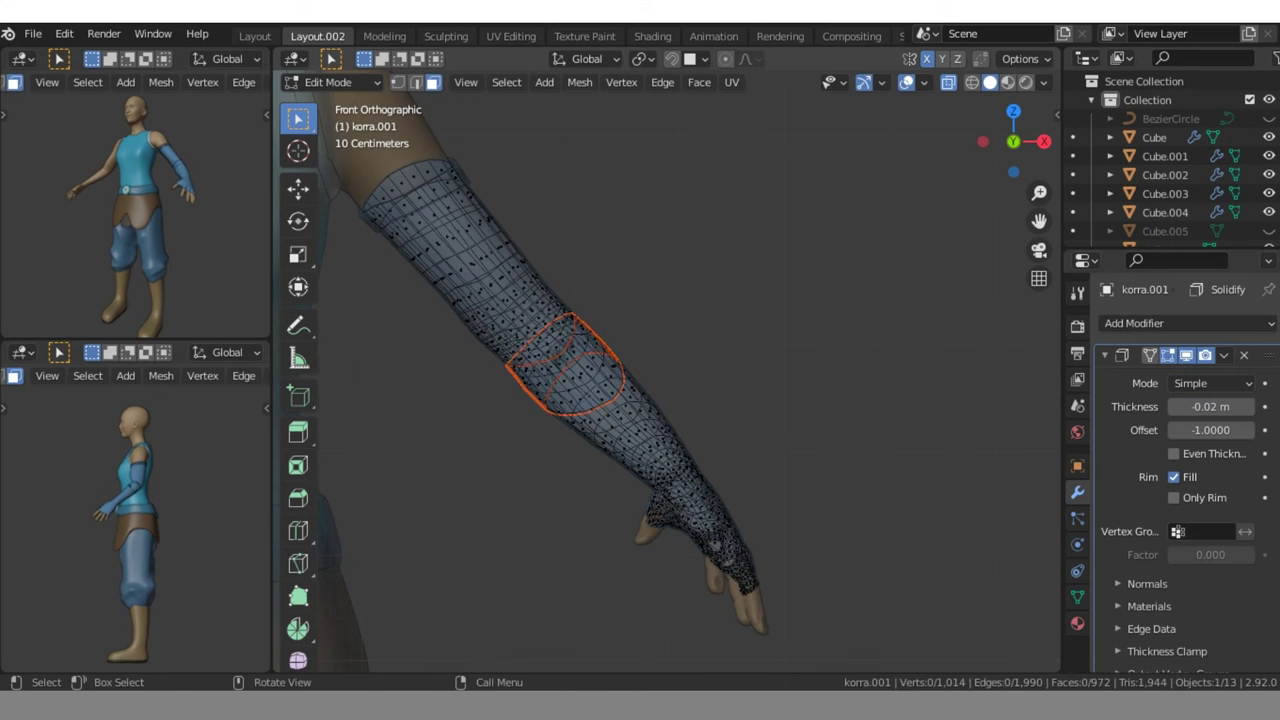
- Loop-cut a ring around the forearm and slide it into place for the pale band
key(Tab)
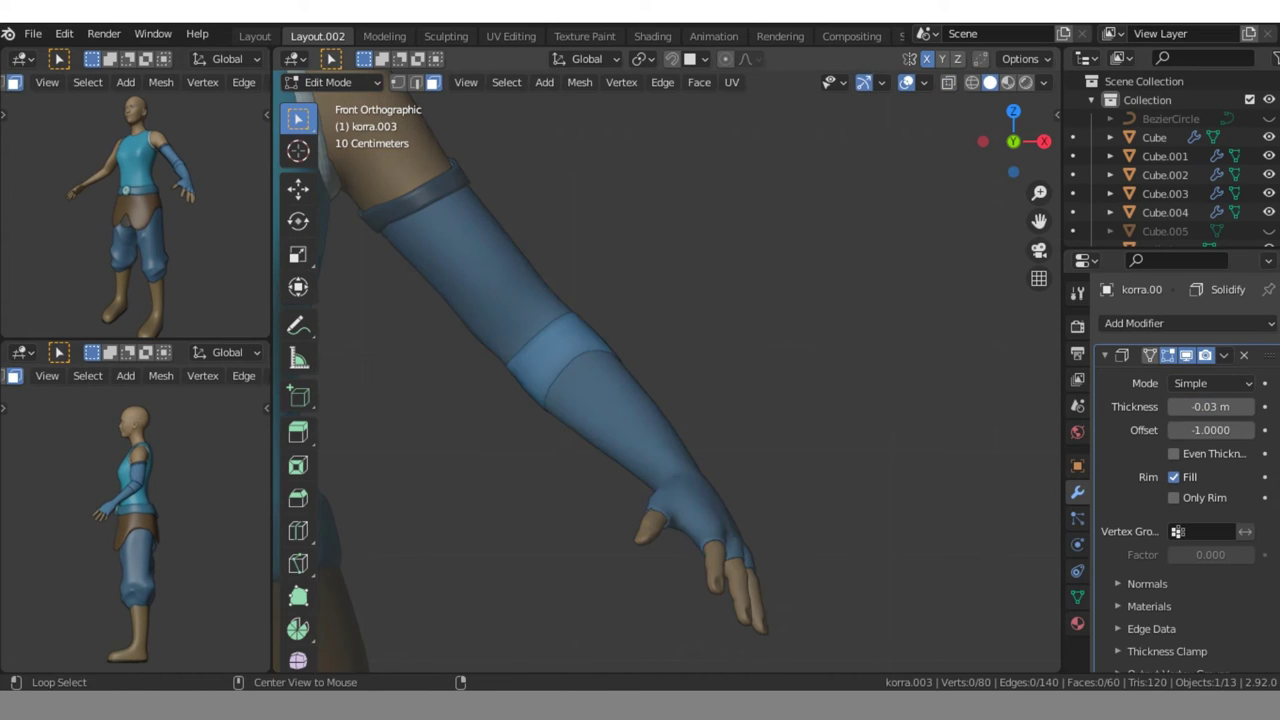
click(558, 355)
key(ctrl+z)
key(ctrl+r)
click(556, 354)
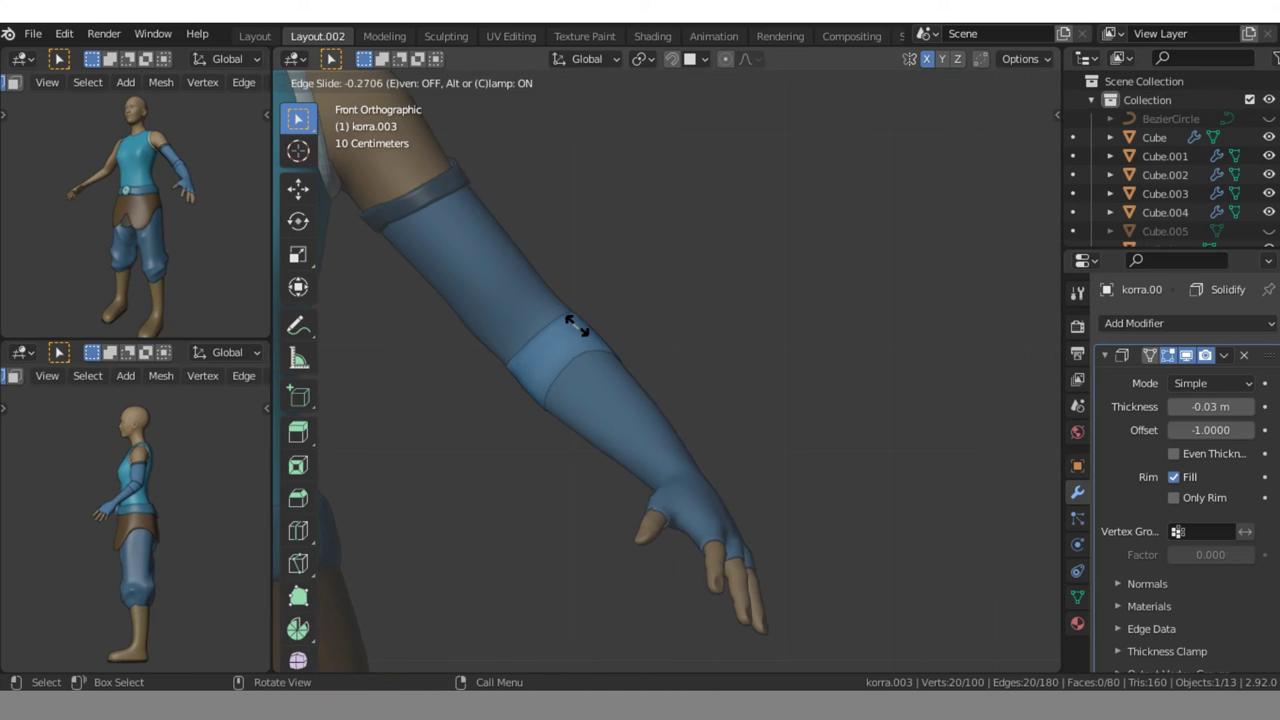
click(556, 354)
key(g)
key(g)
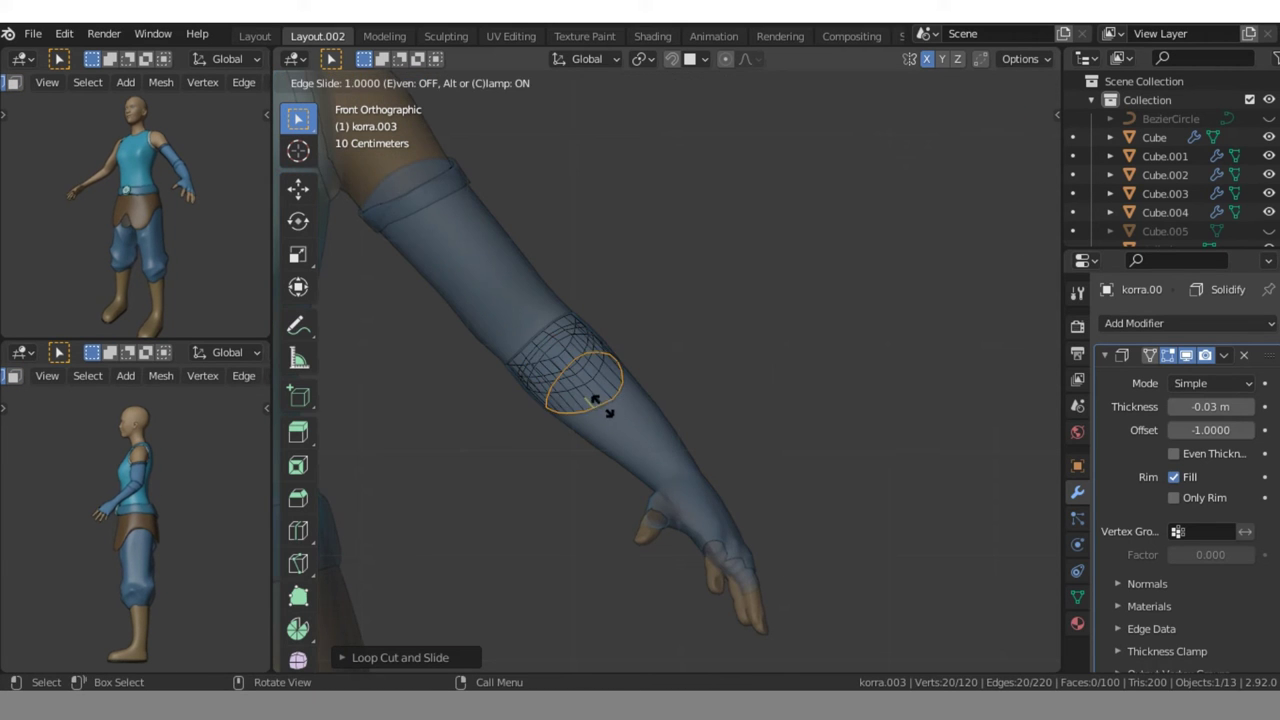
click(600, 400)
key(Tab)
- Add a cube above the head for the hair
scroll(660, 370, down, 5)
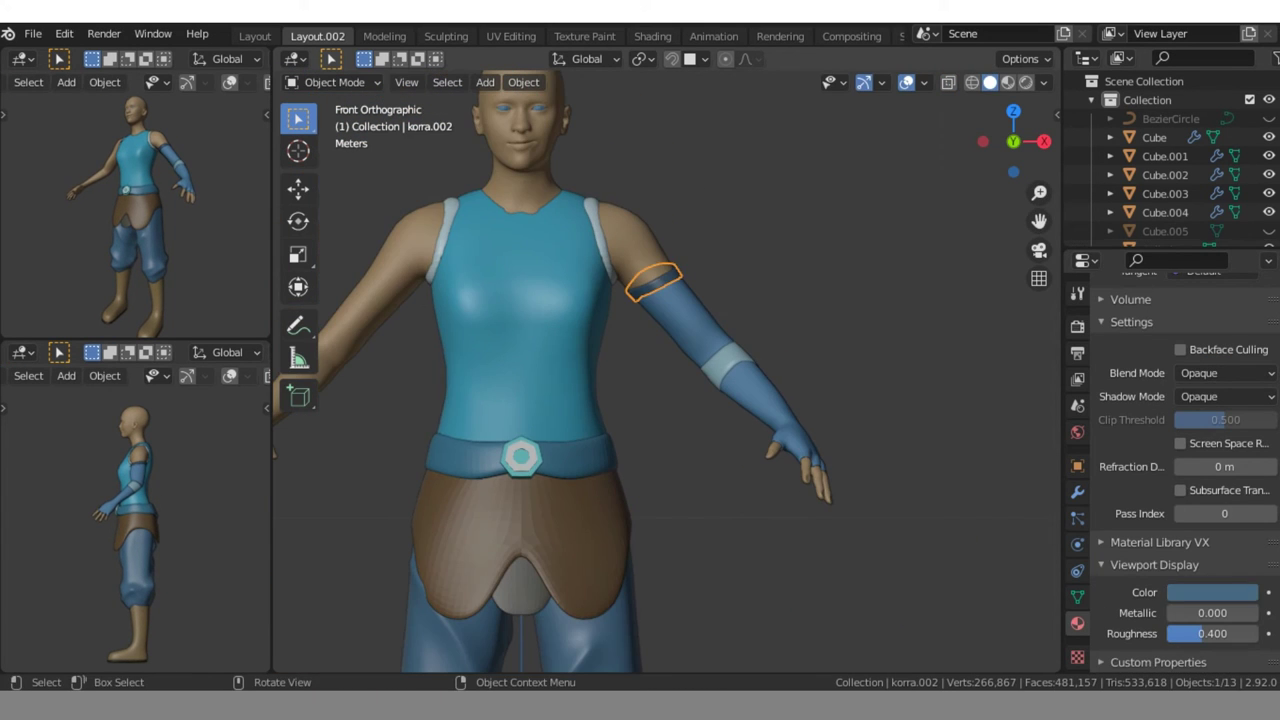
click(1077, 491)
mouse_move(1039, 220)
mouse_down()
mouse_move(1045, 205)
mouse_move(1027, 375)
mouse_up()
scroll(1039, 220, down, 3)
key(shift+a)
key(g)
click(648, 130)
- Round the cube into a smoothed sphere and fit it onto the head
key(ctrl+5)
key(ctrl+a)
key(g)
key(z)
key(Return)
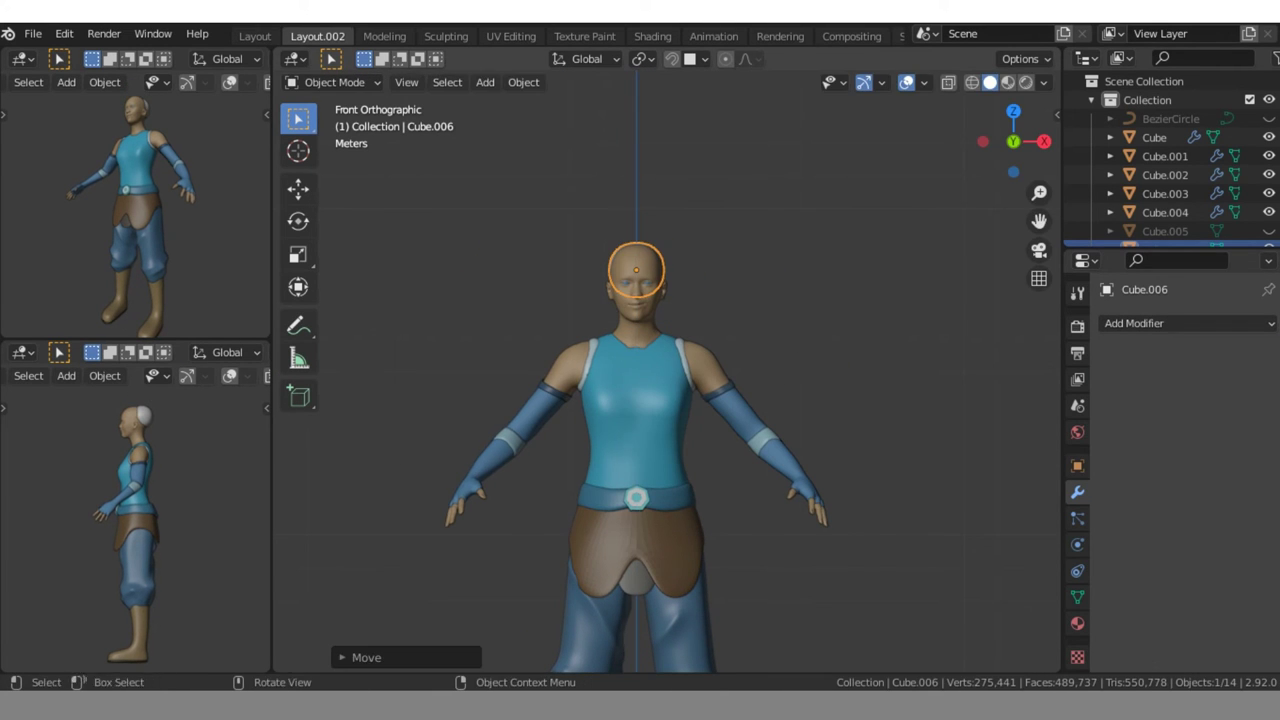
click(1077, 617)
key(KP_3)
key(g)
key(Return)
key(KP_1)
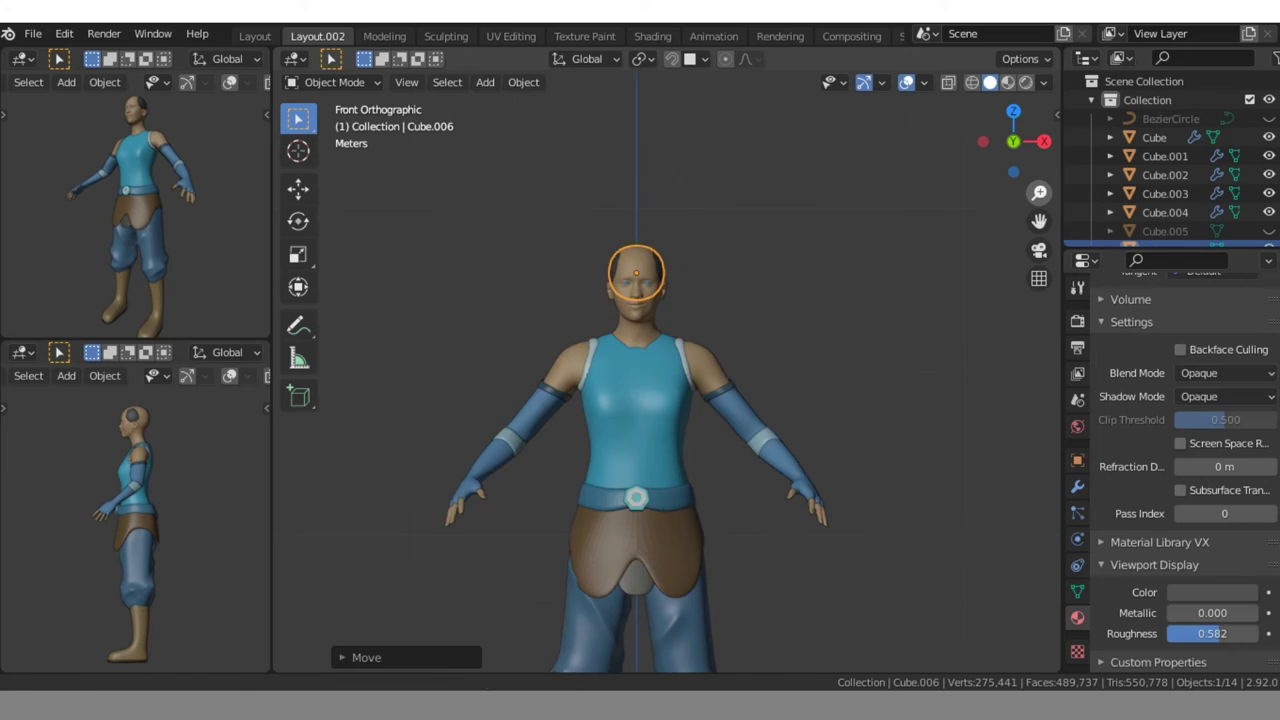
drag(1039, 192, 1039, 150)
click(1077, 486)
- Sculpt with the Grab brush, pulling the hair back over the skull and down toward the jaw
key(ctrl+Tab)
click(1077, 287)
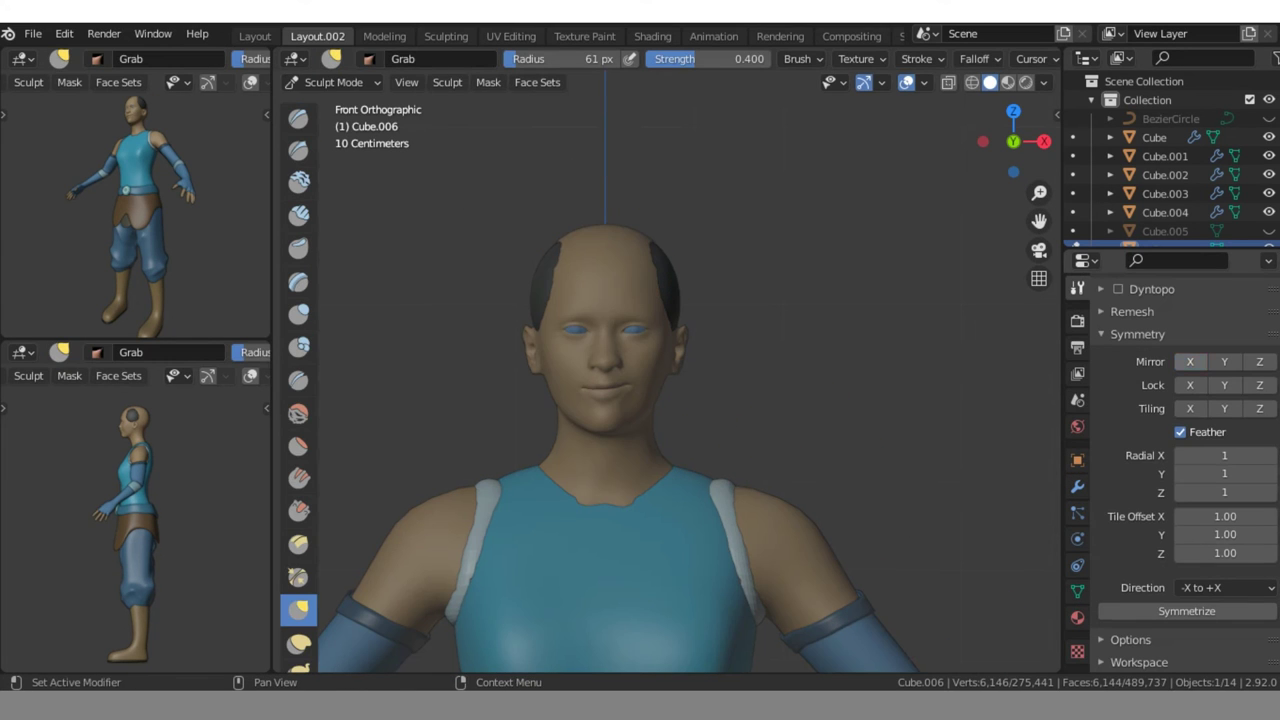
key(KP_3)
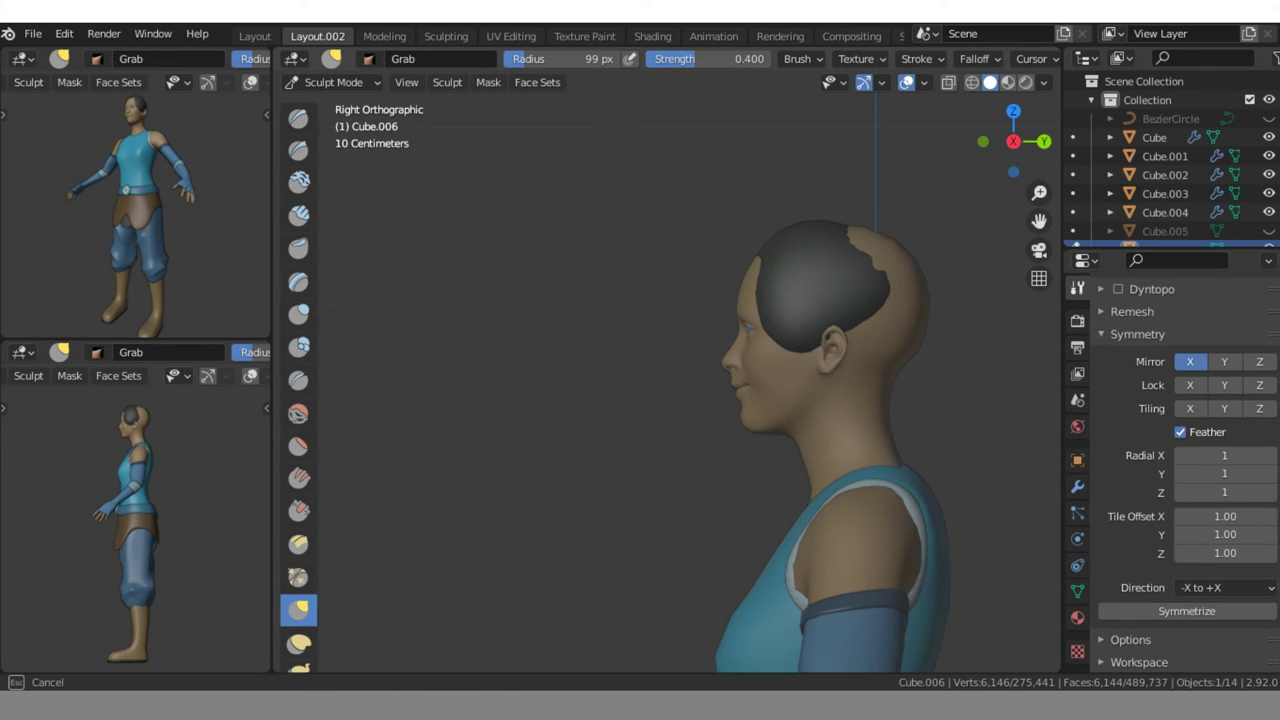
key(f)
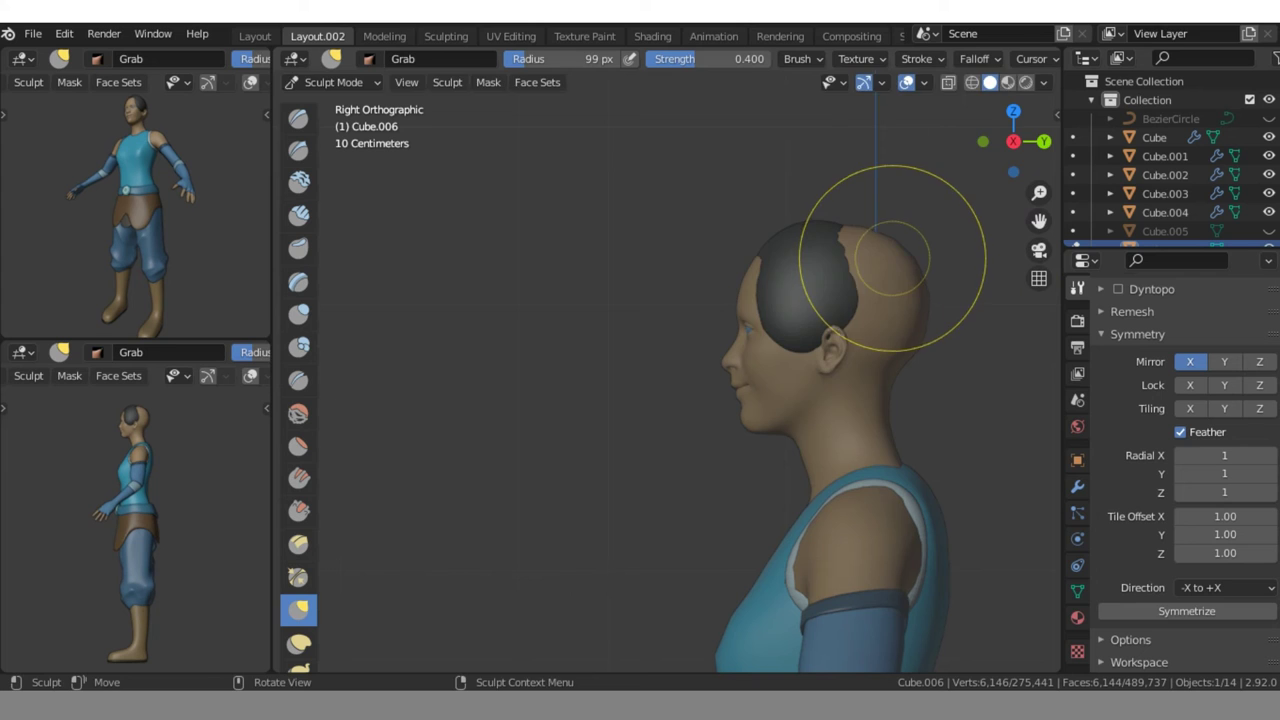
drag(851, 229, 860, 290)
scroll(1050, 130, up, 3)
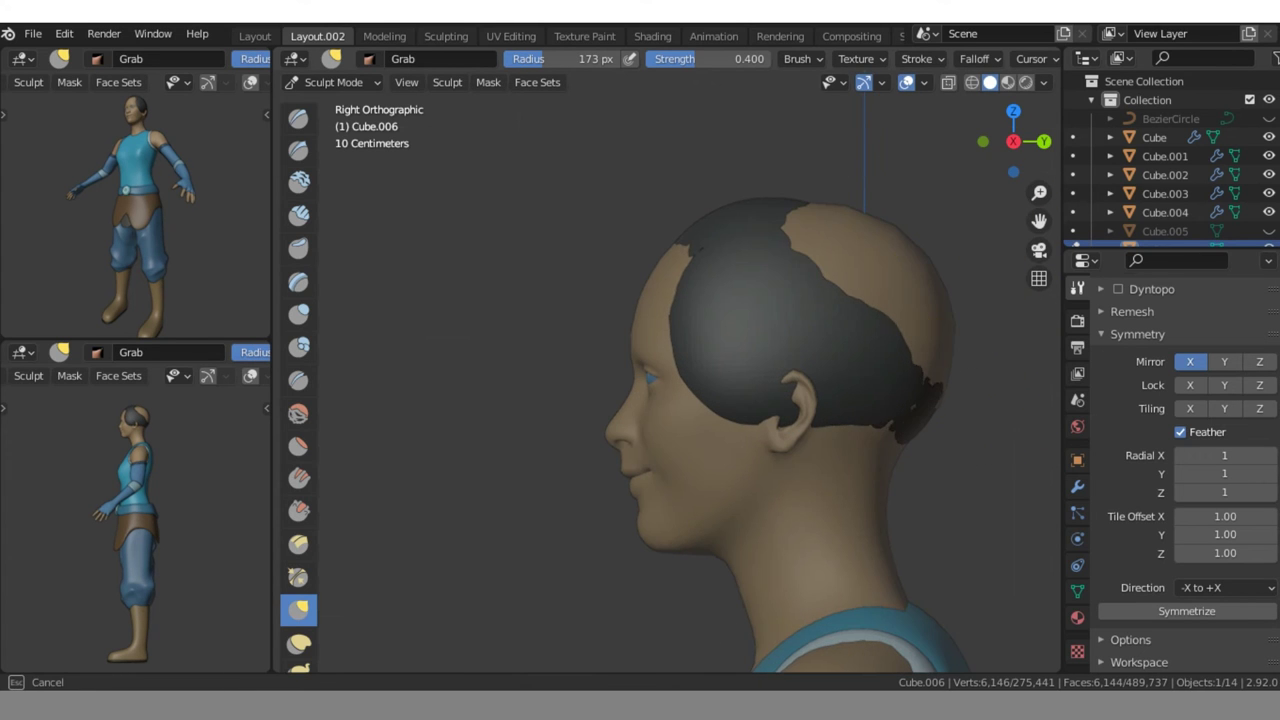
key(ctrl+KP_3)
key(KP_1)
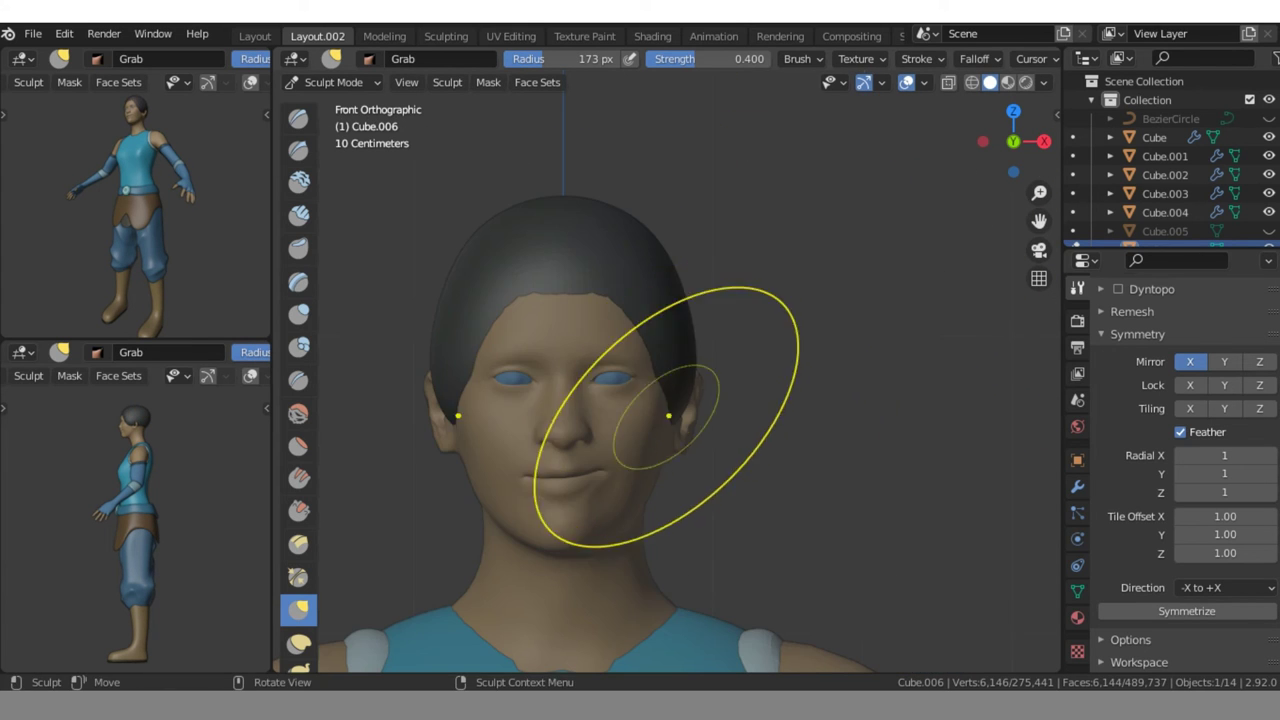
drag(705, 478, 717, 557)
drag(726, 612, 728, 637)
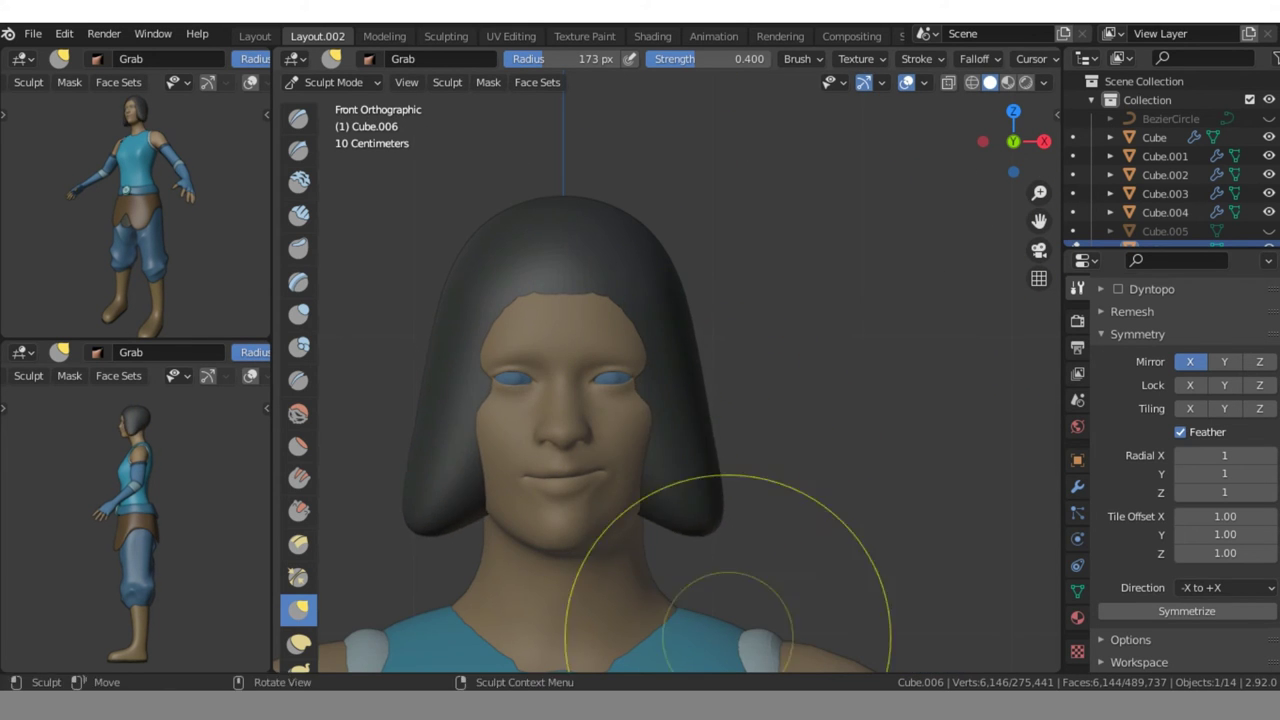
- Set the brush radius to 134 px and pull the back of the hair into a bob
mouse_move(829, 200)
middle_down()
mouse_move(849, 386)
mouse_move(820, 430)
middle_up()
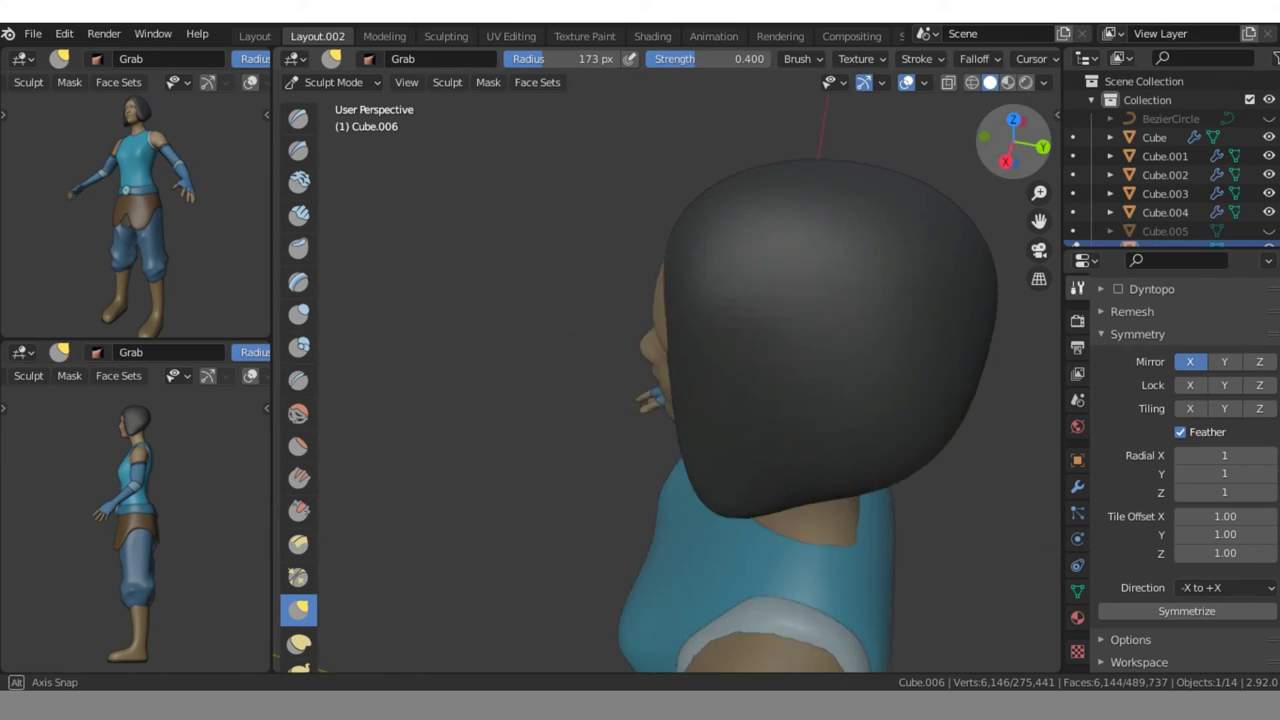
key(KP_1)
key(ctrl+1)
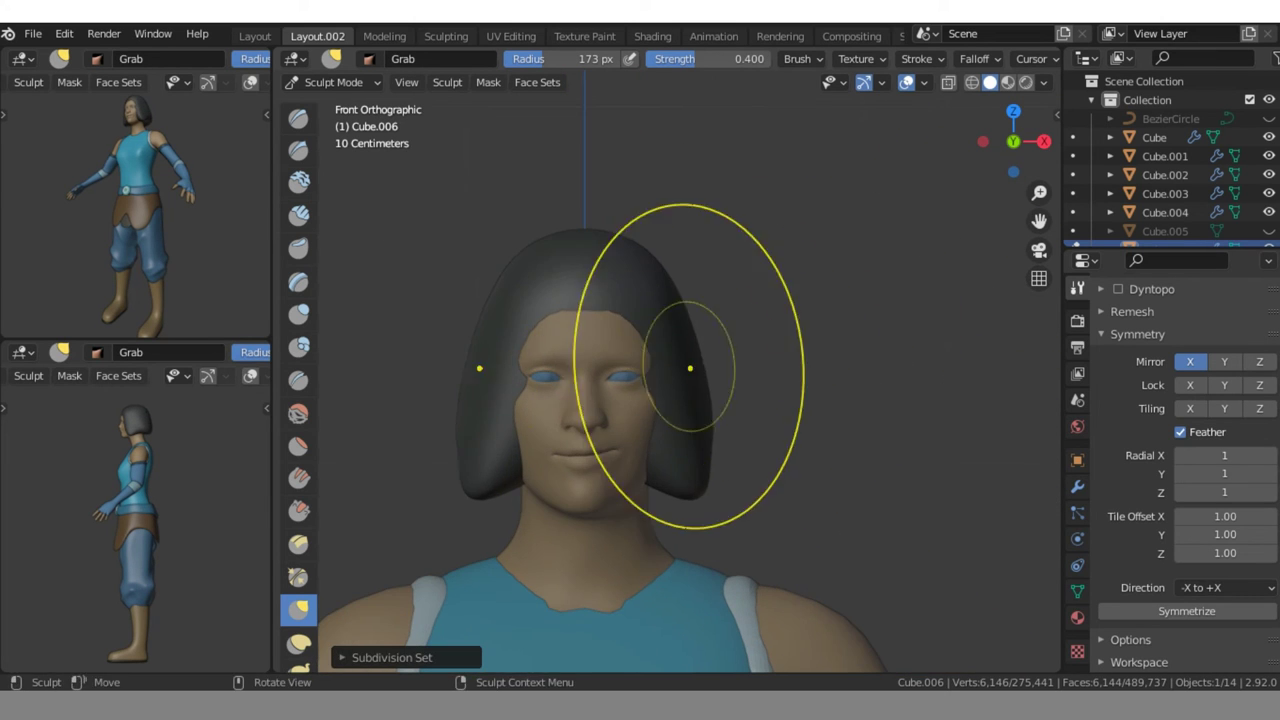
key(KP_3)
key(f)
click(860, 446)
drag(868, 361, 729, 508)
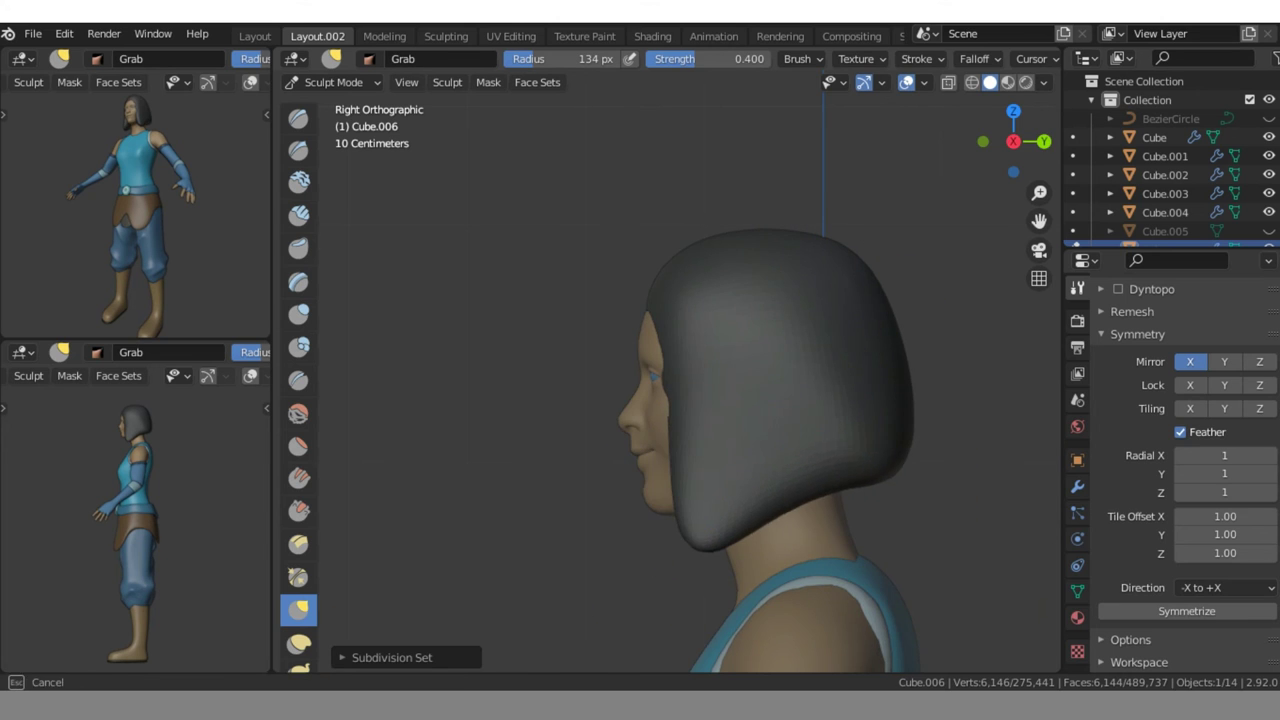
key(KP_1)
click(298, 148)
- Sculpt the blue top's neckline higher with the Grab brush, then return to Object Mode
scroll(666, 380, up, 2)
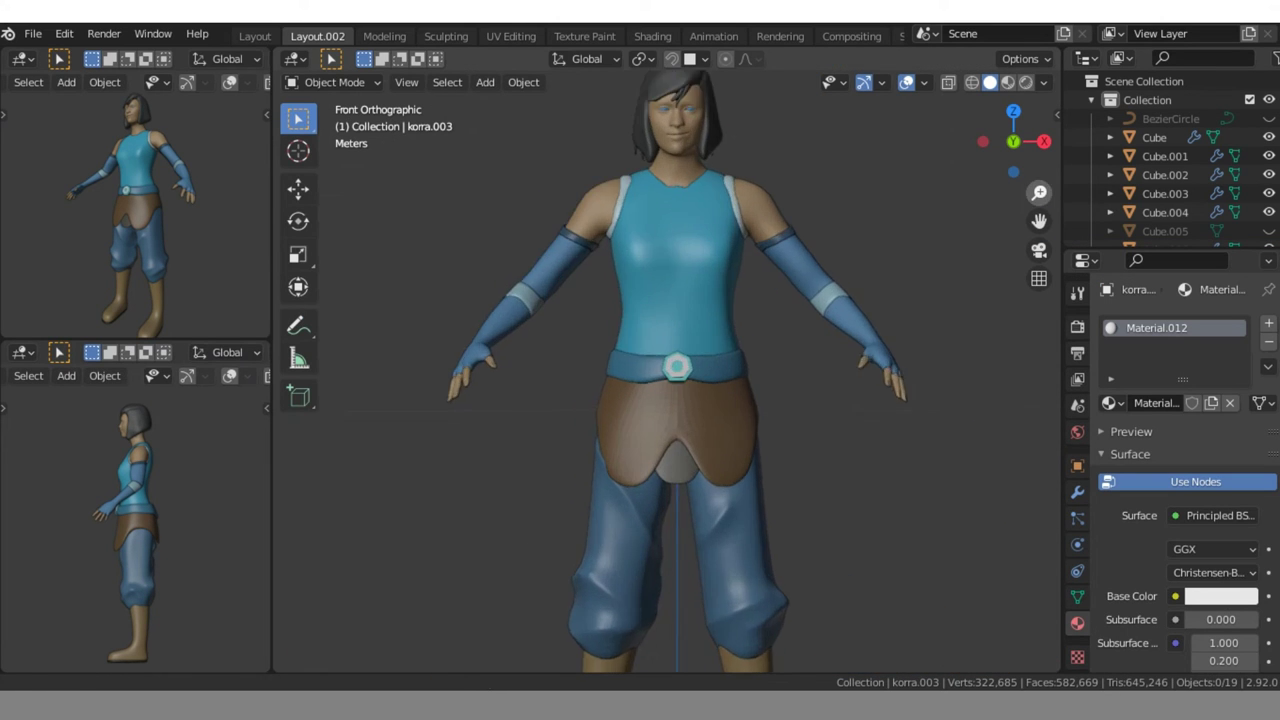
scroll(666, 380, up, 2)
scroll(666, 380, up, 2)
click(734, 531)
key(ctrl+Tab)
click(734, 566)
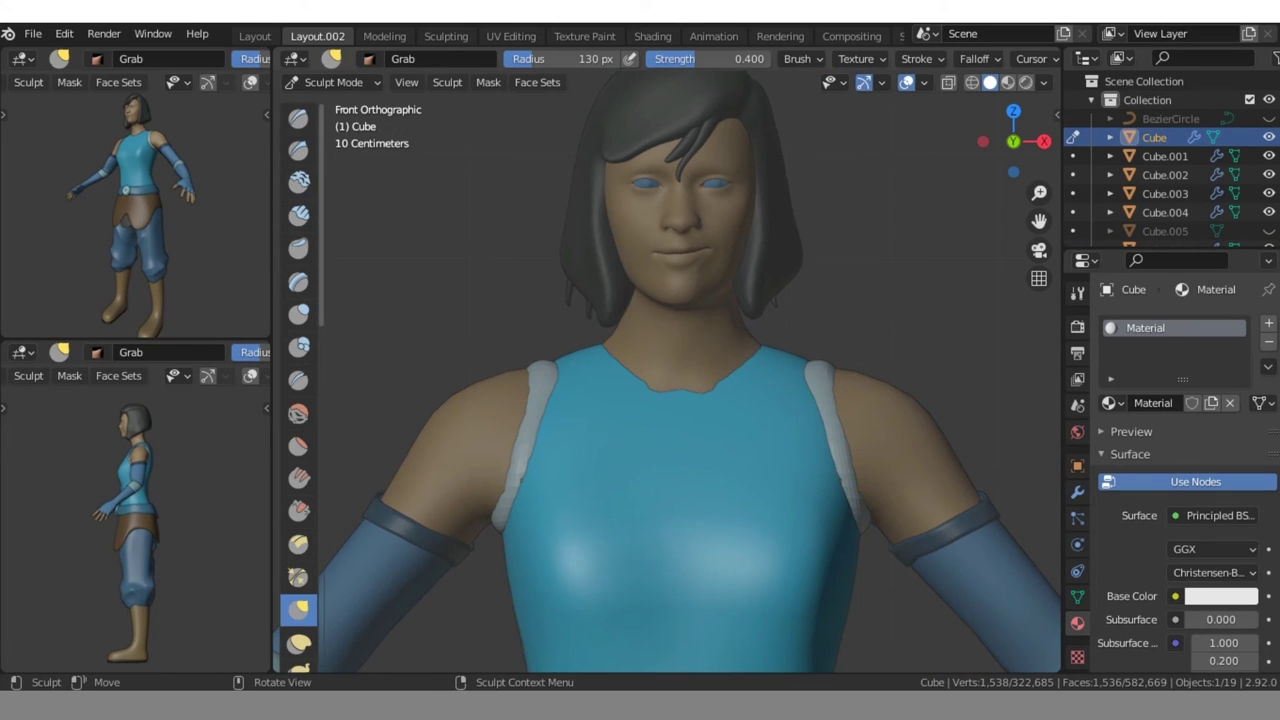
key(KP_3)
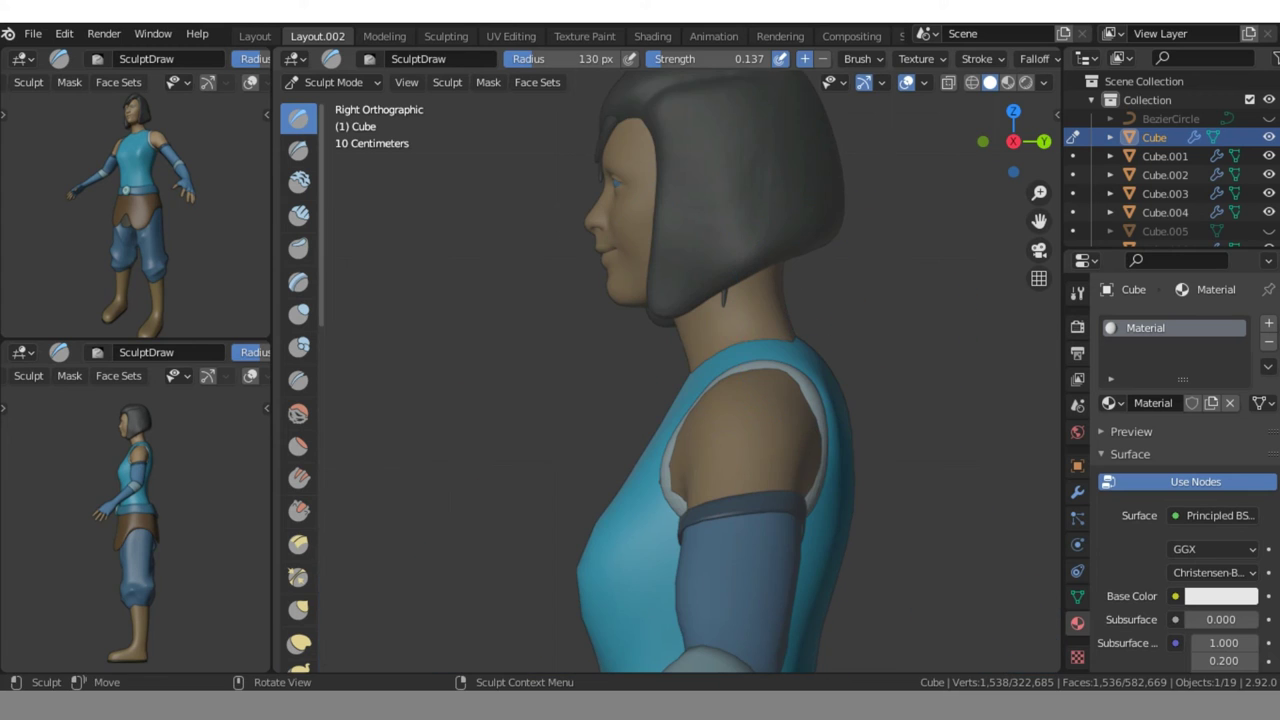
key(g)
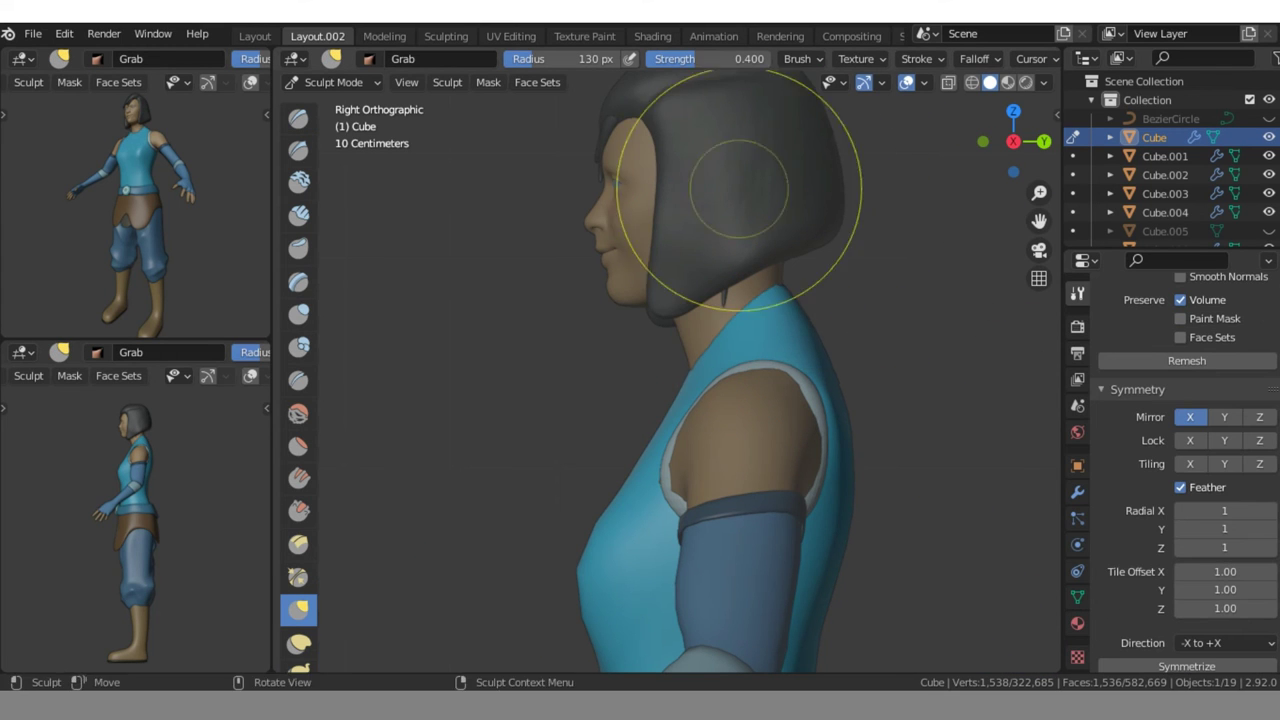
key(KP_1)
scroll(1039, 220, up, 3)
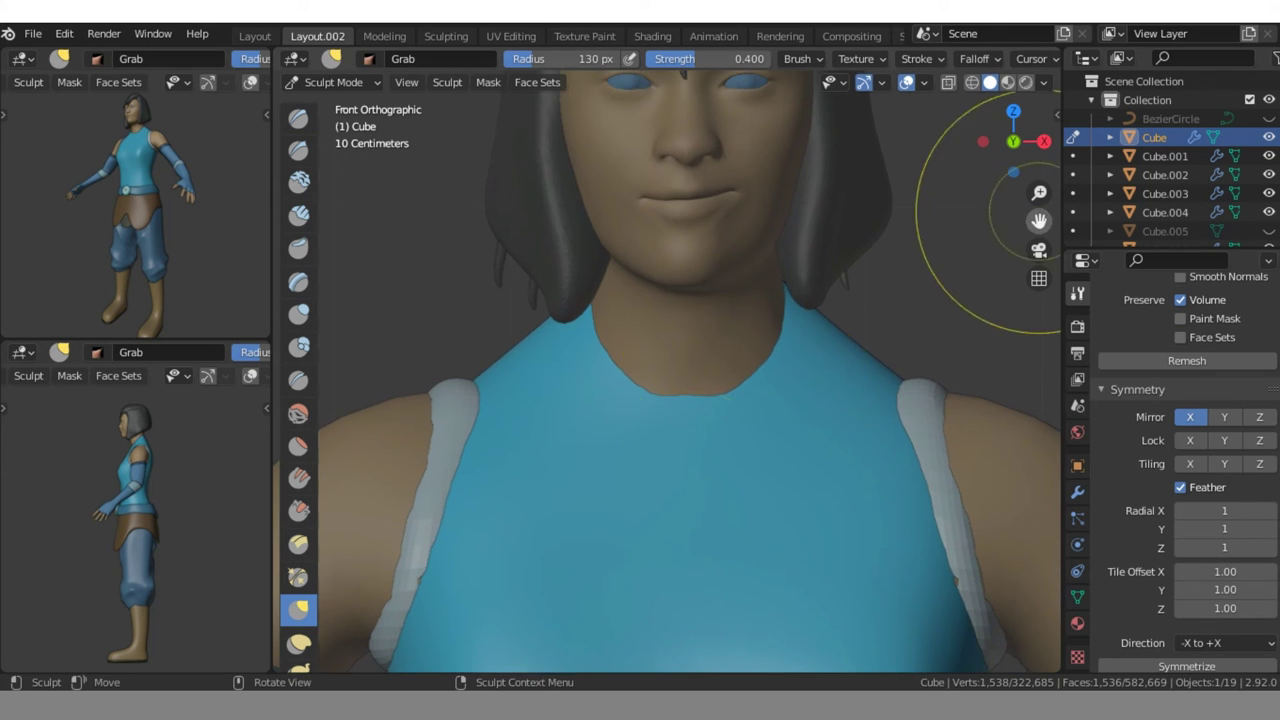
key(x)
key(ctrl+Tab)
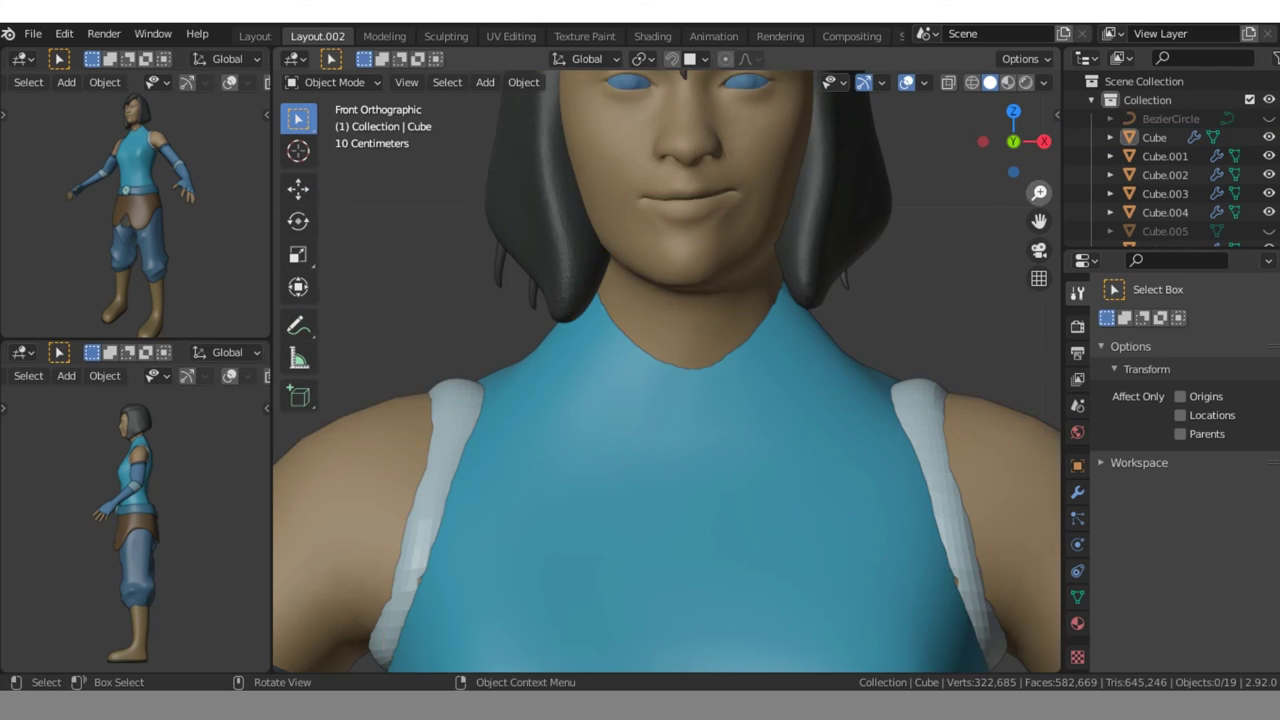
scroll(829, 414, down, 4)
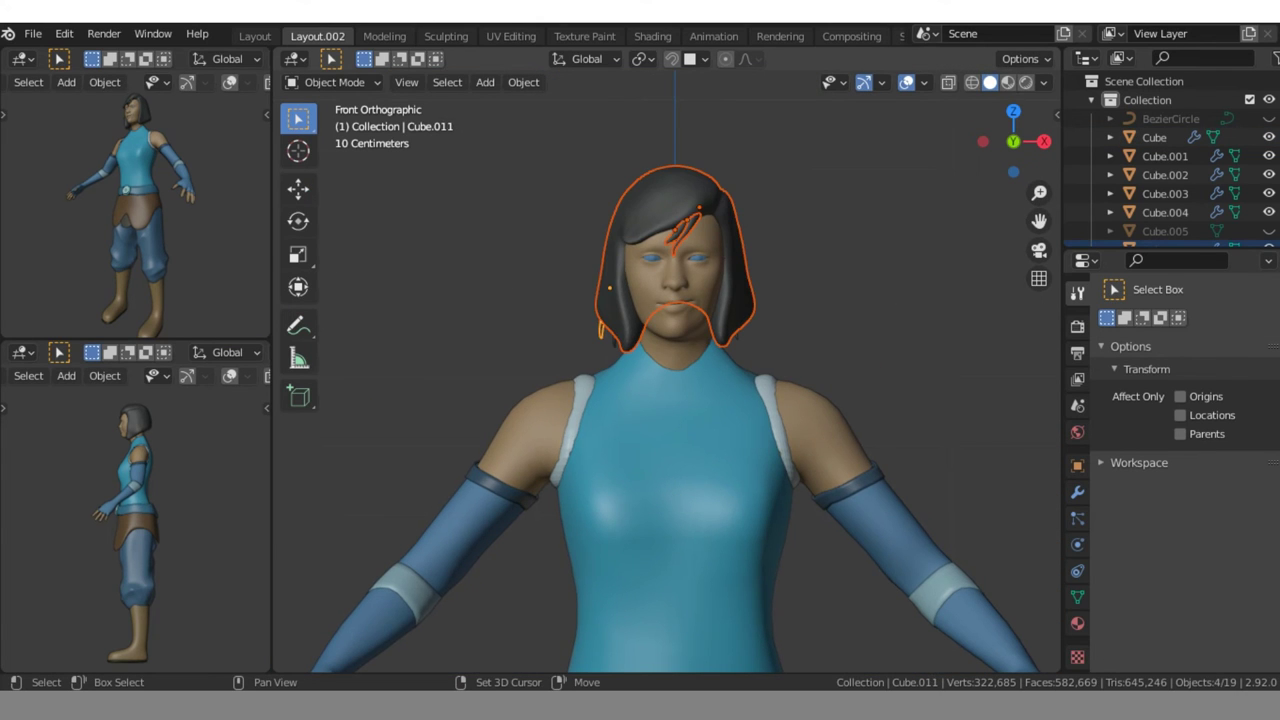
- Give the chest strap plane Shrinkwrap to Cube, Subdivision Surface and Solidify modifiers
click(1077, 492)
click(1185, 323)
click(1060, 540)
key(Tab)
key(g)
key(Return)
key(Tab)
key(ctrl+4)
click(1185, 323)
click(900, 580)
scroll(1190, 450, down, 6)
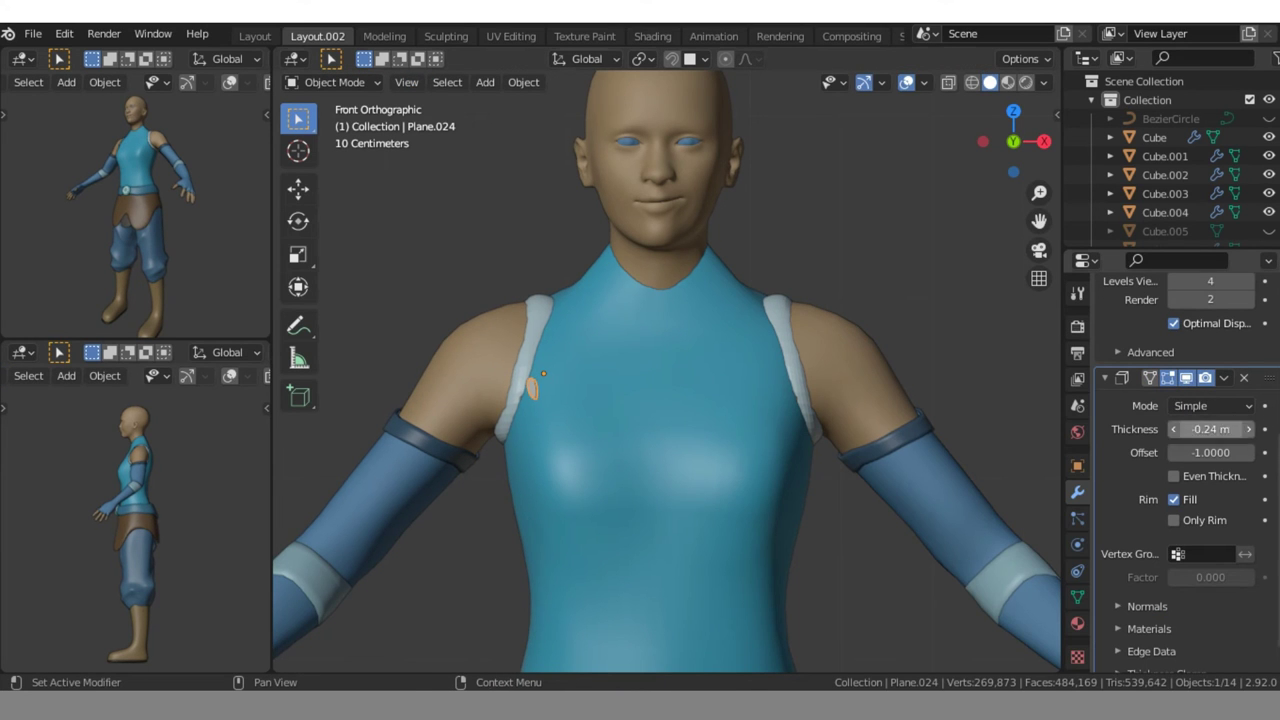
- Extrude the strap edge into a strip across the chest, adjusting its width
key(Tab)
scroll(536, 345, up, 3)
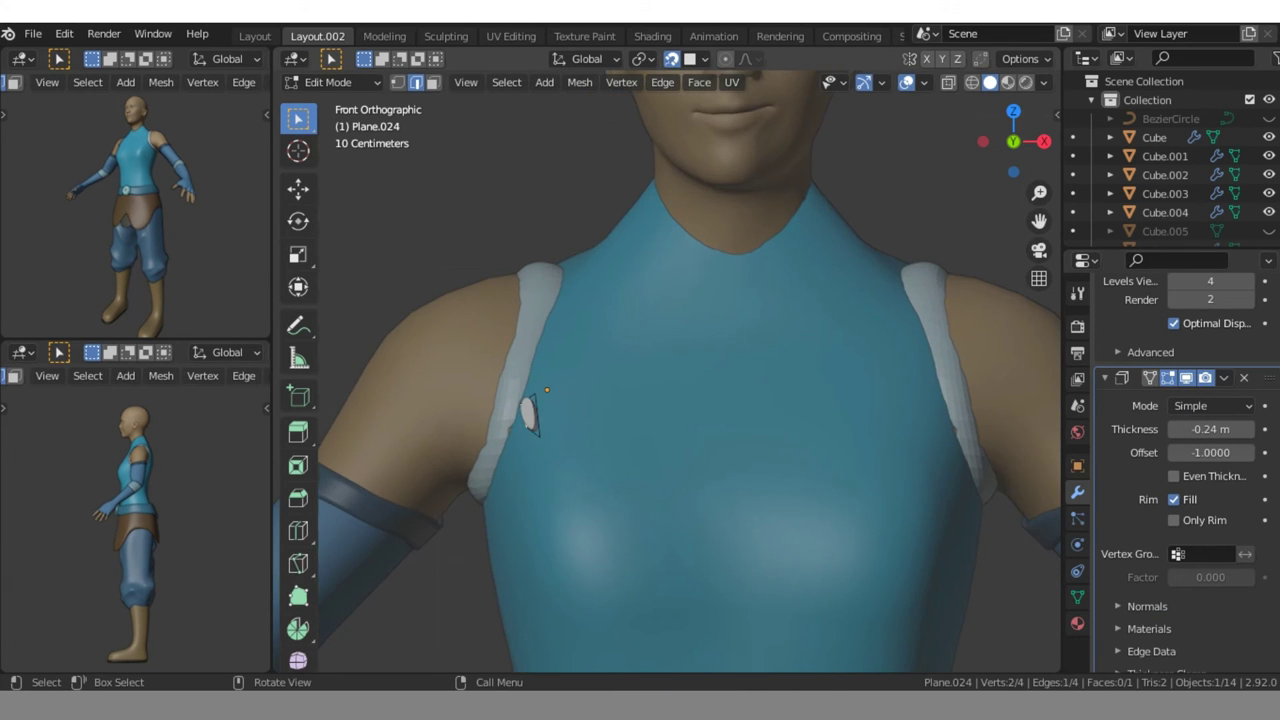
key(g)
click(570, 402)
key(e)
click(628, 380)
key(s)
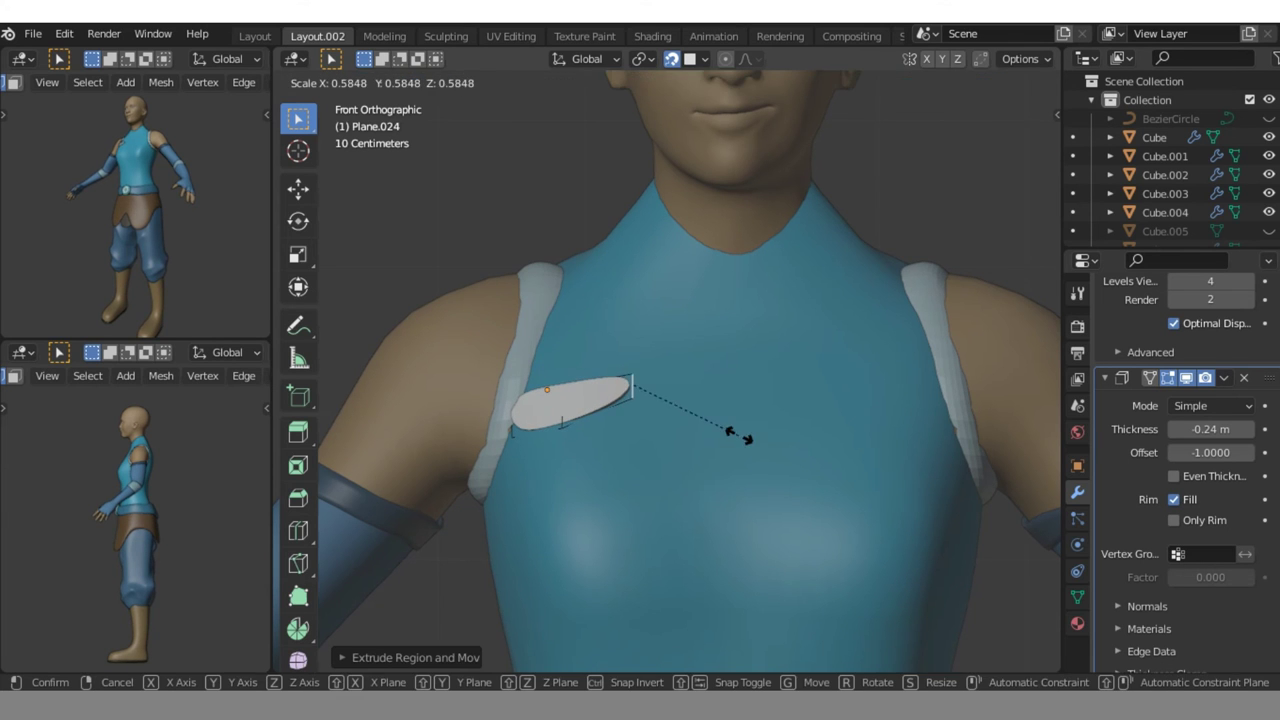
click(740, 435)
- Extend the strip diagonally toward the neck with a narrower tip
key(e)
click(814, 216)
key(s)
click(871, 391)
key(e)
click(795, 190)
middle_drag(795, 190, 879, 237)
key(e)
click(870, 187)
- Continue extruding the strap over the shoulder and around the back of the neck
mouse_move(870, 187)
middle_down()
mouse_move(620, 270)
mouse_move(700, 280)
middle_up()
key(e)
click(737, 214)
key(e)
click(634, 301)
key(e)
click(625, 297)
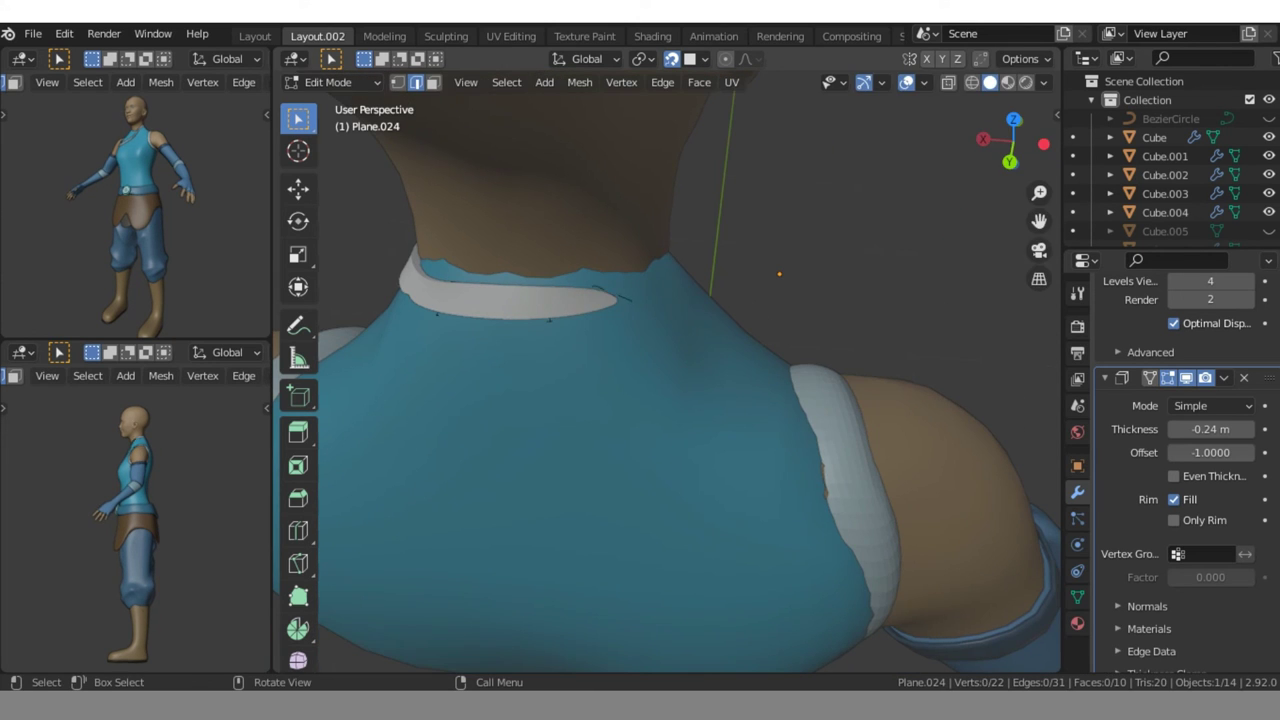
middle_drag(625, 297, 700, 330)
key(e)
click(617, 272)
- Extrude the strap down the front collar to close the loop, then view from the front
middle_drag(617, 272, 595, 195)
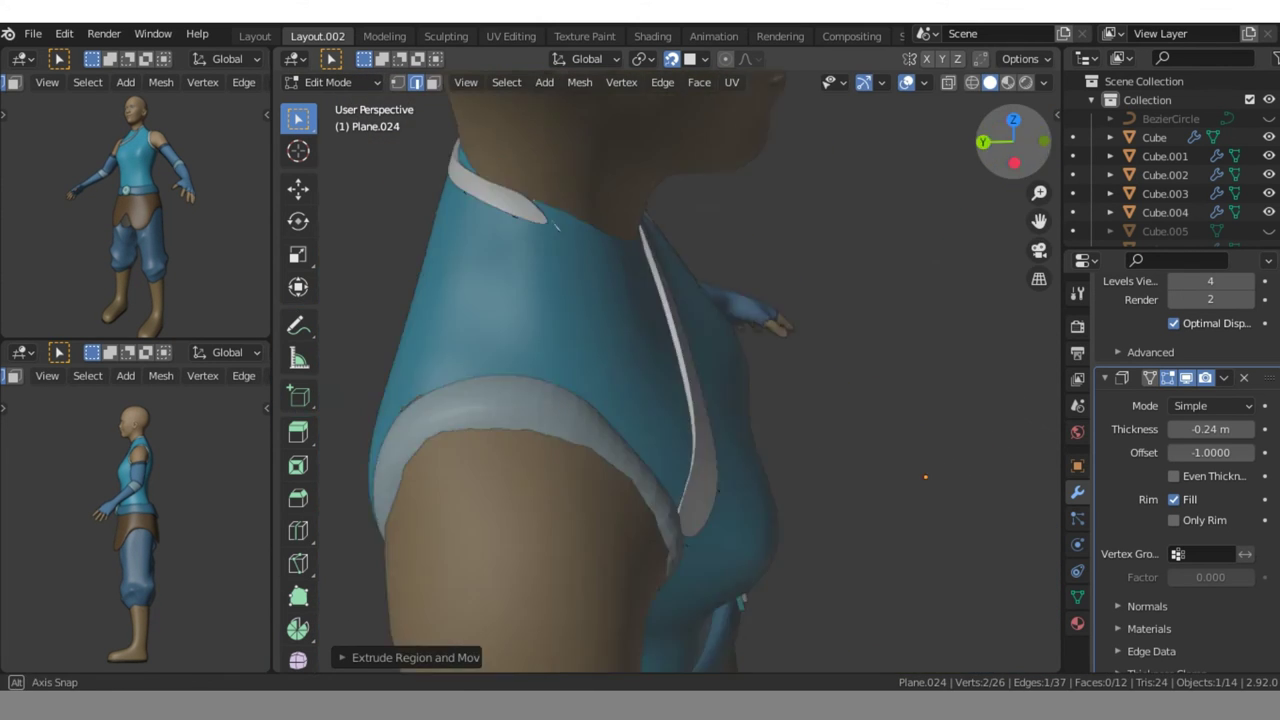
key(e)
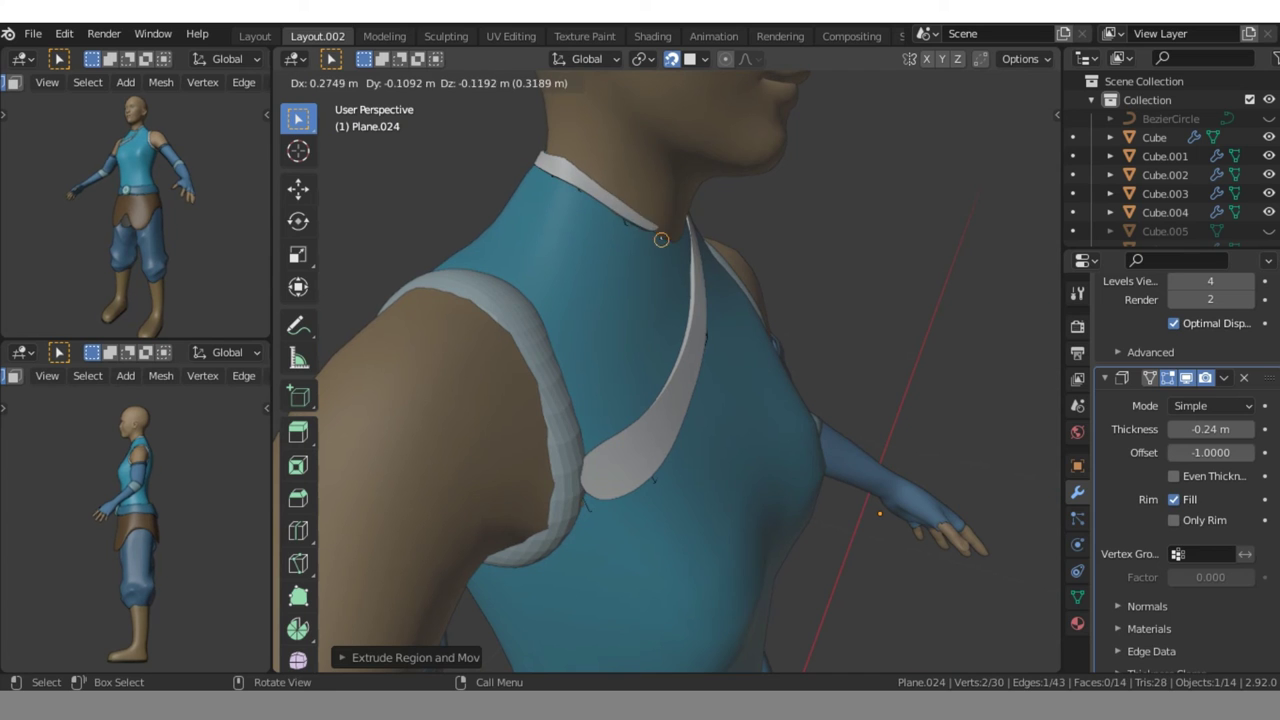
click(665, 249)
middle_drag(665, 249, 745, 310)
key(e)
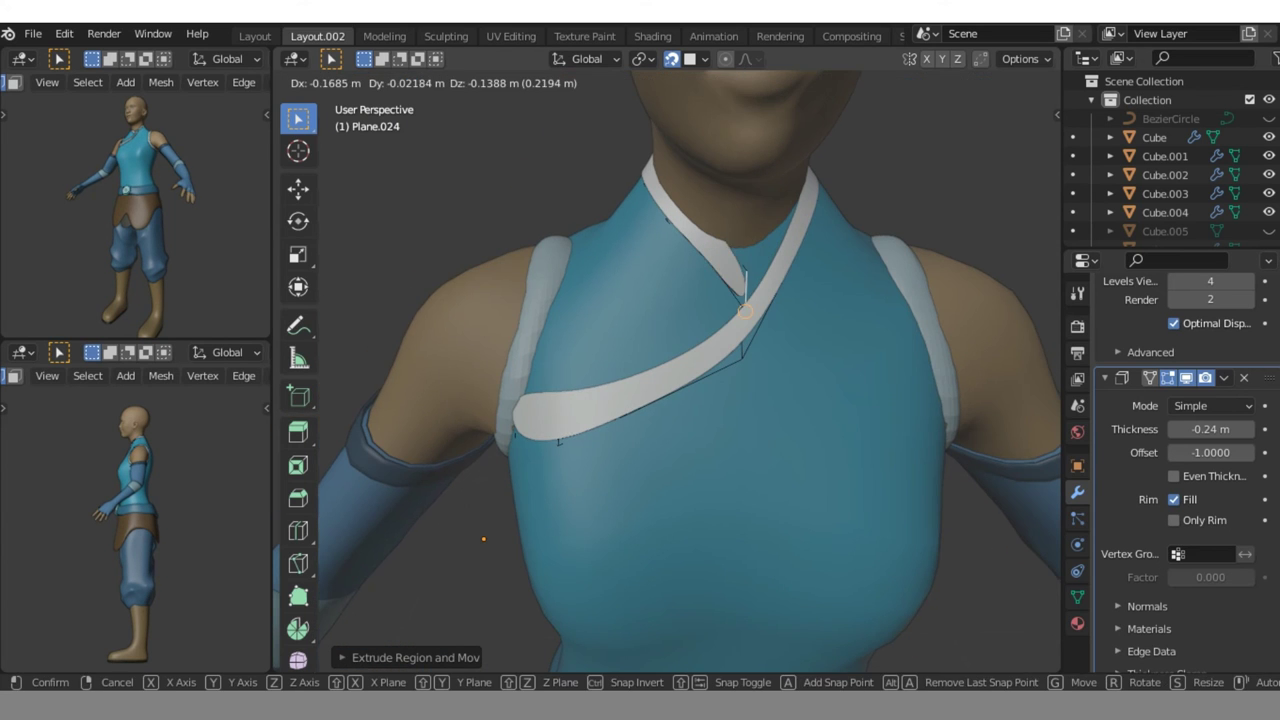
click(738, 316)
key(e)
click(765, 272)
key(e)
click(765, 272)
key(Tab)
key(KP_1)
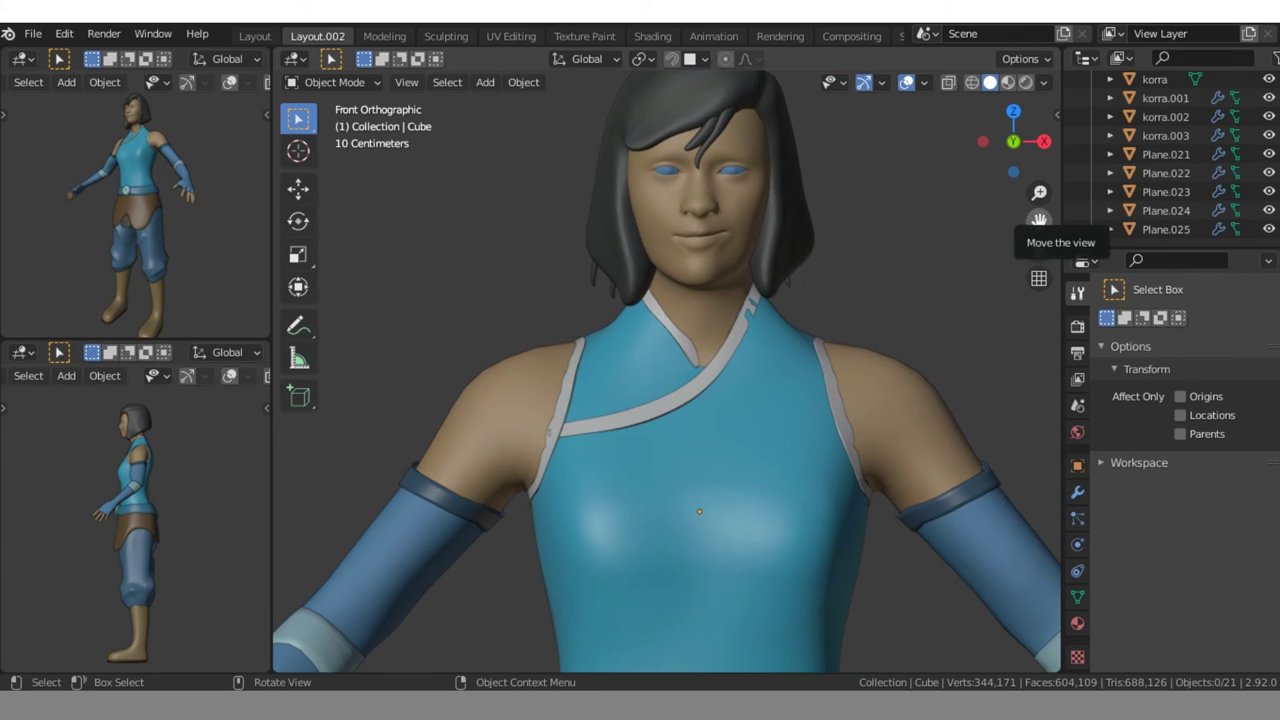
- Delete the leftover BezierCircle from the scene
scroll(667, 372, down, 4)
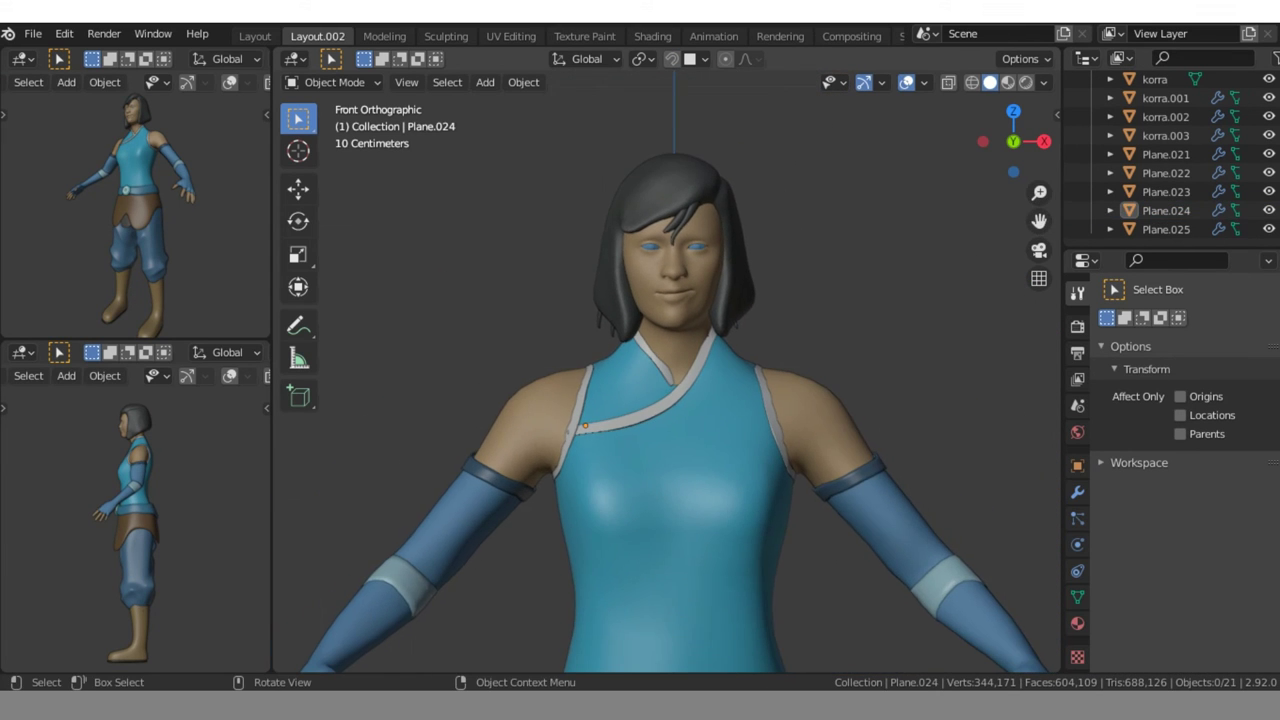
scroll(667, 400, down, 3)
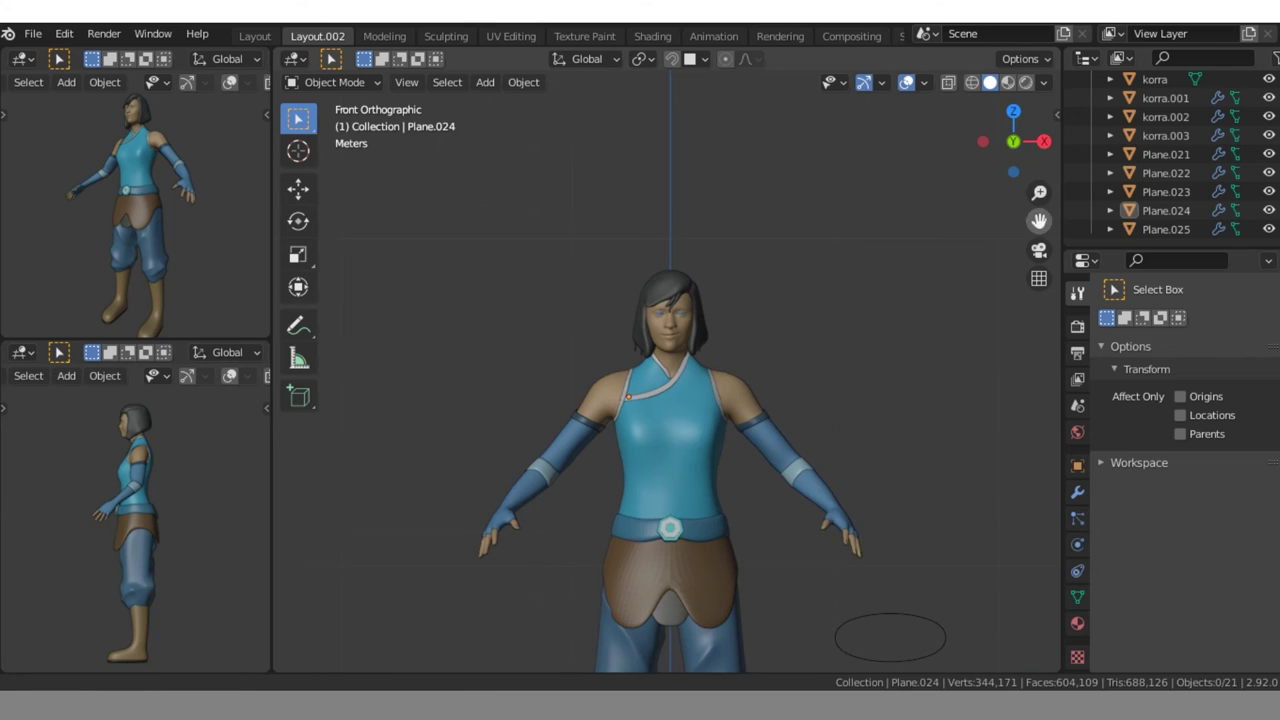
scroll(667, 400, down, 2)
click(880, 481)
key(x)
click(880, 478)
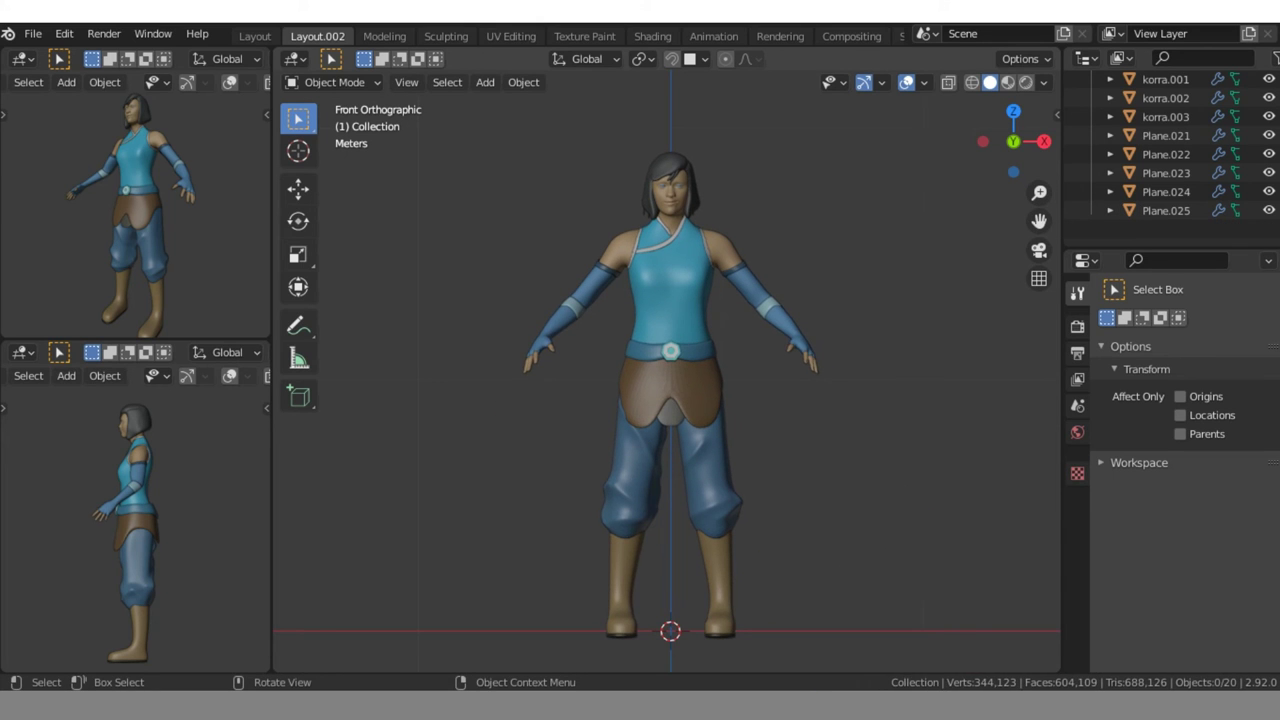
- Add a loop cut near the boot top and select a band of faces around the boot
key(Tab)
key(KP_3)
key(ctrl+r)
click(690, 510)
click(690, 510)
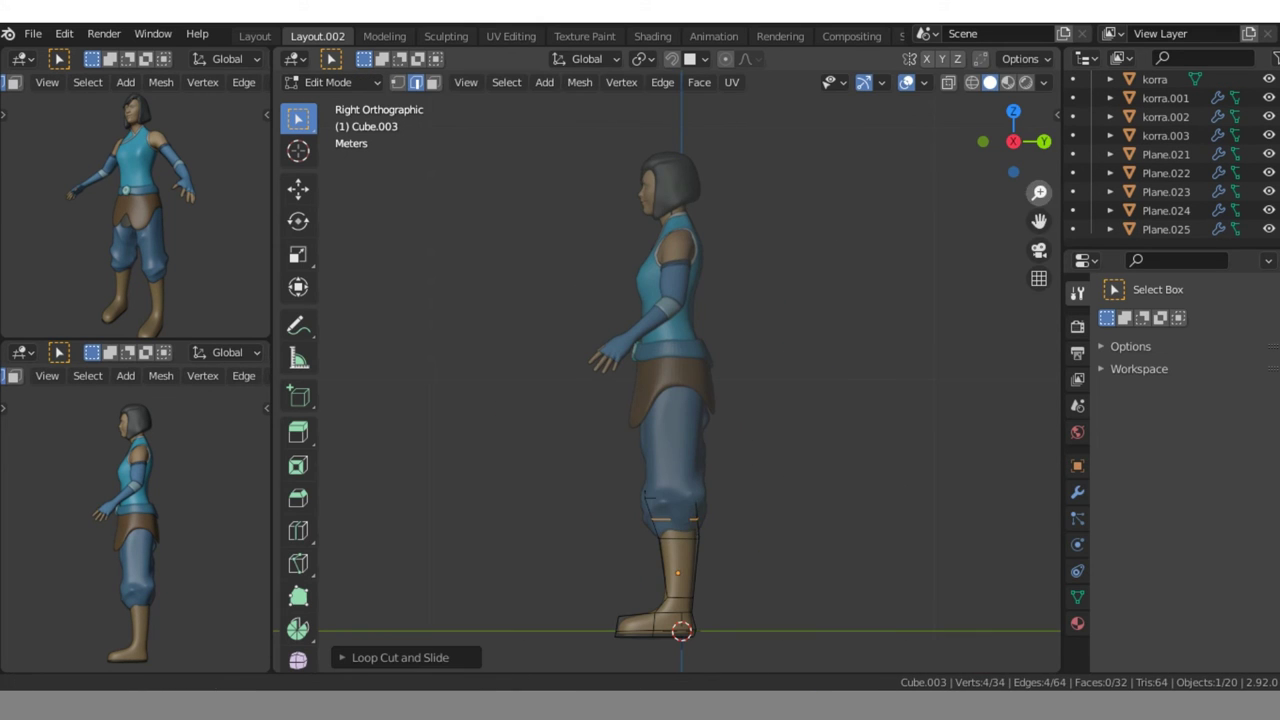
scroll(690, 500, up, 3)
drag(1039, 220, 1039, 220)
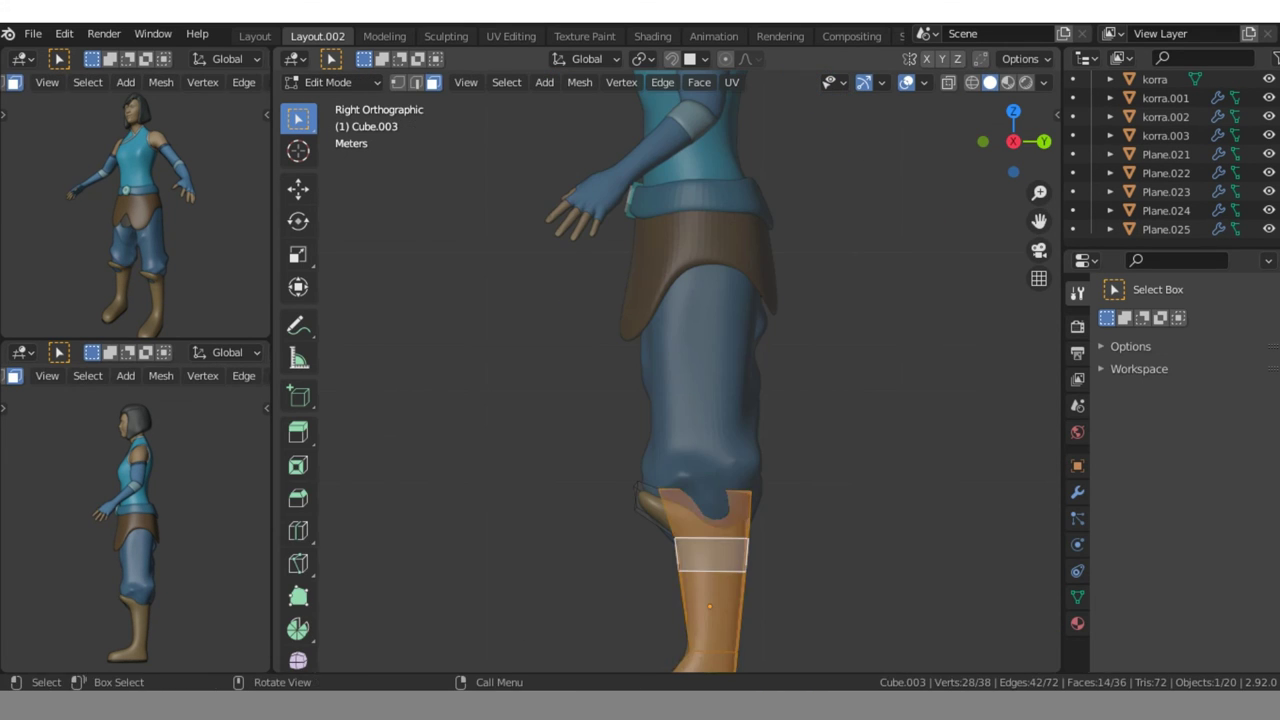
drag(1013, 141, 1000, 150)
ctrl+click(720, 560)
- Duplicate the boot band and place the copy at the ankle, rotated to match the boot
key(grave)
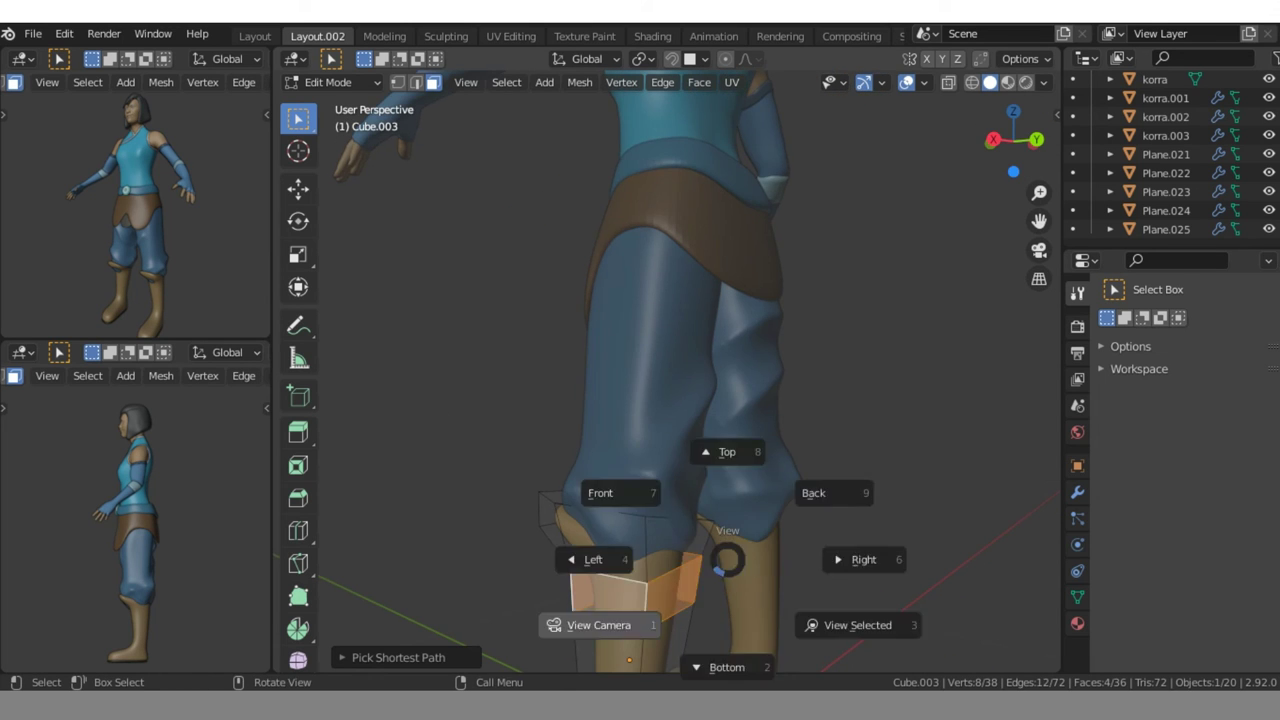
click(603, 491)
key(shift+d)
key(Escape)
key(p)
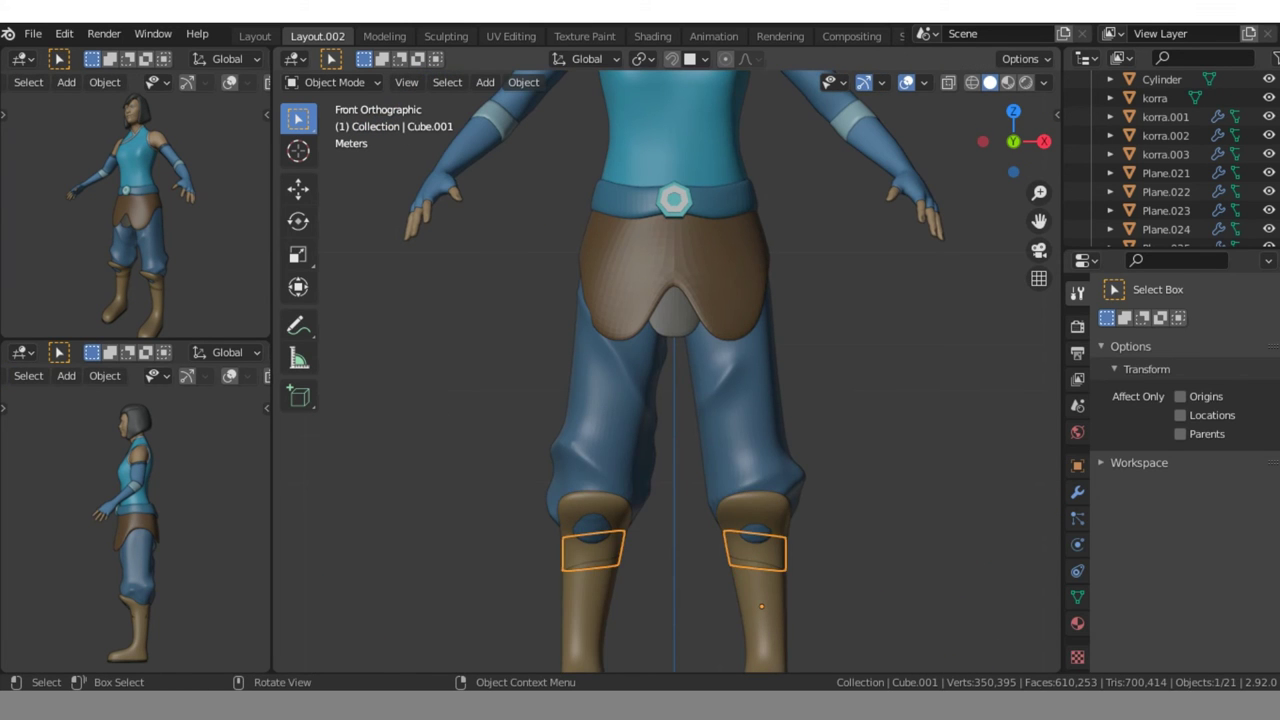
key(shift+d)
middle_drag(668, 400, 760, 400)
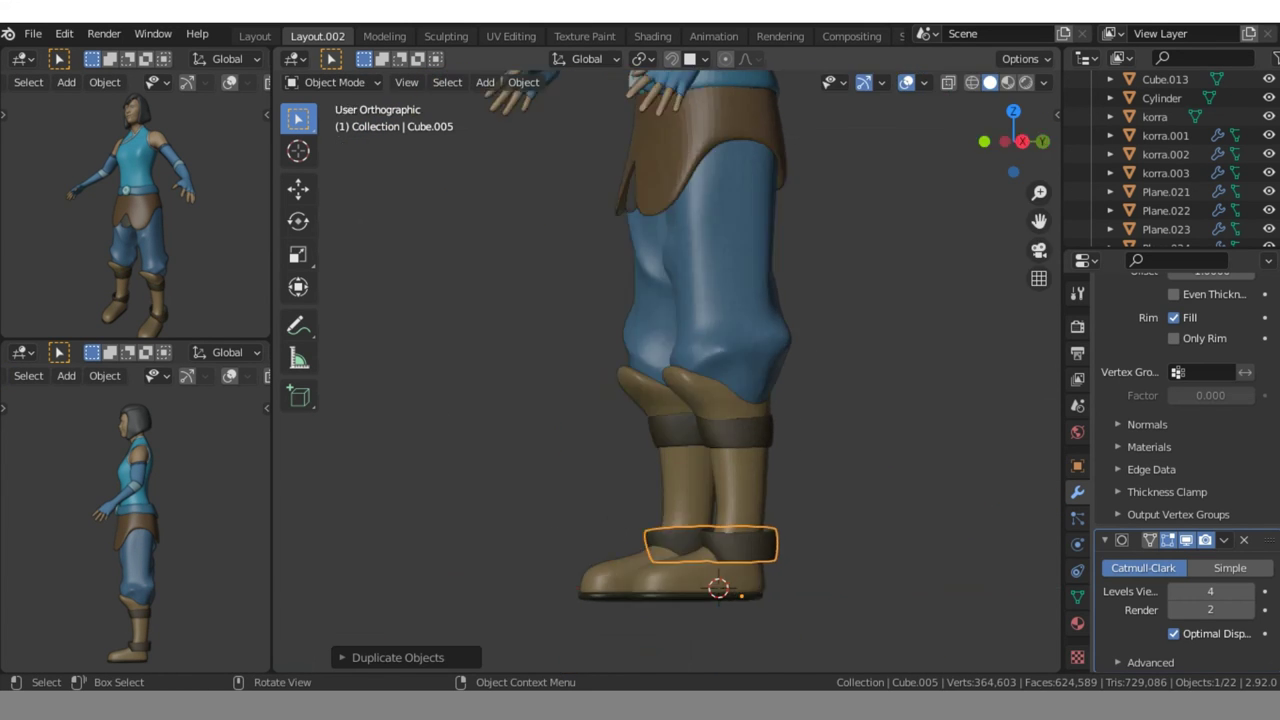
key(KP_3)
key(r)
key(Return)
key(KP_1)
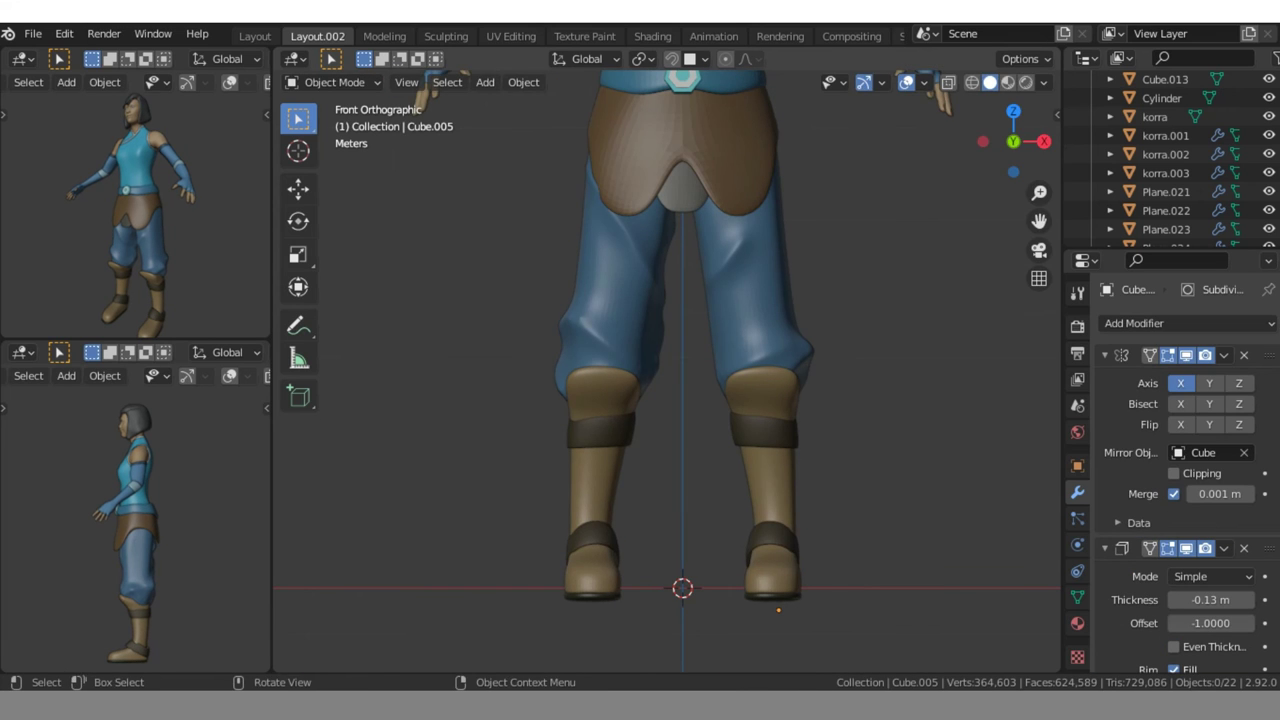
key(g)
key(Return)
- Move the boot heel vertices into place
drag(1014, 142, 1030, 150)
key(Tab)
key(g)
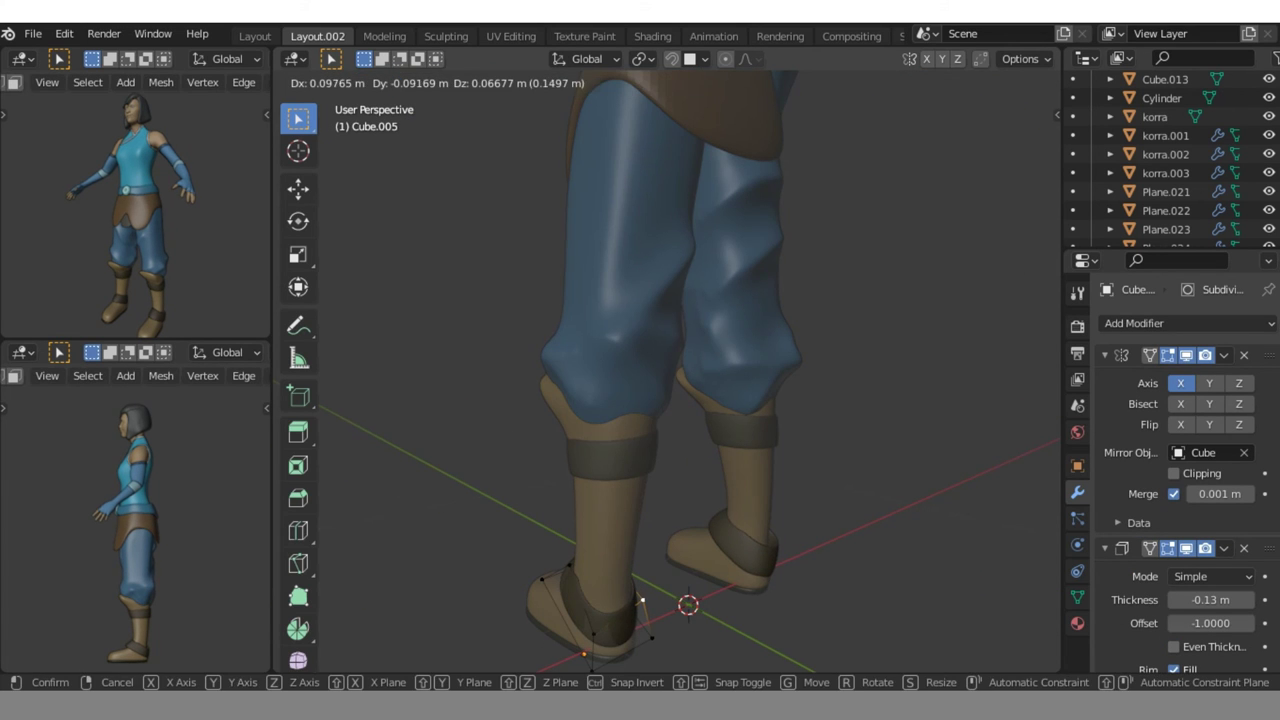
key(Return)
key(Tab)
- Reposition the boot's strap vertices using the see-through view
drag(1014, 142, 1020, 130)
key(a)
click(575, 580)
key(Tab)
click(984, 145)
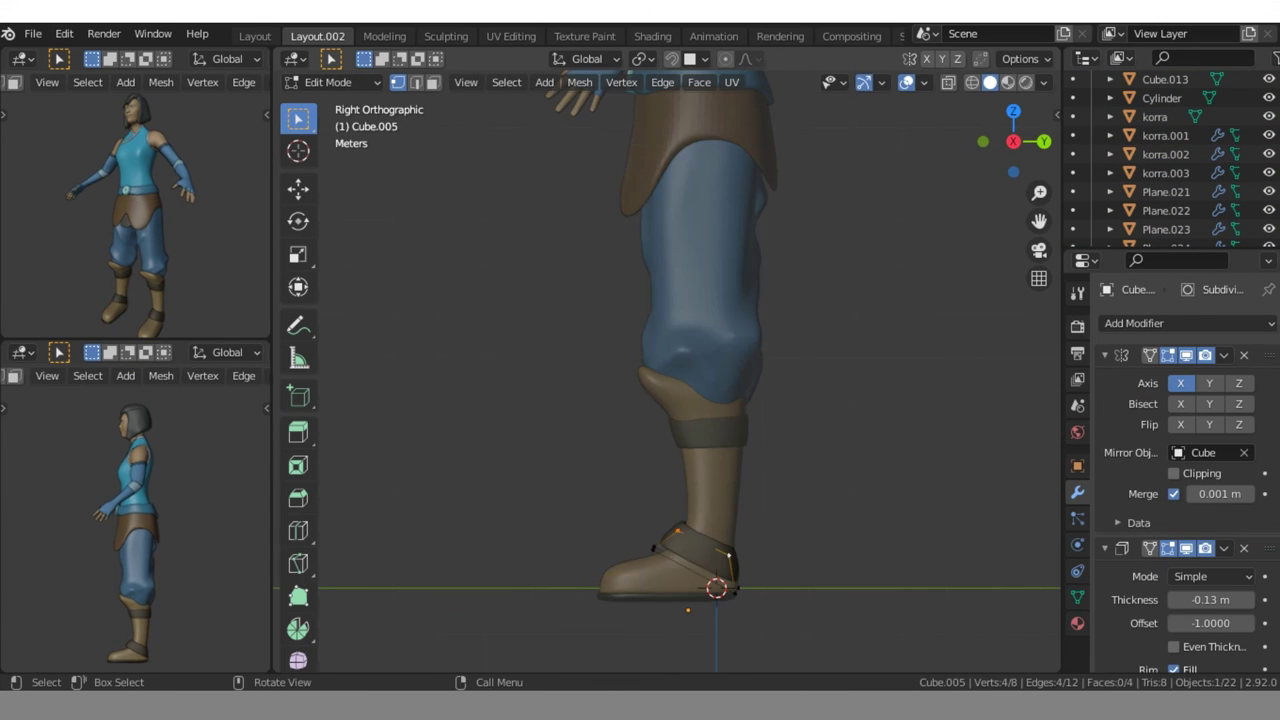
key(alt+z)
key(g)
key(Return)
key(g)
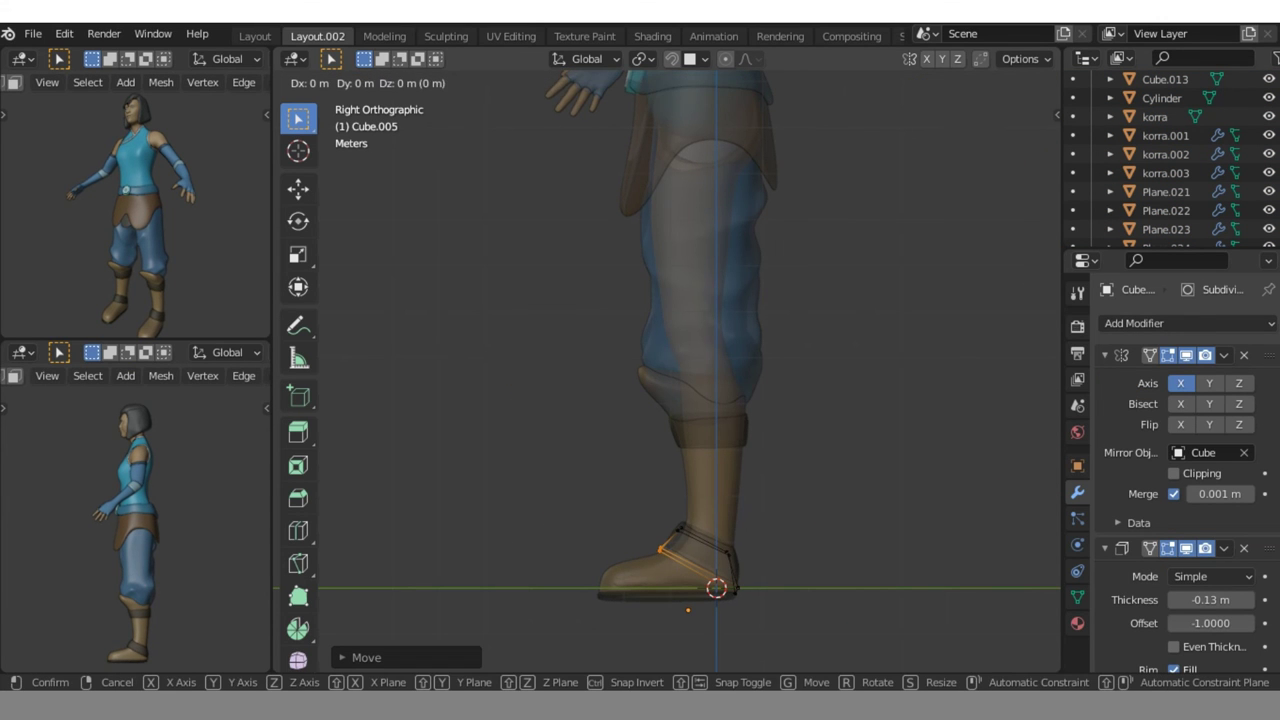
click(667, 548)
- Separate the ankle strap into its own object and adjust its position
key(p)
key(Tab)
key(alt+z)
key(g)
key(Return)
- Rotate the boot's top edge loop in Right Ortho view to follow the lower leg
key(grave)
key(KP_1)
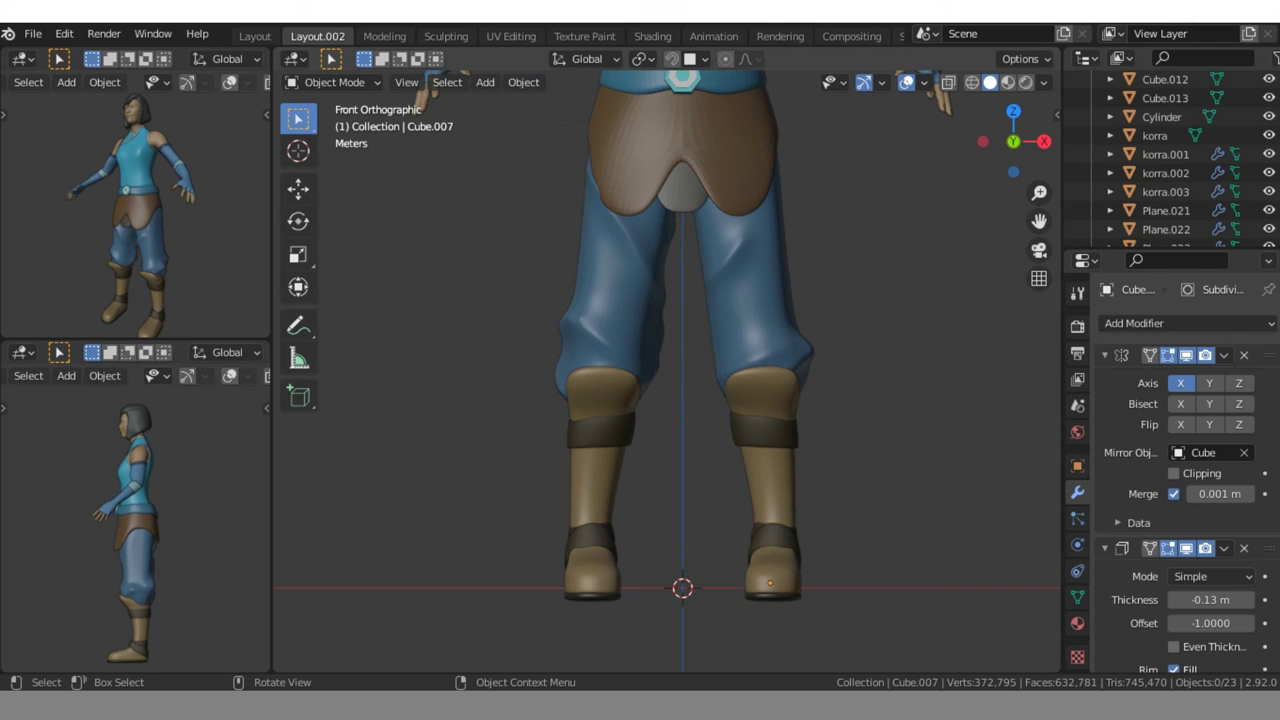
key(KP_3)
click(710, 480)
key(Tab)
key(alt+z)
drag(571, 321, 760, 412)
key(r)
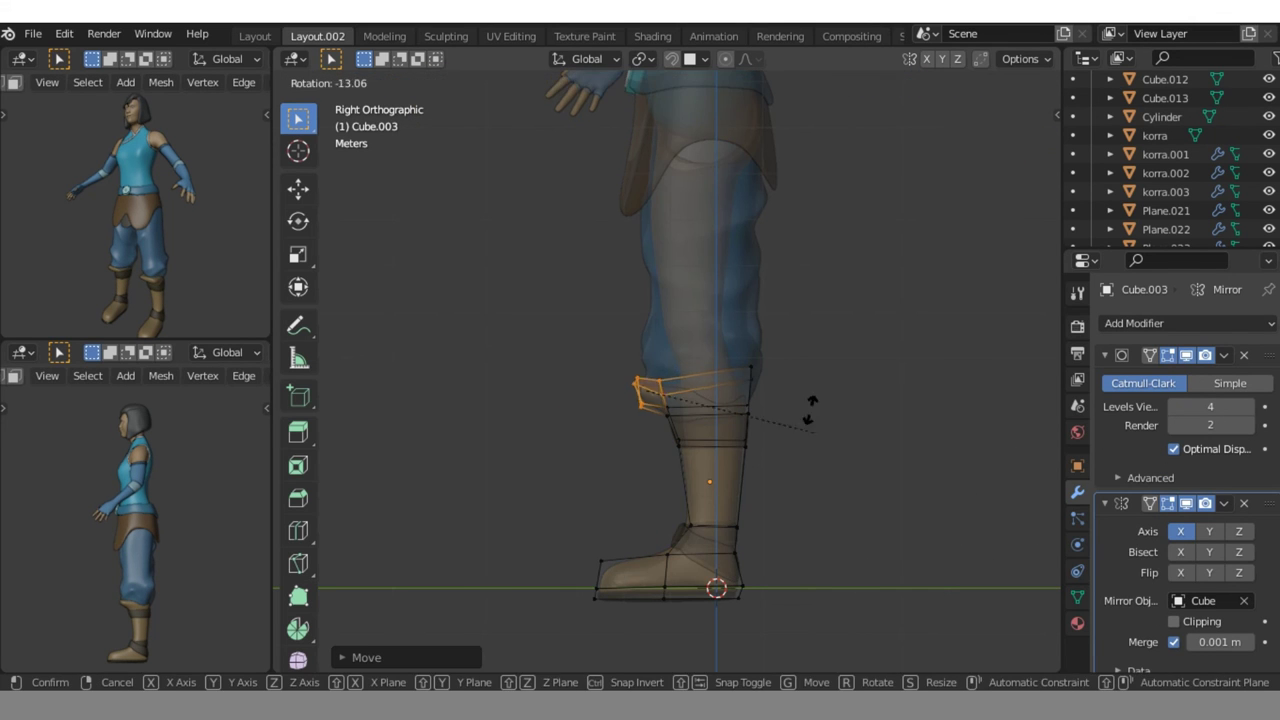
key(Return)
key(Tab)
key(alt+z)
key(KP_1)
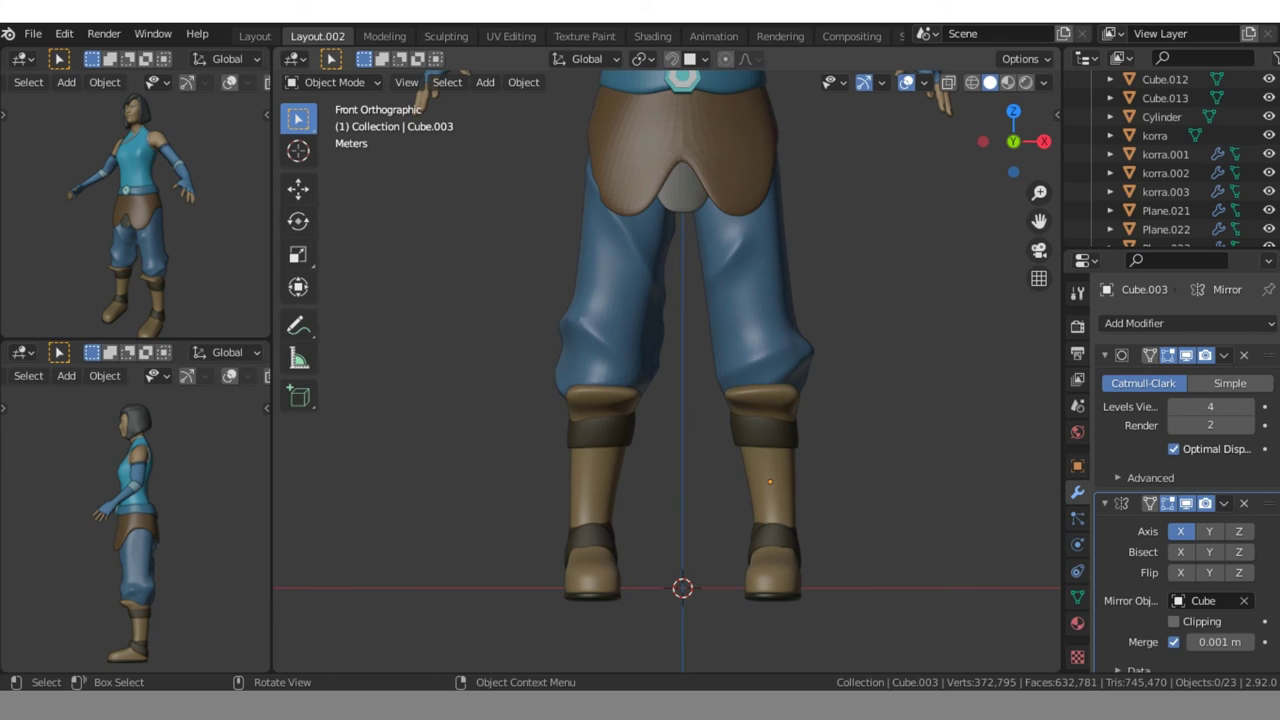
drag(1039, 192, 1039, 320)
- Add a cube, enlarge it, flatten it along Z and lower it below the character's feet
key(shift+a)
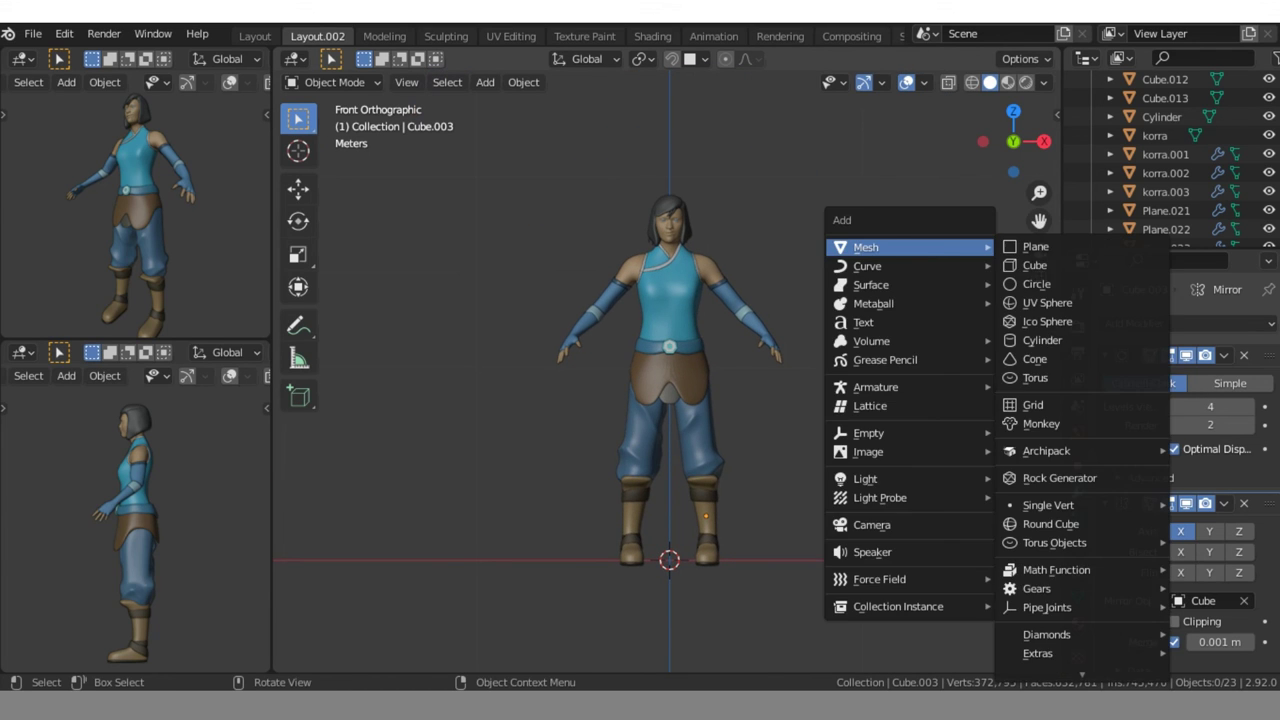
click(1030, 265)
key(s)
click(980, 230)
key(s)
key(z)
click(705, 550)
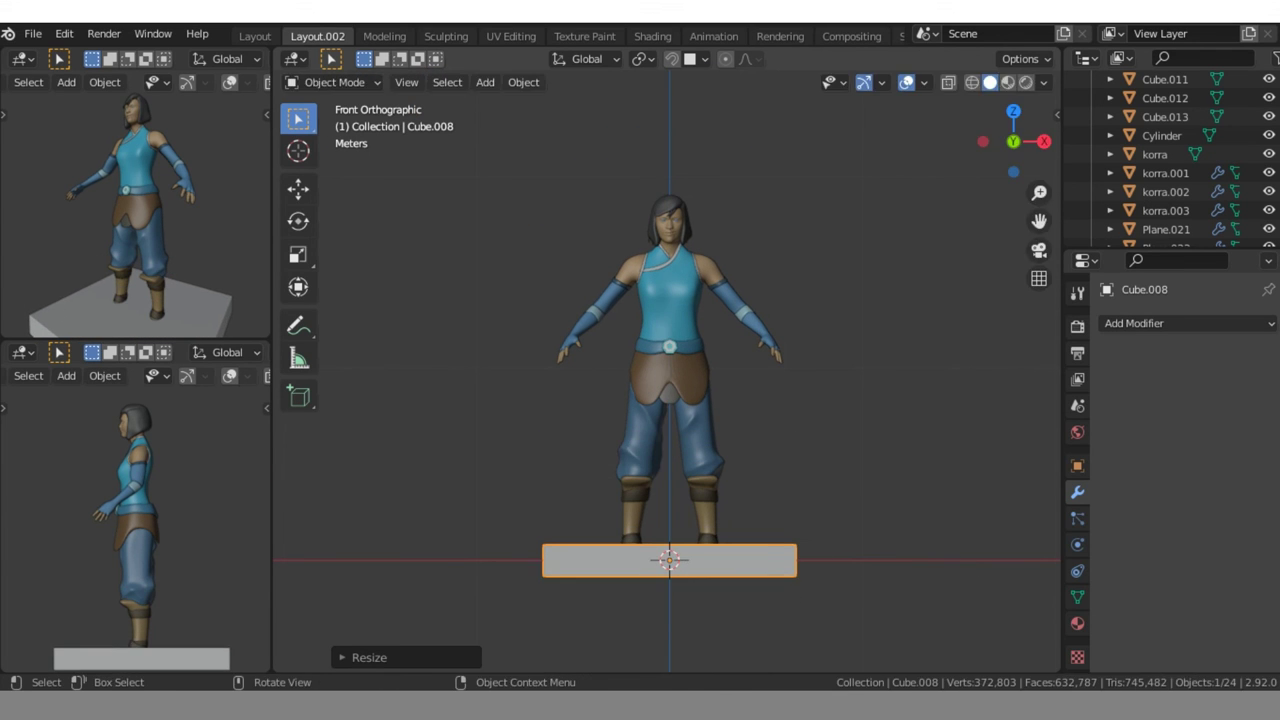
key(g)
key(z)
click(669, 575)
- Round the slab with level-4 subdivision and add two edge loops around it
key(ctrl+4)
key(Tab)
key(ctrl+r)
scroll(669, 578, up, 1)
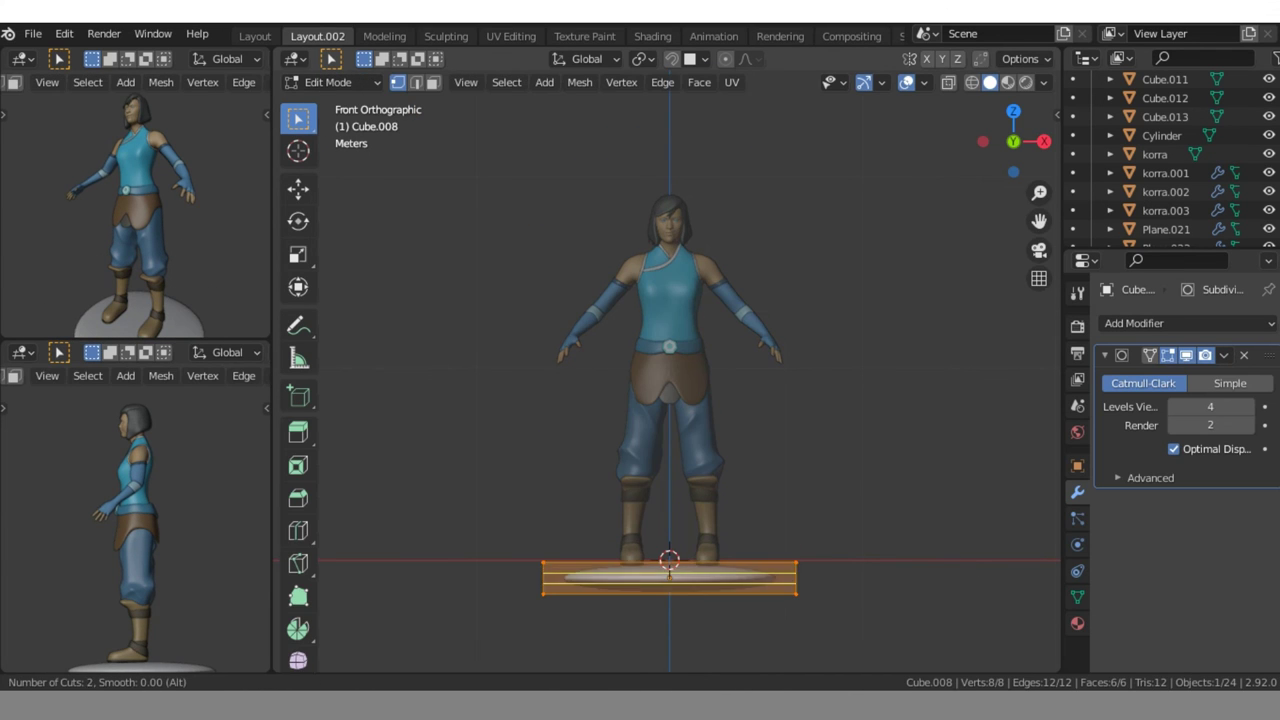
click(669, 578)
key(Tab)
- From the side view, zoom in and adjust the base's height against the boots
key(KP_3)
drag(1039, 240, 1039, 170)
key(alt+a)
key(g)
key(z)
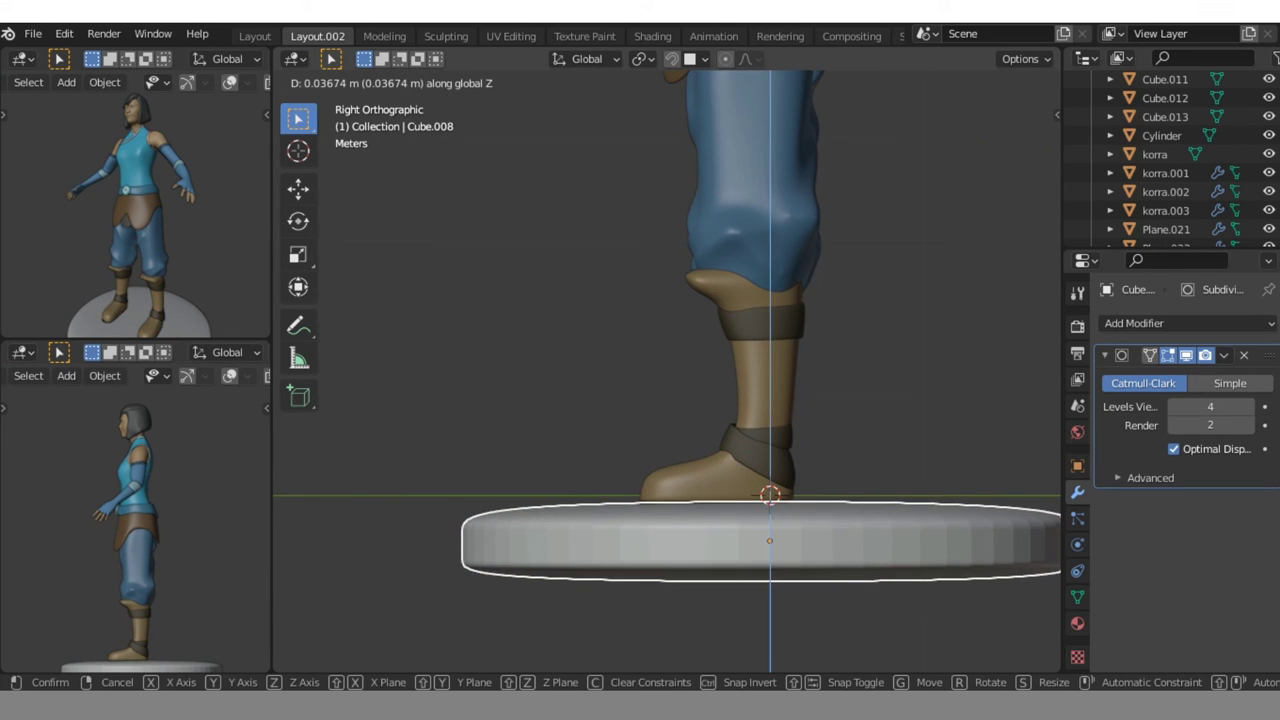
key(Escape)
- Give the base a teal colour in its material settings and orbit around the figure
key(KP_1)
key(alt+a)
scroll(674, 400, down, 4)
click(1077, 623)
mouse_move(674, 400)
middle_down()
mouse_move(780, 370)
mouse_move(700, 370)
middle_up()
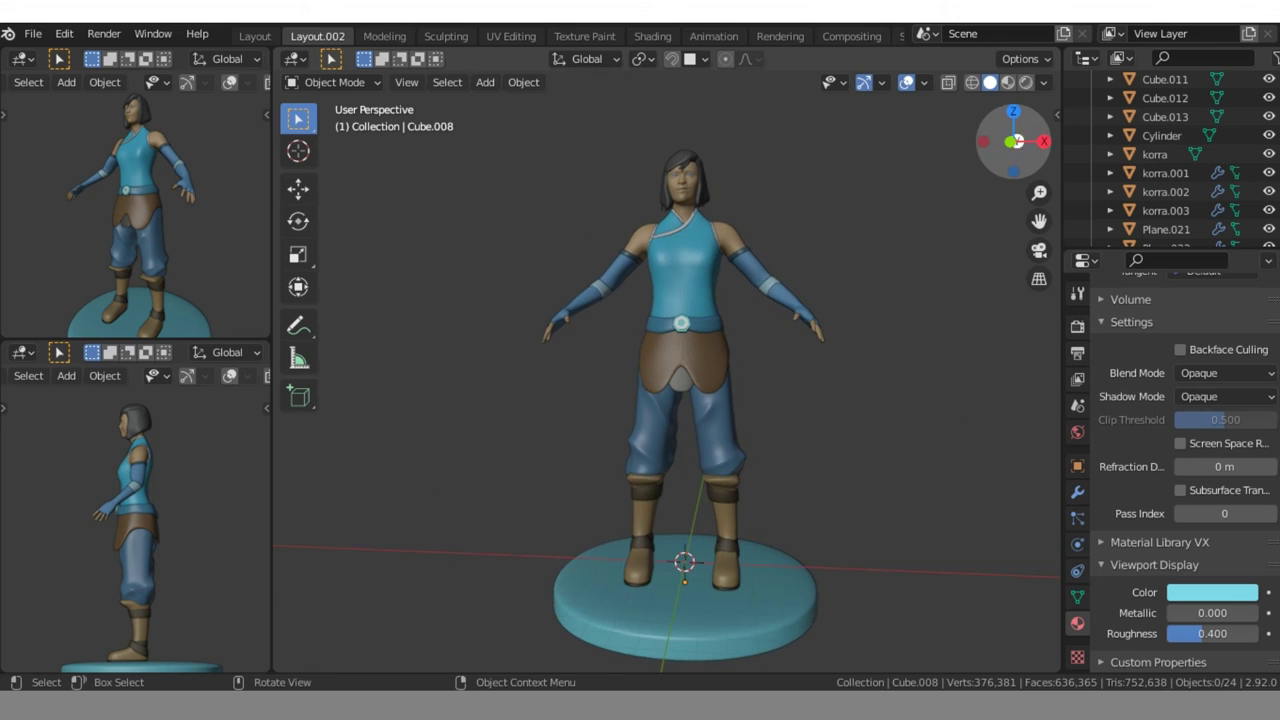
- Select and zoom onto the brown waist flaps, then edit their mesh to expose the lower edges
key(KP_1)
click(640, 330)
key(KP_Decimal)
key(Tab)
shift+middle_drag(760, 400, 660, 345)
key(g)
key(z)
key(Escape)
key(Tab)
- Extrude the trim outline into a band along the flap edges and colour it white
click(716, 468)
key(Tab)
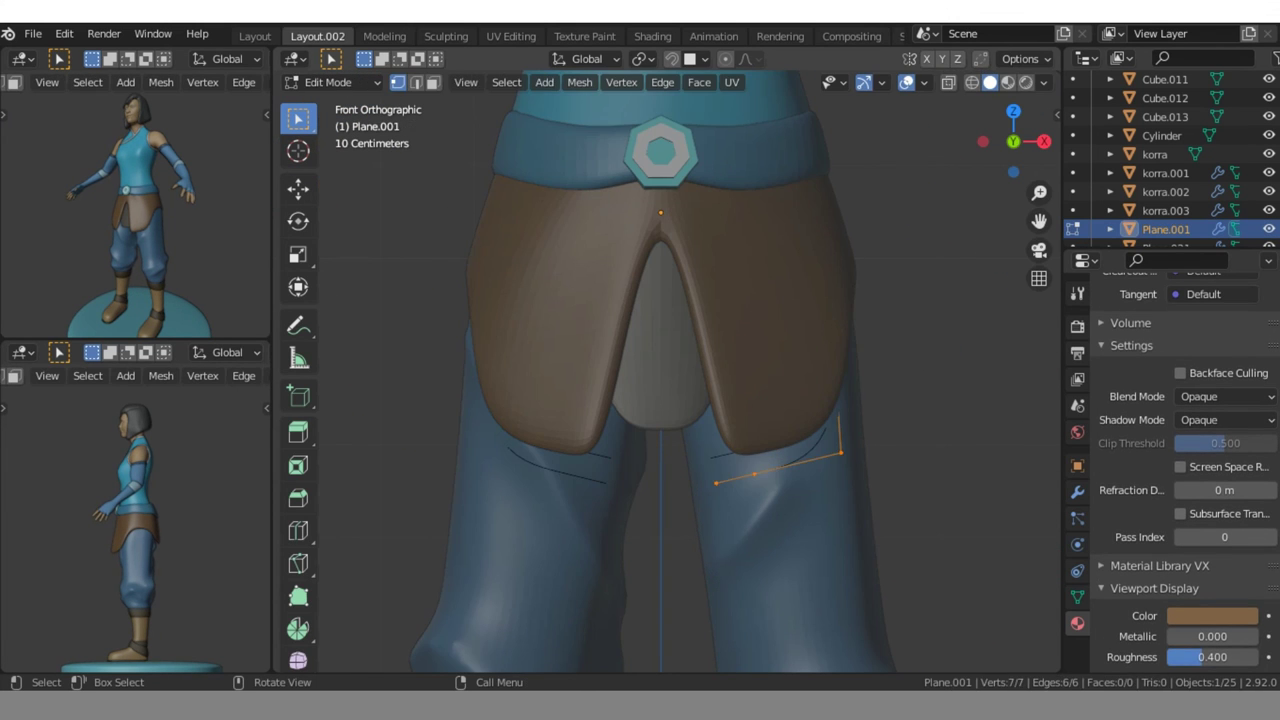
key(e)
click(716, 483)
key(g)
key(Return)
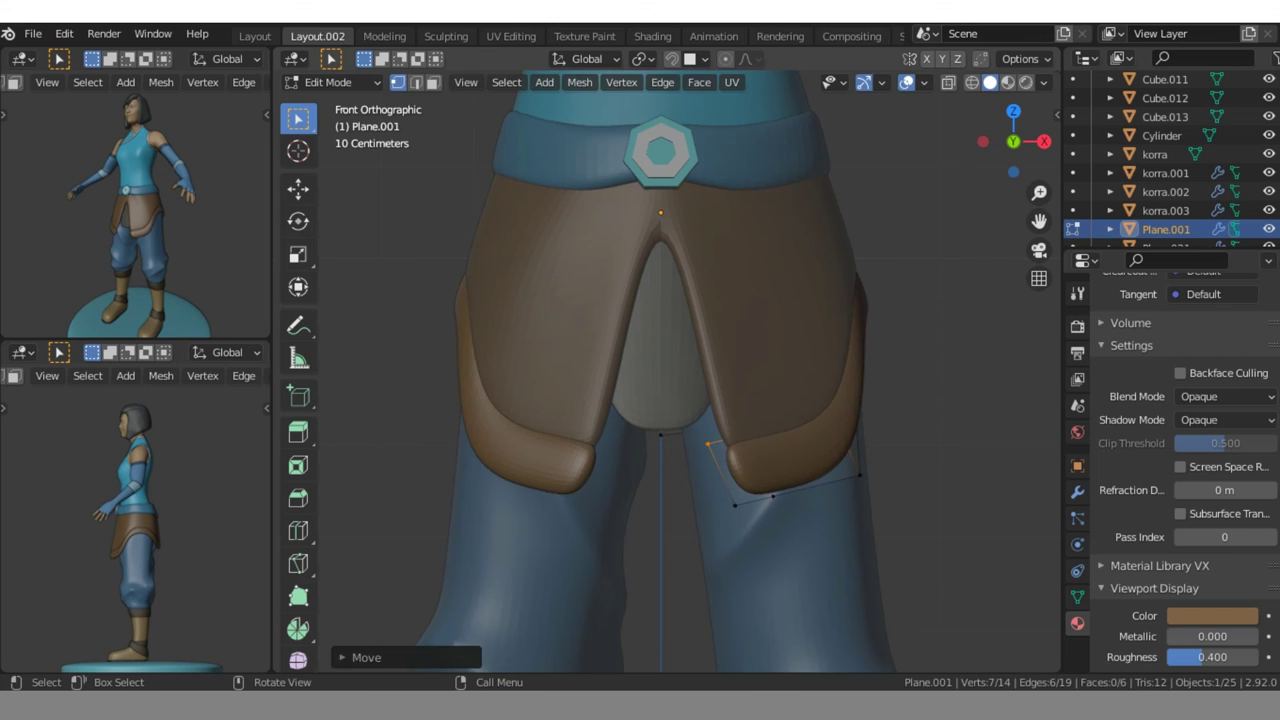
key(Tab)
key(ctrl+v)
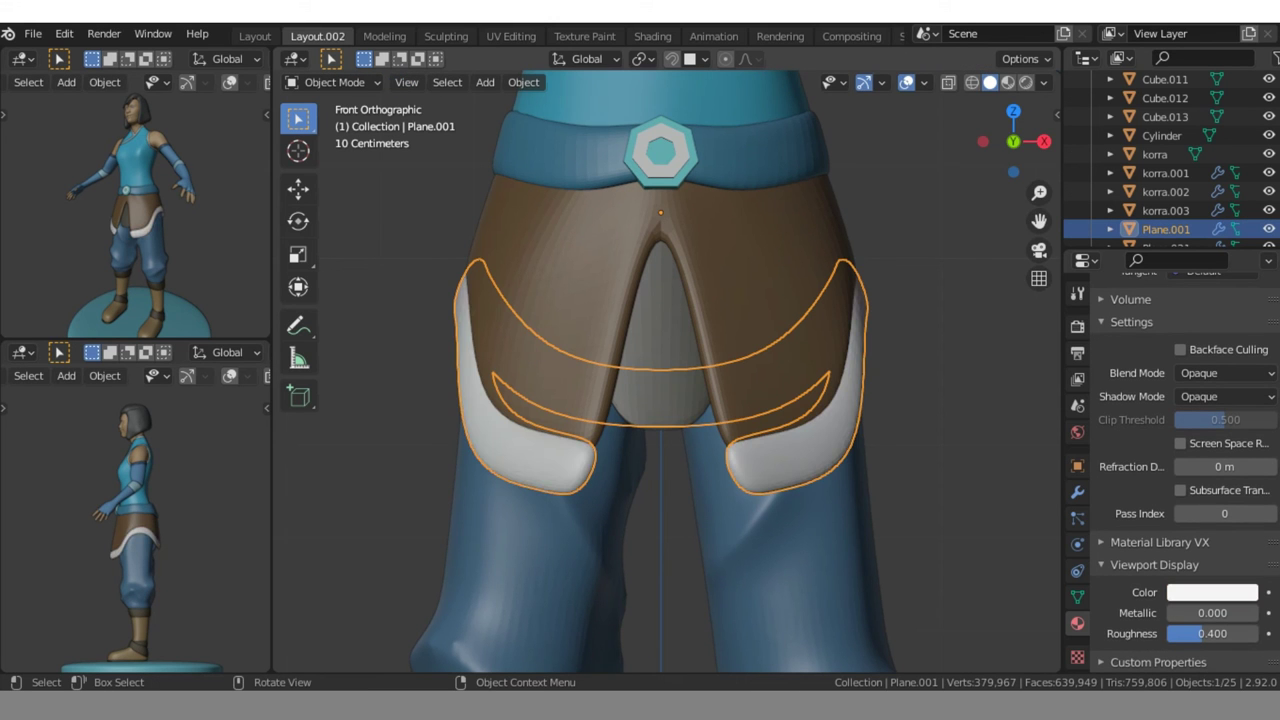
key(alt+a)
scroll(660, 380, down, 5)
mouse_move(660, 380)
middle_down()
mouse_move(740, 395)
mouse_move(821, 437)
middle_up()
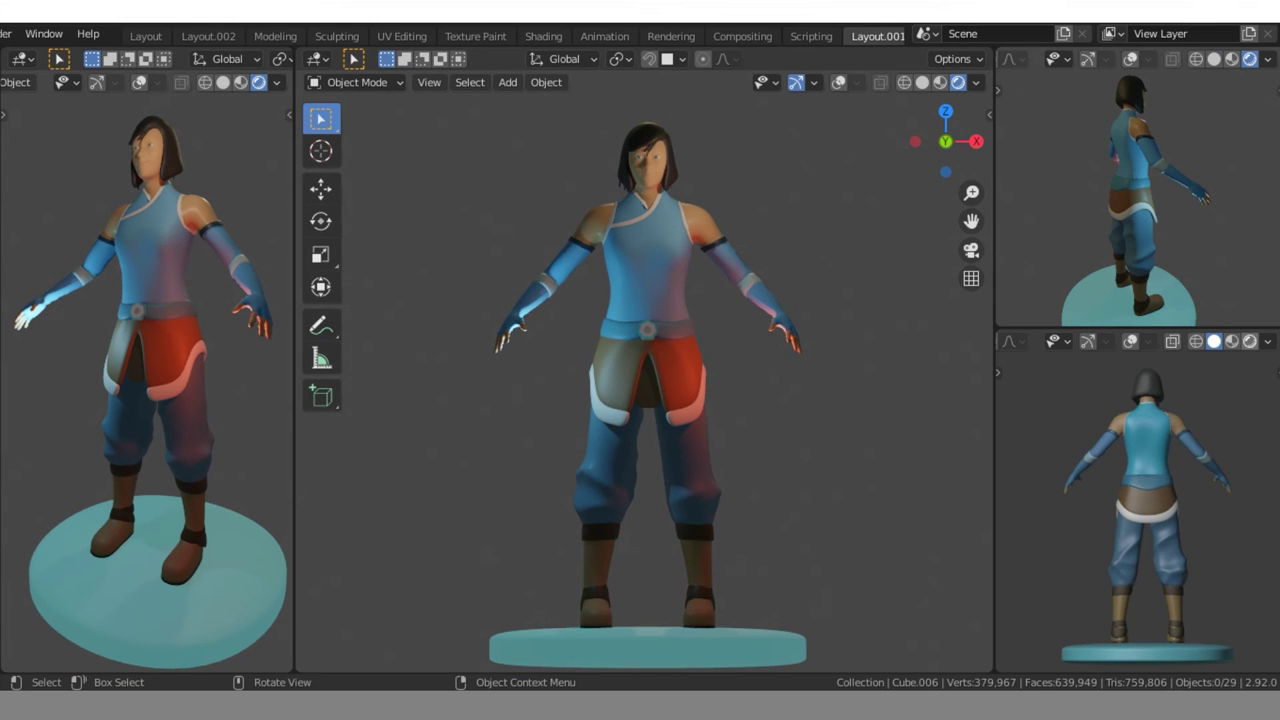
- Set the lower-right view to Rendered shading and check the character from right, back, left and front
click(1249, 341)
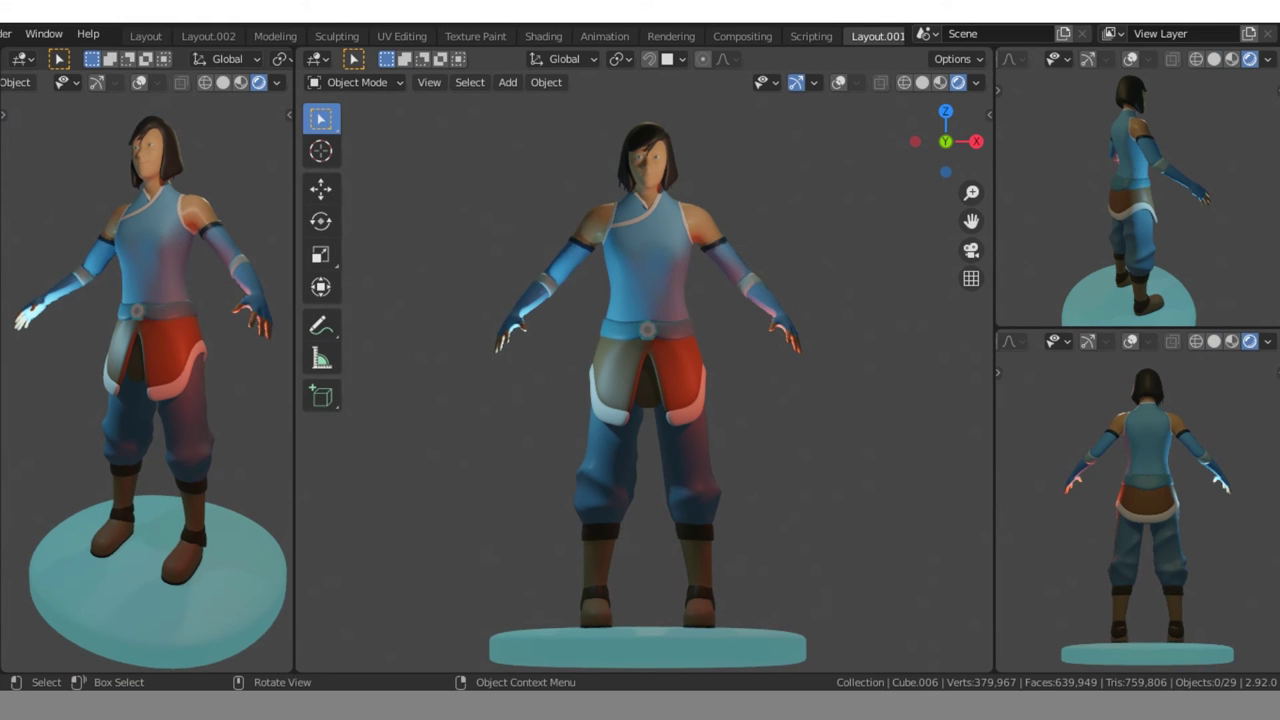
click(869, 343)
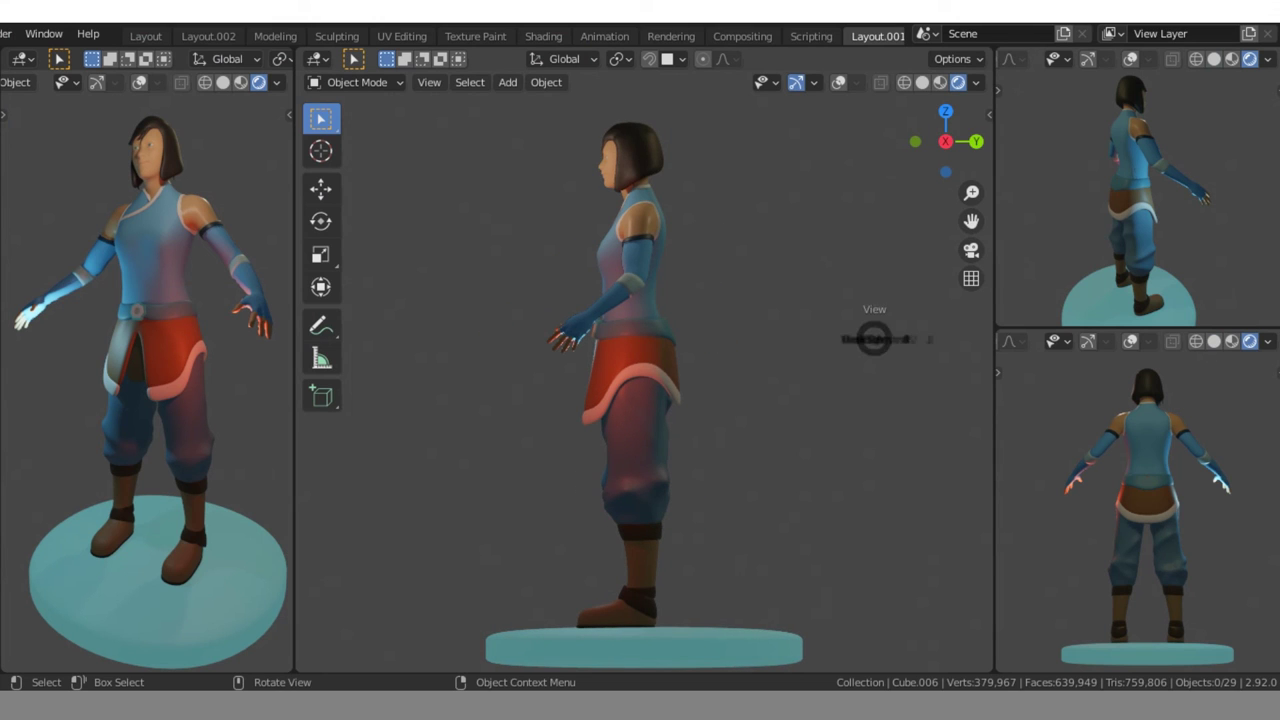
click(960, 268)
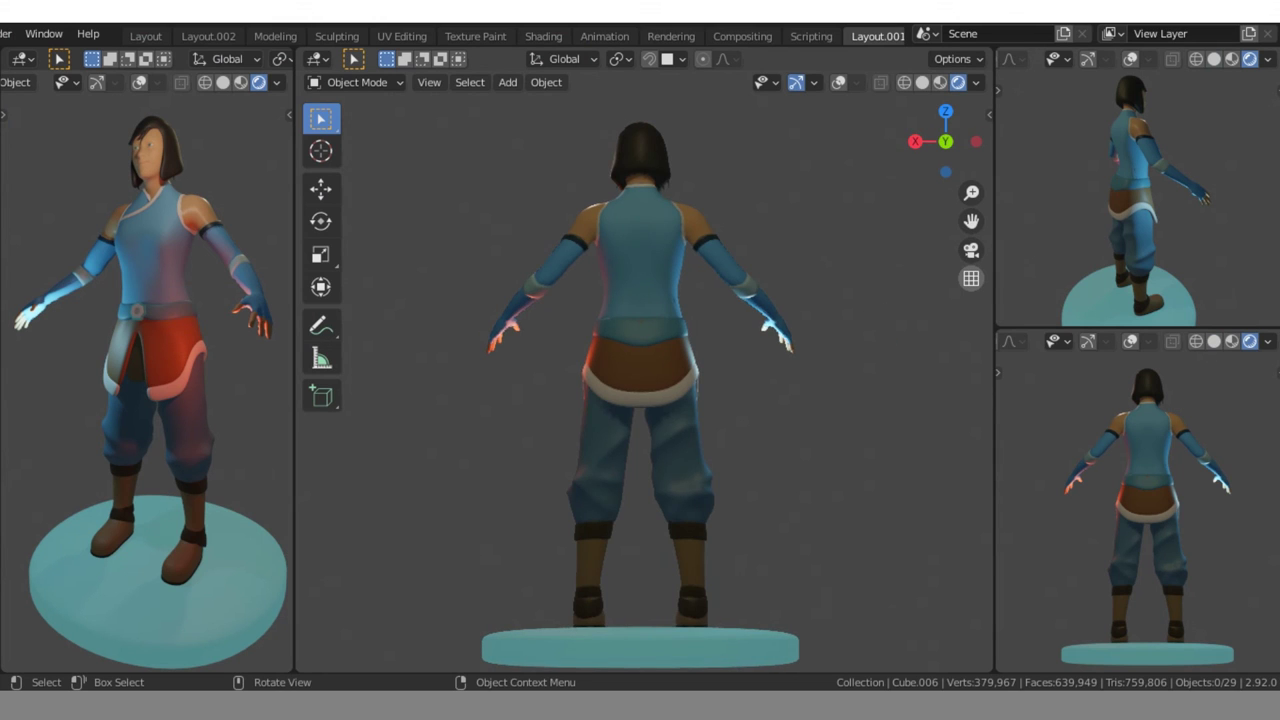
click(815, 280)
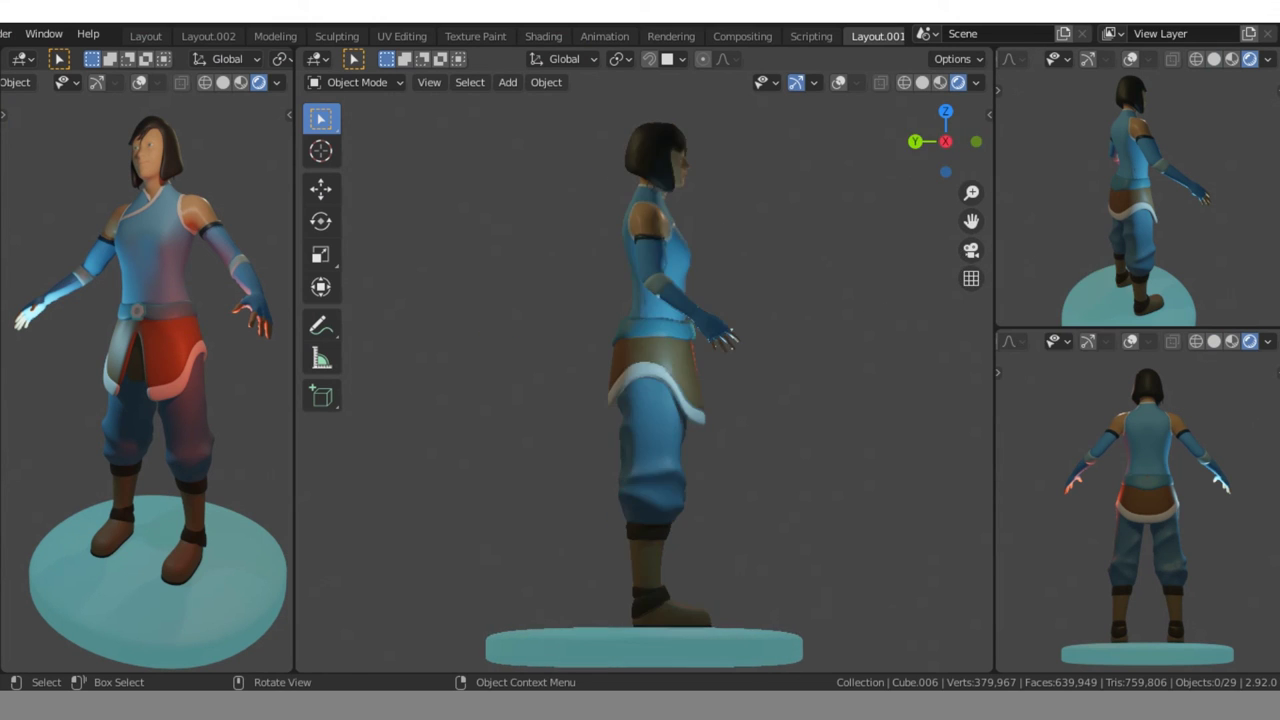
key(grave)
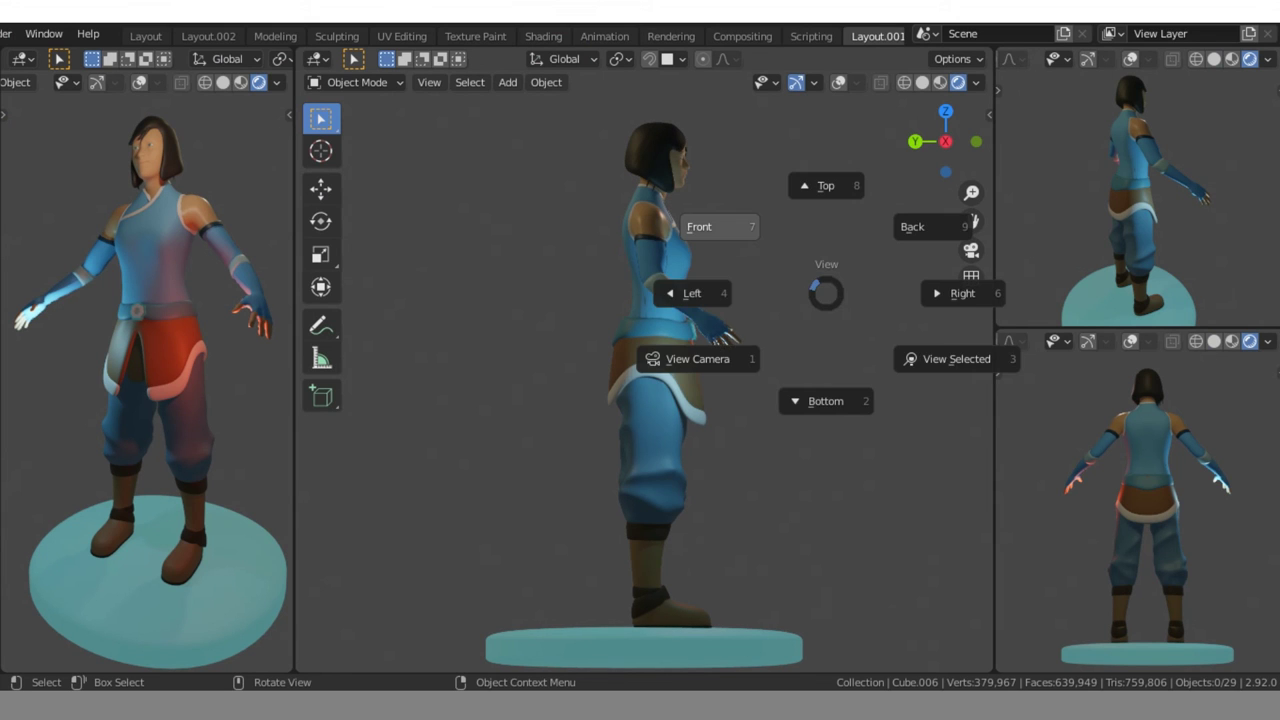
click(699, 226)
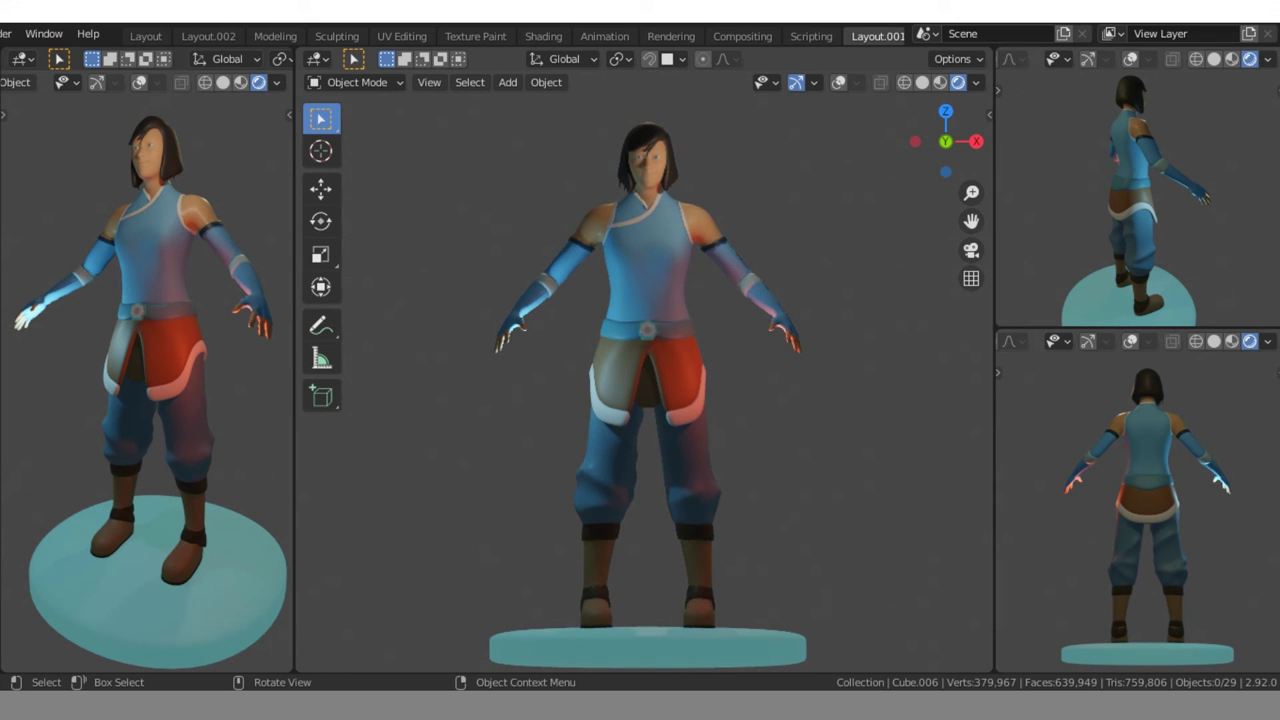
- Orbit the rendered view to look down on the model and return to the front
drag(940, 145, 942, 165)
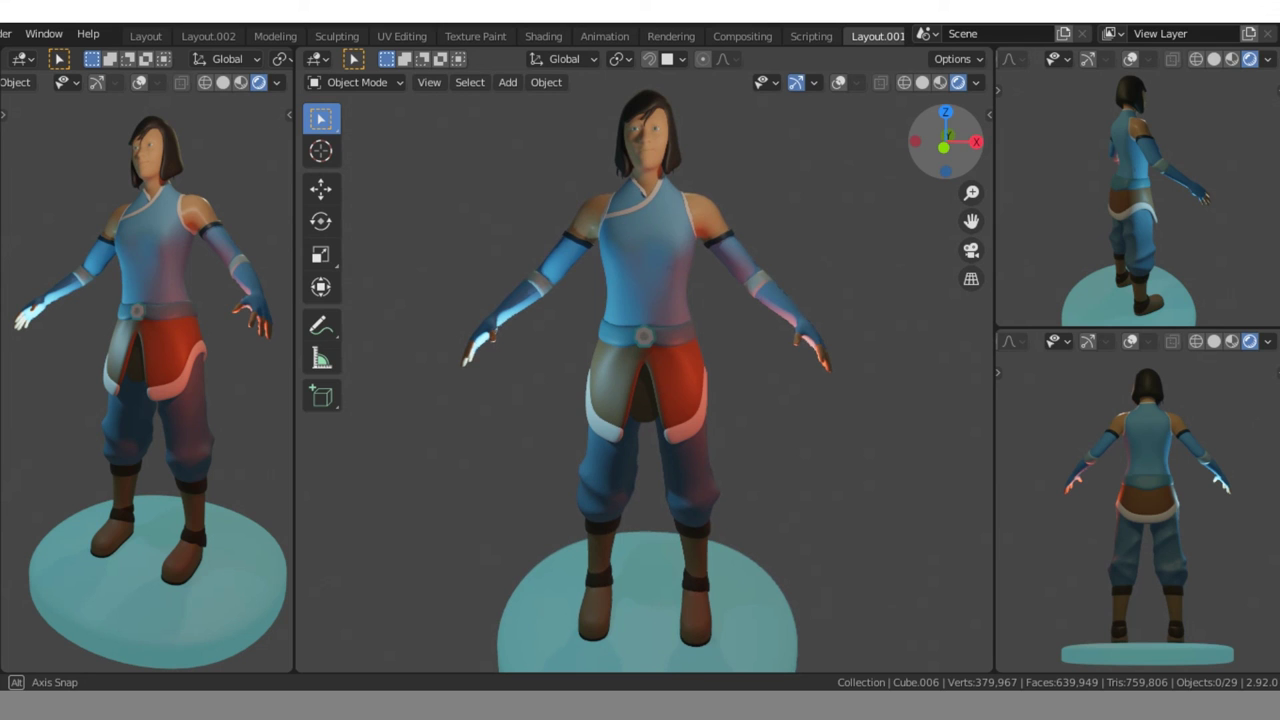
drag(942, 165, 708, 166)
middle_drag(708, 166, 612, 166)
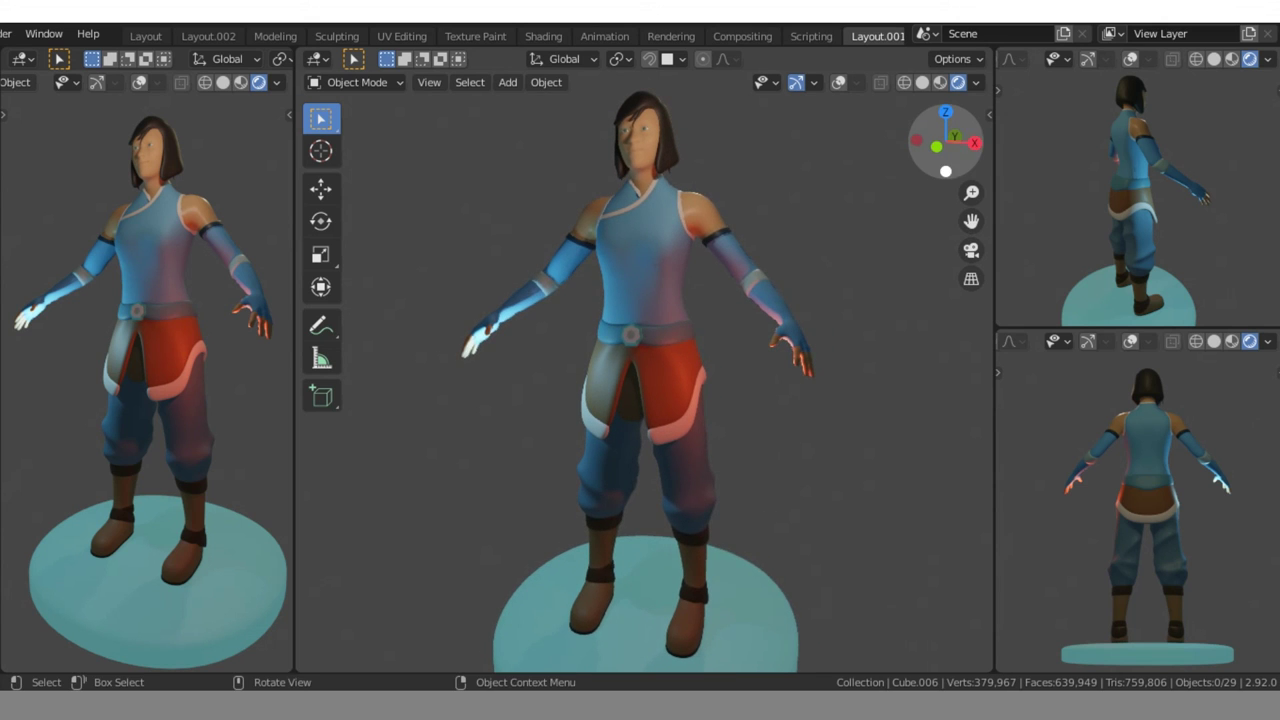
scroll(612, 166, down, 1)
scroll(612, 166, down, 1)
scroll(612, 166, down, 1)
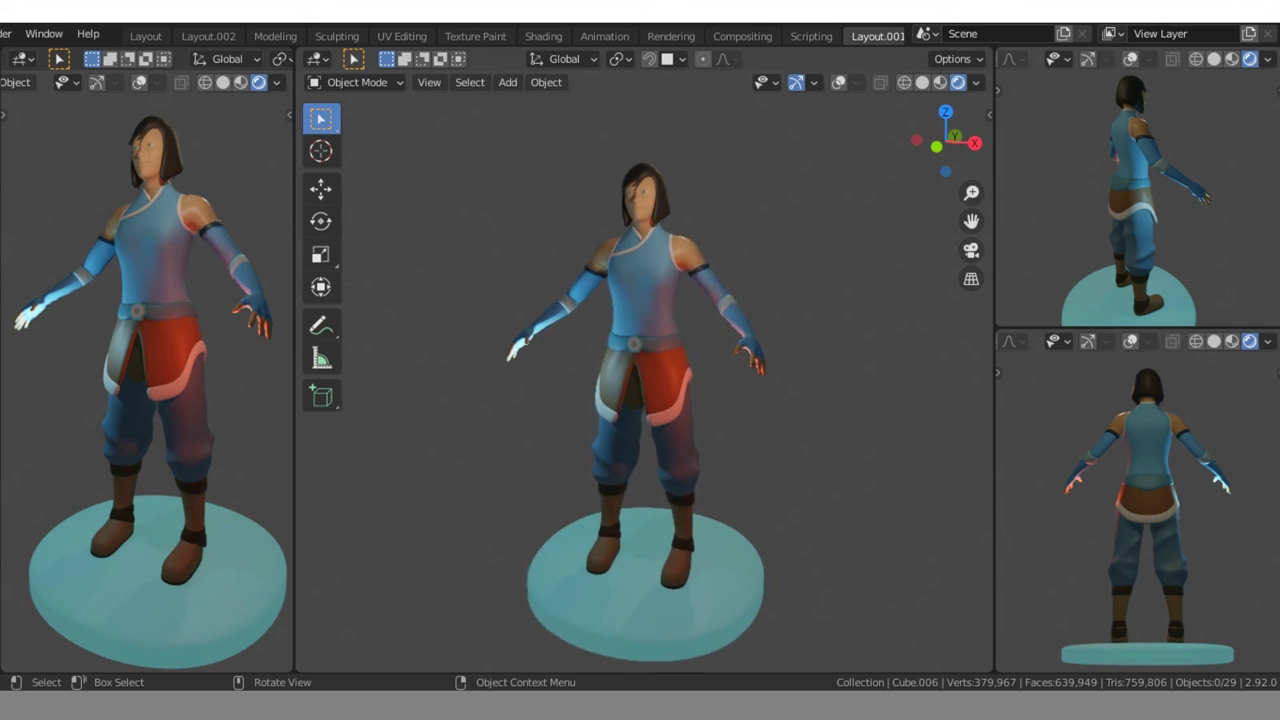
drag(945, 140, 982, 140)
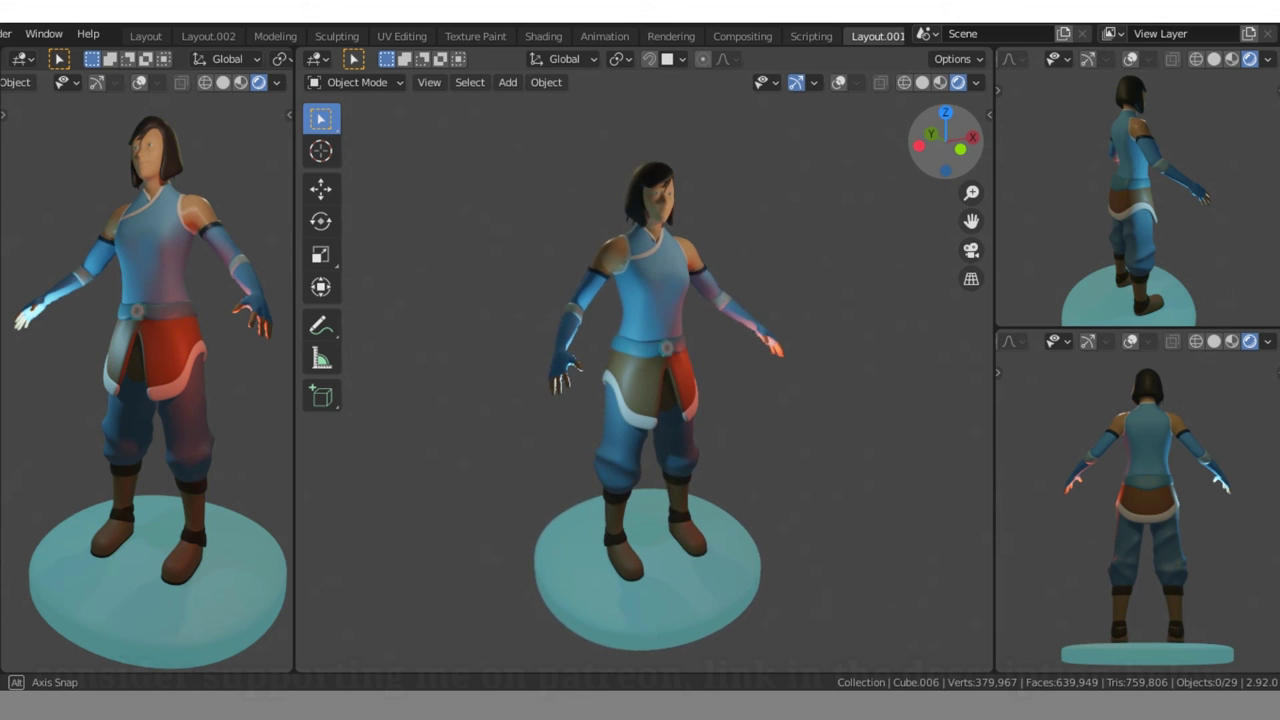
drag(971, 192, 971, 176)
drag(971, 220, 971, 255)
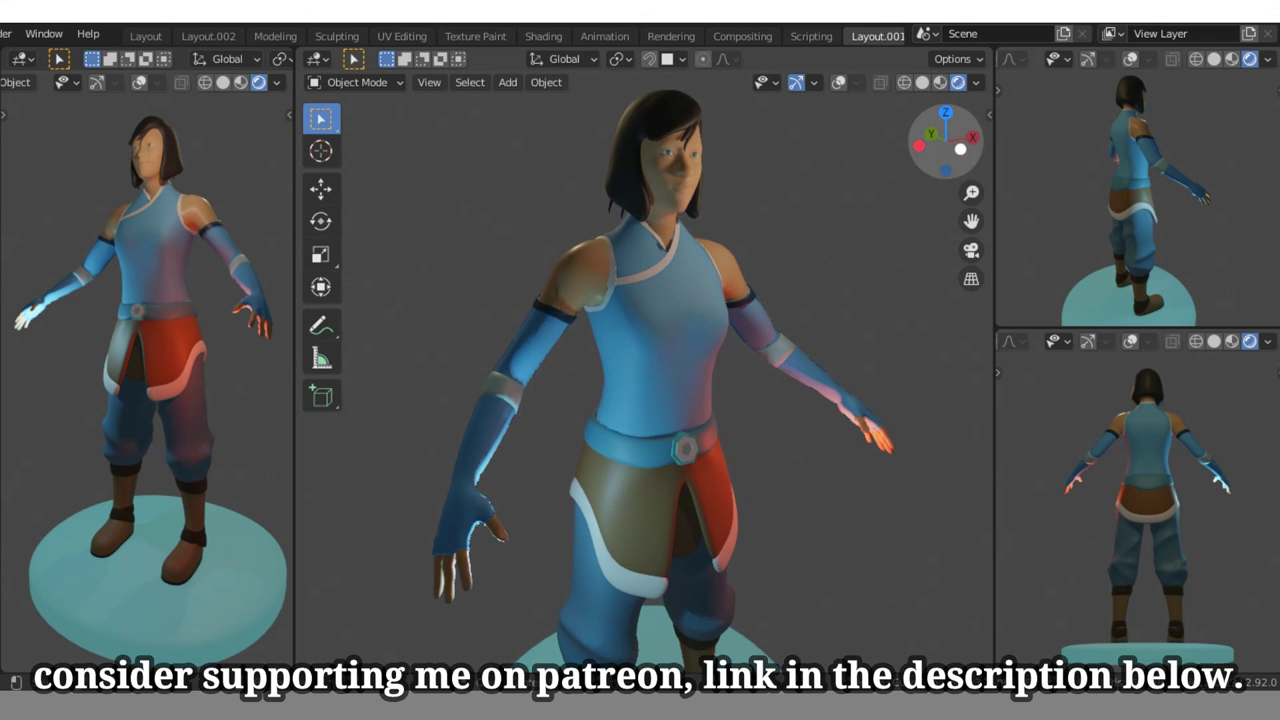
drag(945, 142, 905, 142)
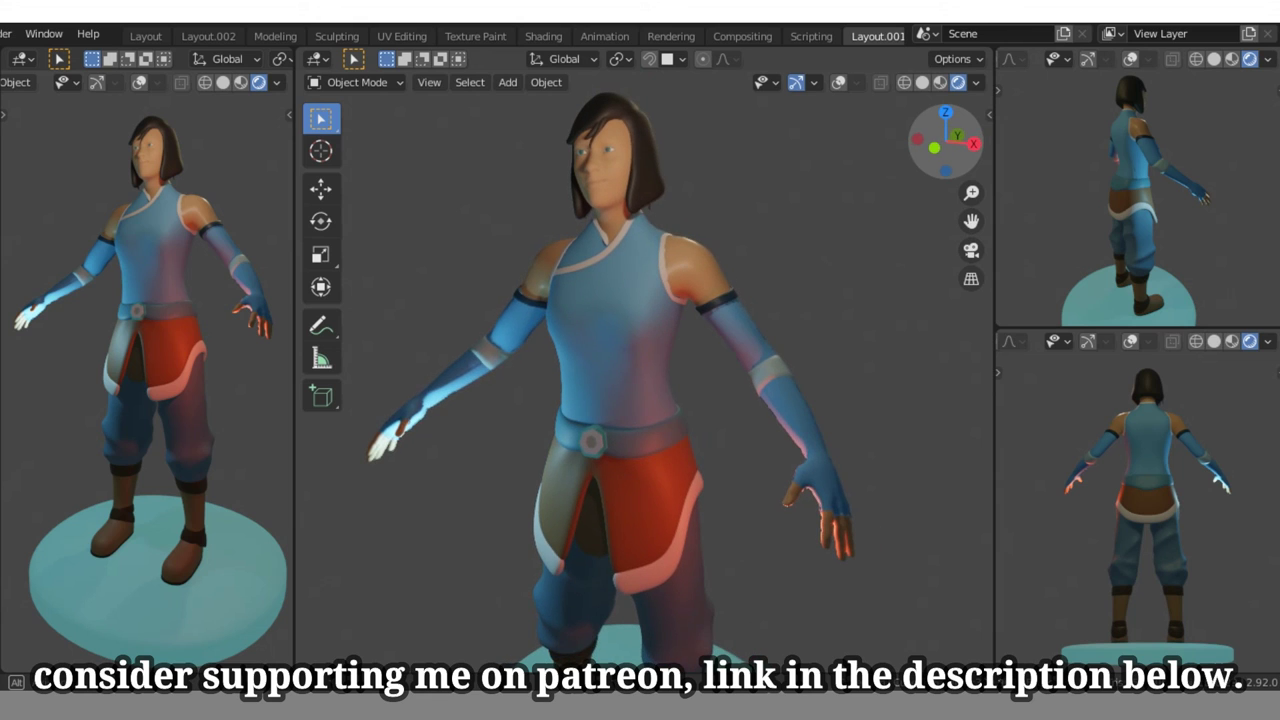